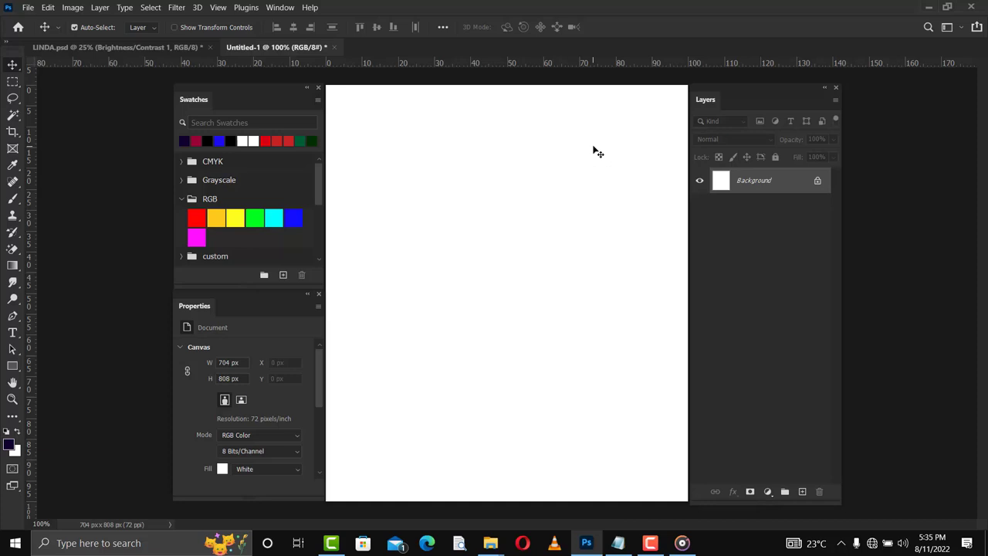
Unlock the Background layer and cover it with a #11002d dark purple Solid Color fill layer
{"action": "left_click", "coordinate": [817, 180]}
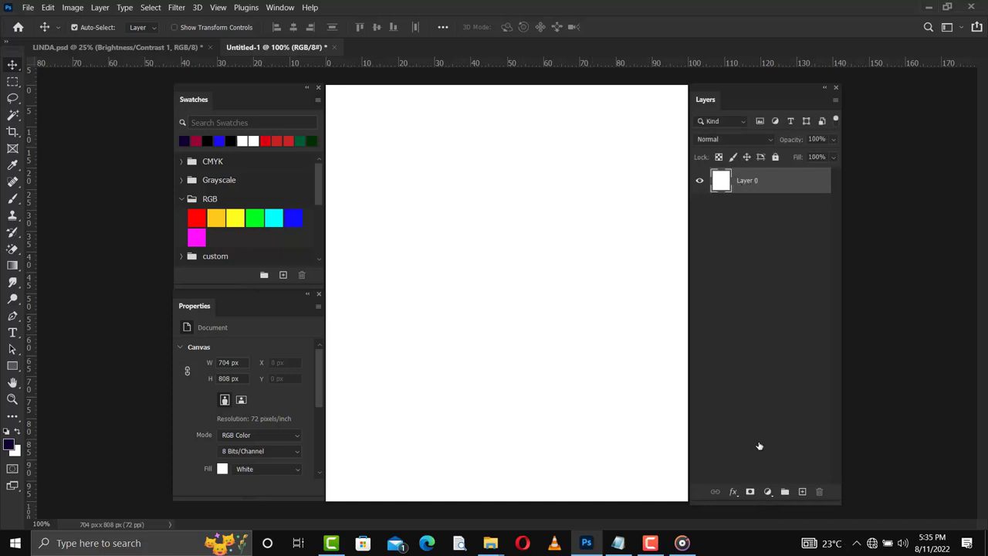
{"action": "left_click", "coordinate": [768, 492]}
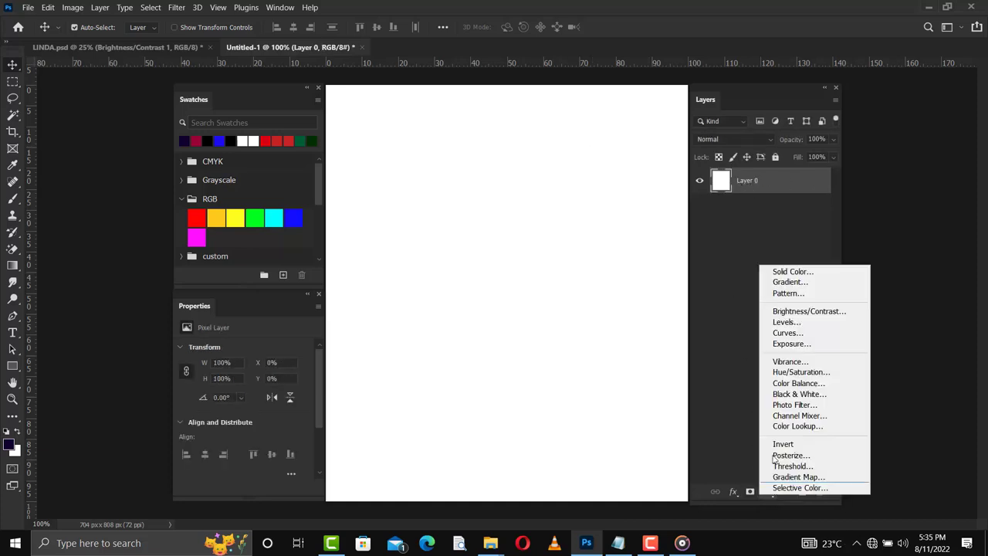
{"action": "left_click", "coordinate": [777, 272]}
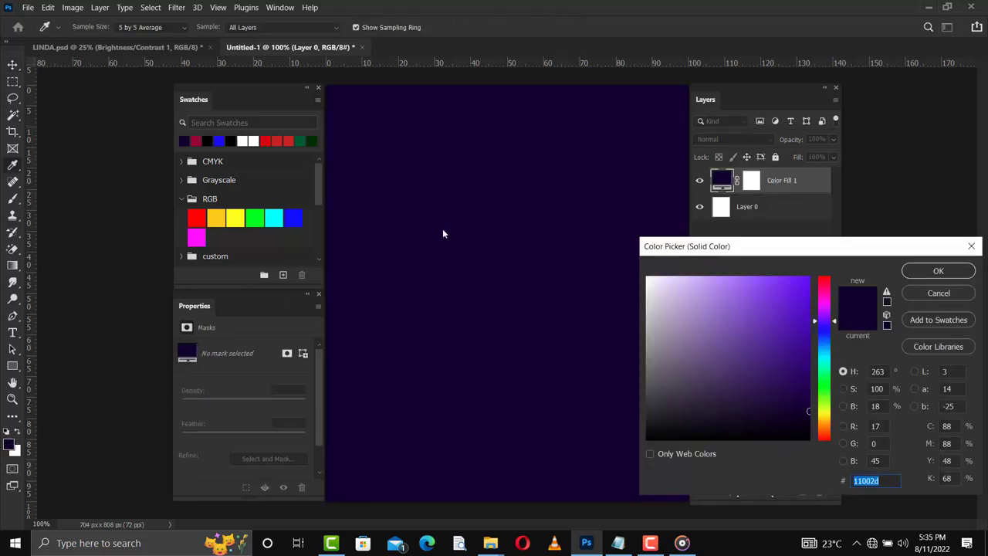
{"action": "left_click", "coordinate": [936, 274]}
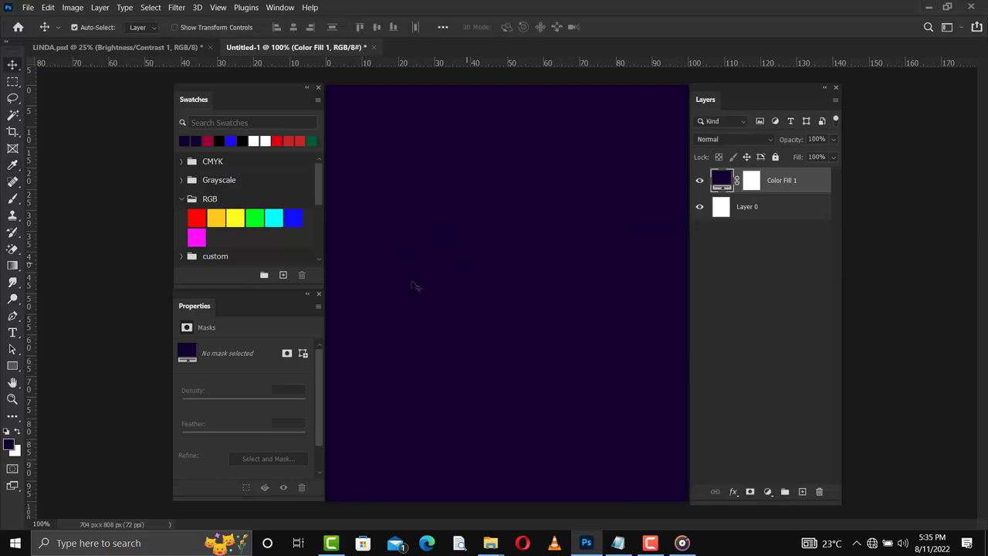
Draw a wide rectangle across the bottom of the flyer and fill it crimson
{"action": "left_click", "coordinate": [12, 366]}
{"action": "right_click", "coordinate": [13, 367]}
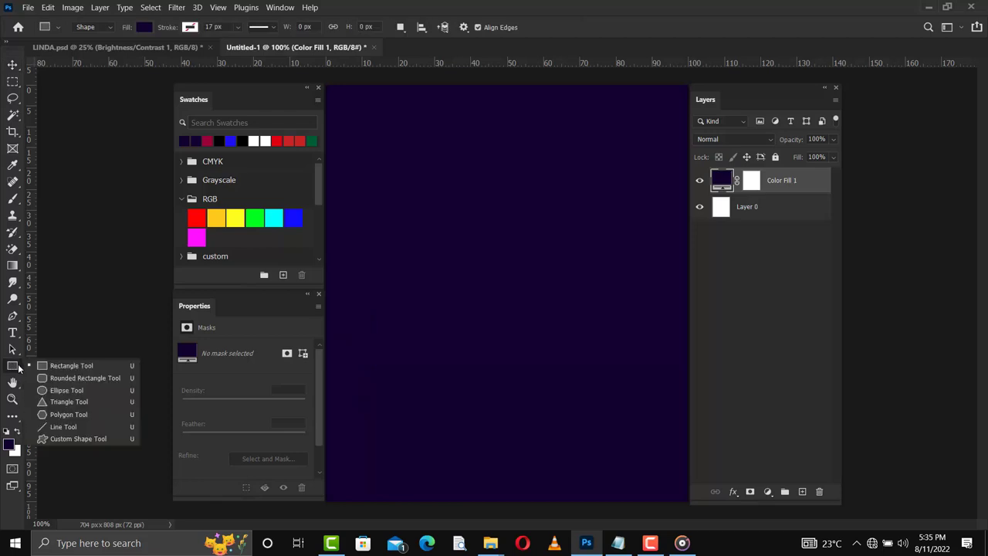
{"action": "left_click", "coordinate": [75, 366]}
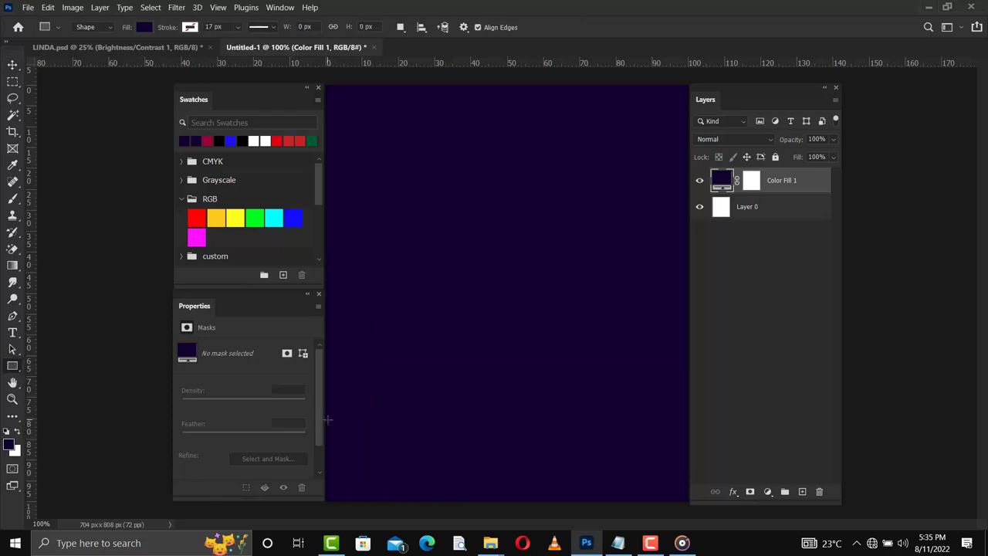
{"action": "left_click_drag", "start_coordinate": [327, 424], "coordinate": [687, 497]}
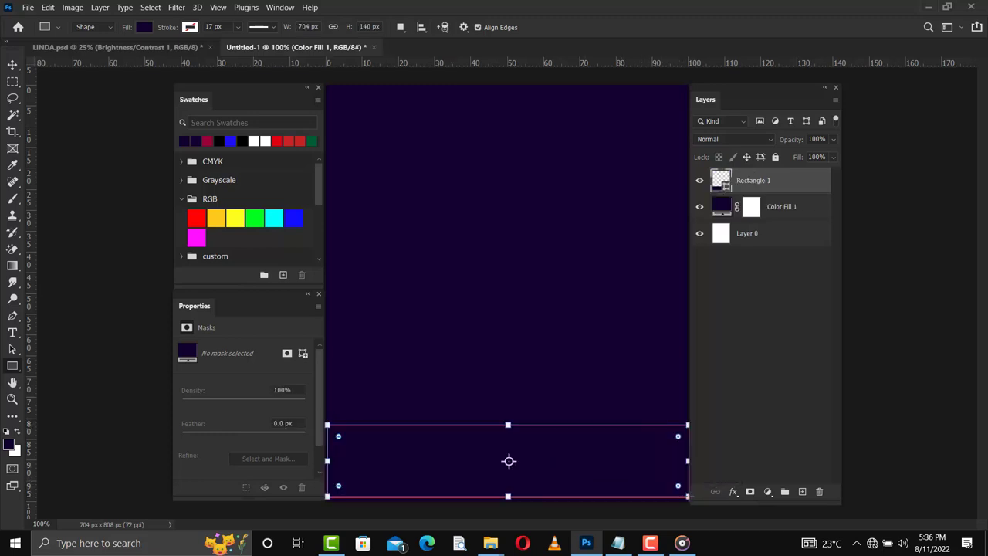
{"action": "left_click", "coordinate": [206, 141]}
Nudge the crimson band left and down until it sits flush with the bottom edge
{"action": "left_click", "coordinate": [13, 65]}
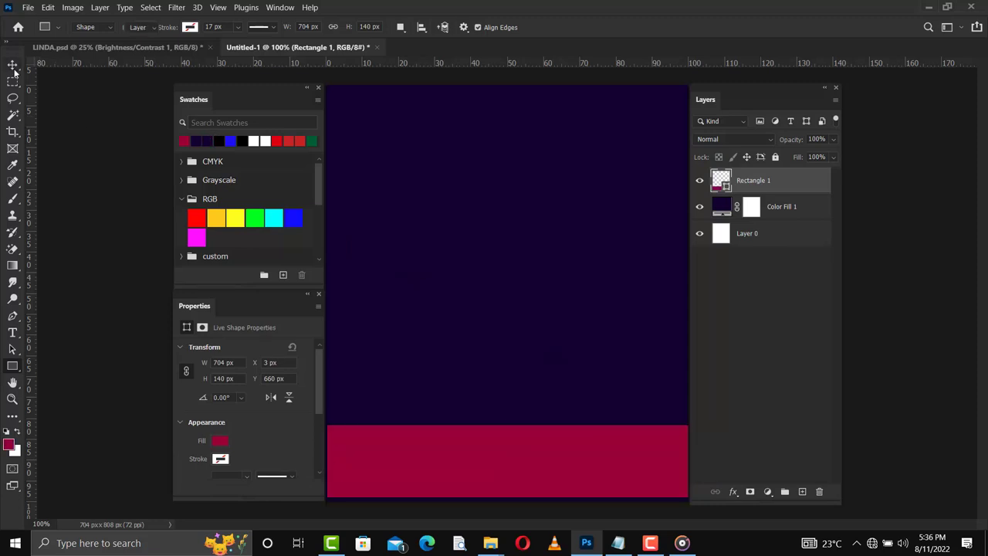
{"action": "key", "text": "Left"}
{"action": "key", "text": "Left"}
{"action": "key", "text": "Down"}
{"action": "key", "text": "Down"}
{"action": "key", "text": "Down"}
{"action": "key", "text": "Down"}
{"action": "key", "text": "Down"}
{"action": "key", "text": "Down"}
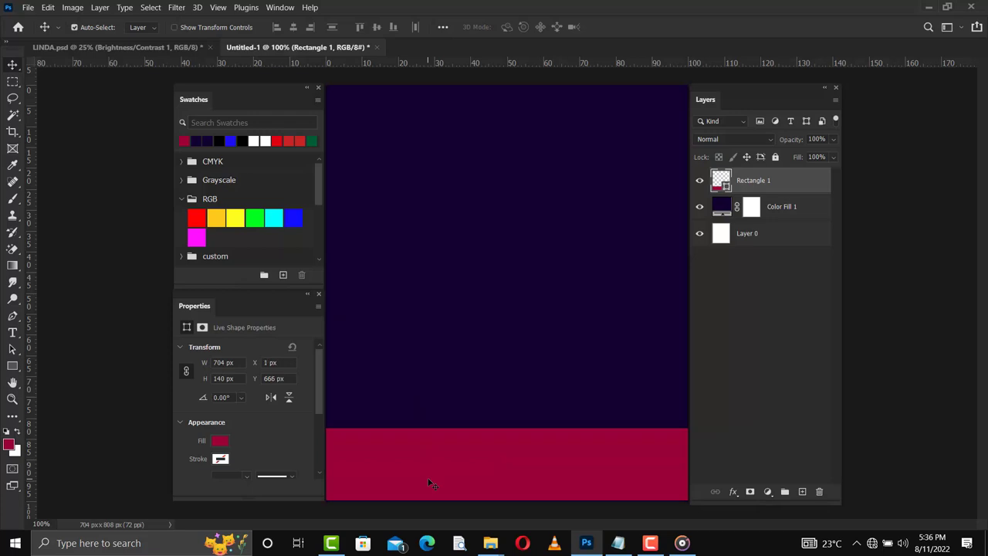
{"action": "key", "text": "Down"}
{"action": "key", "text": "Down"}
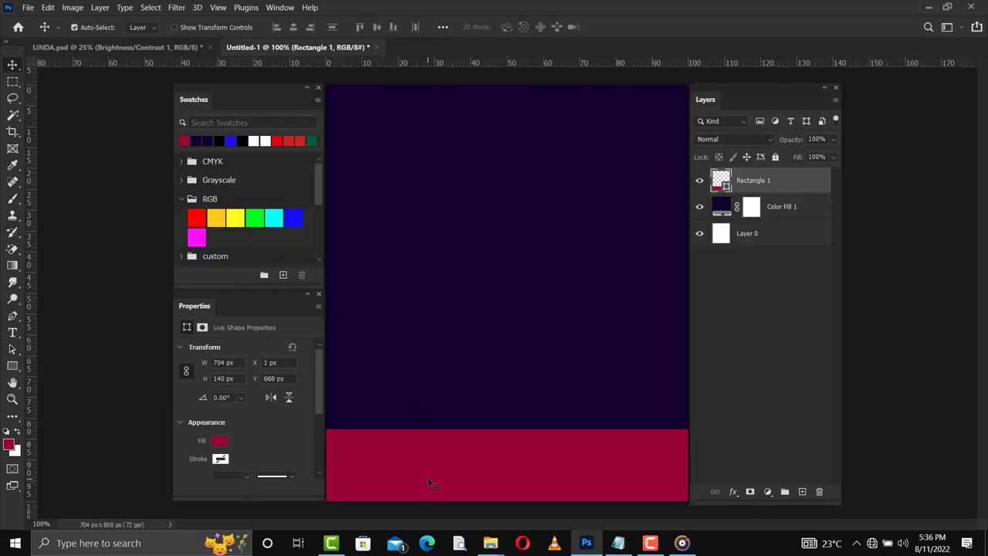
{"action": "left_click", "coordinate": [502, 277]}
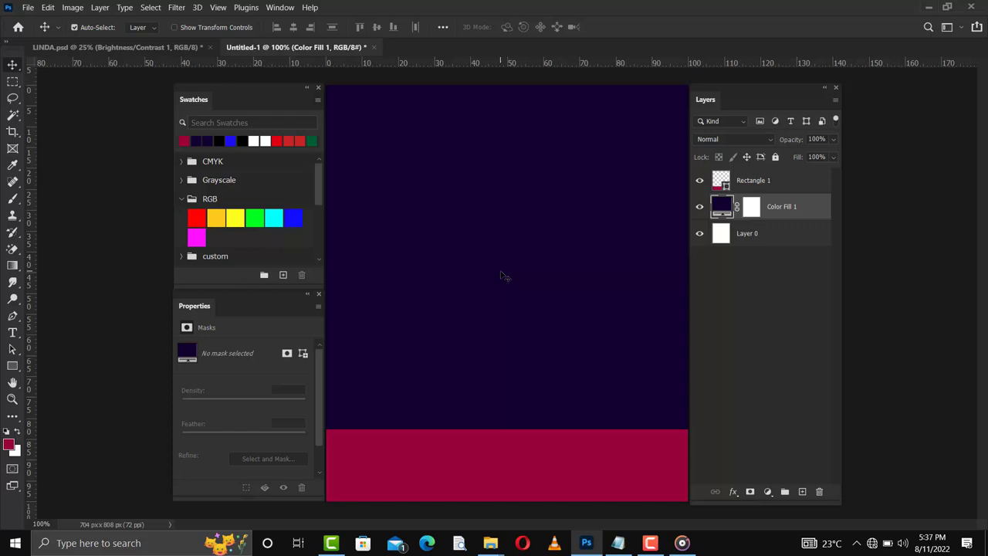
Bring the purple worship-crowd photo from the church folder onto the flyer
{"action": "left_click", "coordinate": [746, 187]}
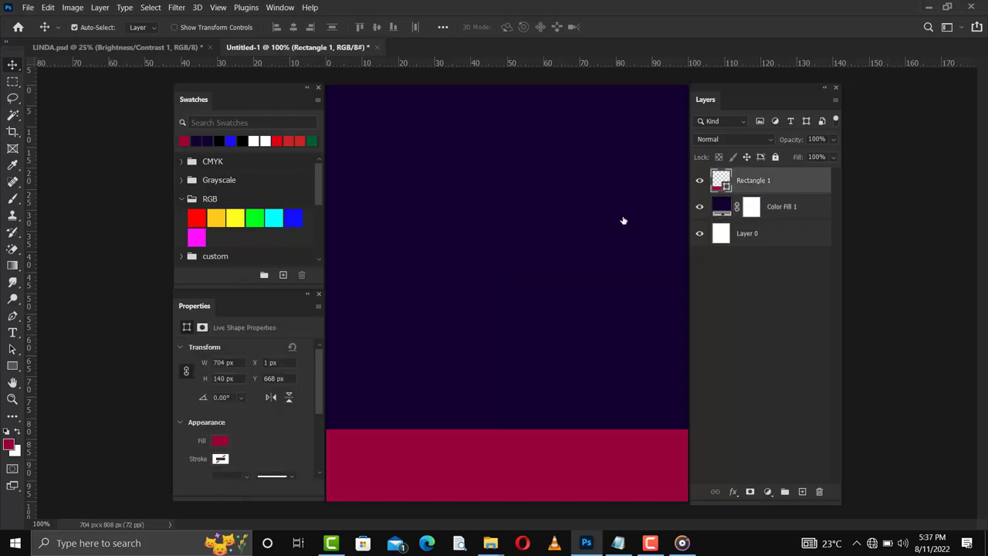
{"action": "left_click", "coordinate": [492, 224]}
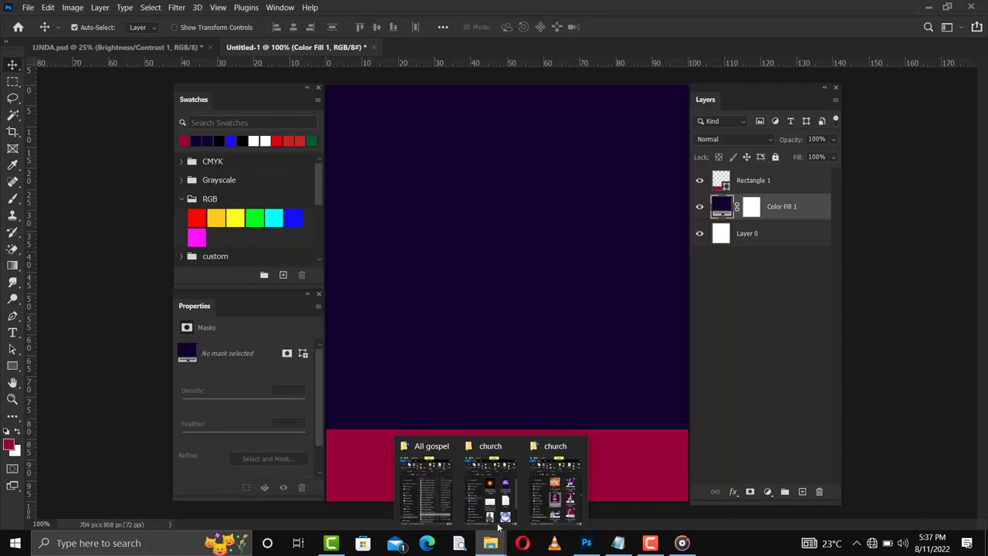
{"action": "left_click", "coordinate": [498, 524]}
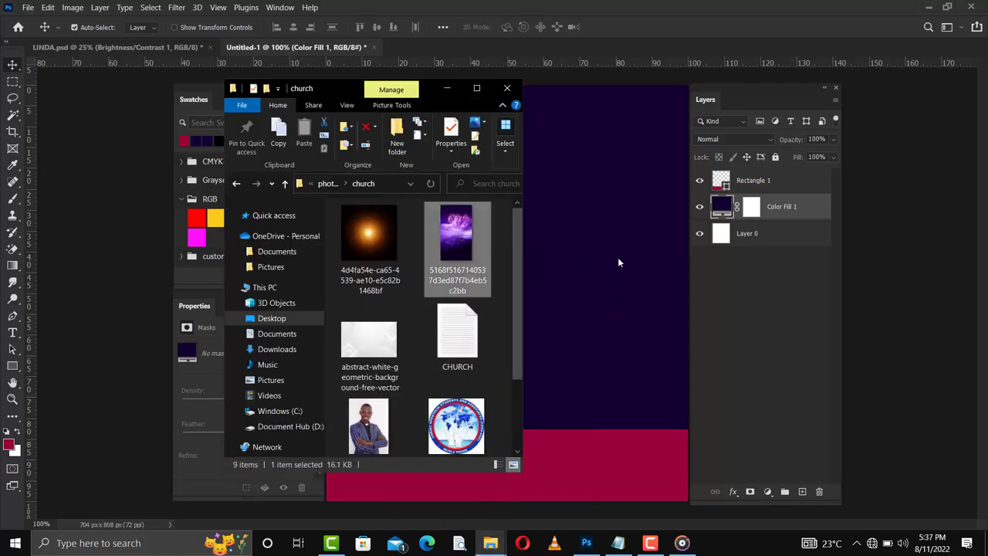
{"action": "left_click", "coordinate": [618, 262]}
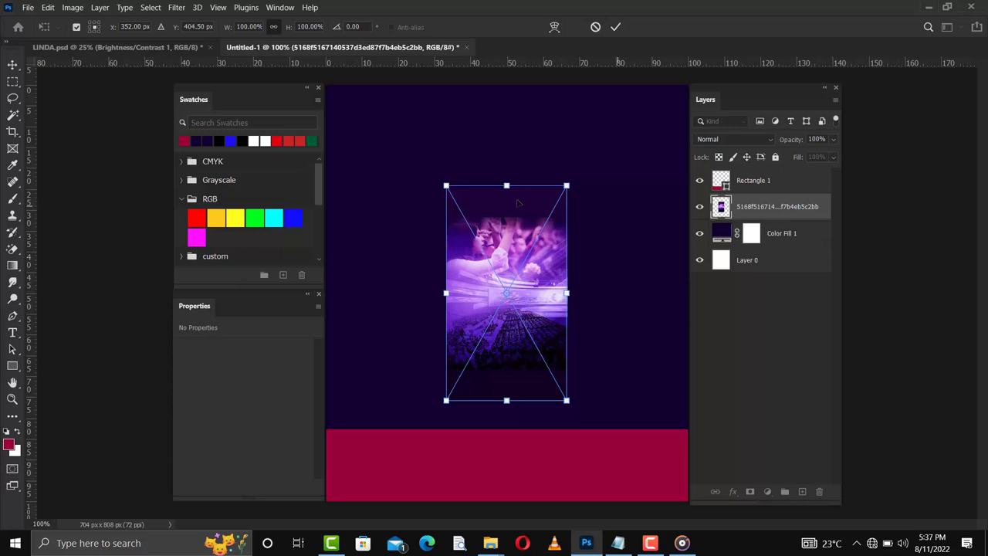
Scale the worship photo up to span the flyer width, move it down, and commit
{"action": "left_click_drag", "start_coordinate": [507, 185], "coordinate": [328, 232]}
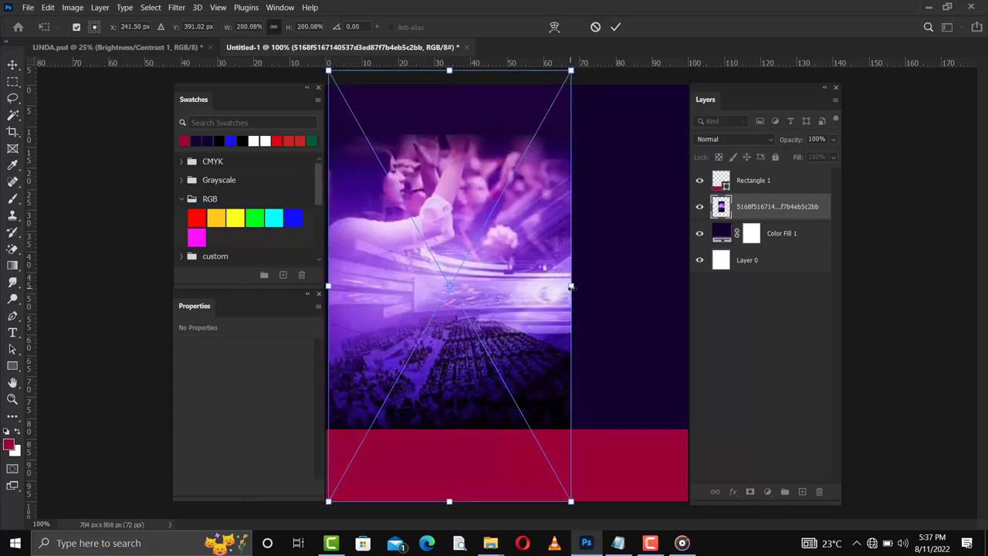
{"action": "left_click_drag", "start_coordinate": [571, 286], "coordinate": [407, 275]}
{"action": "key", "text": "Escape"}
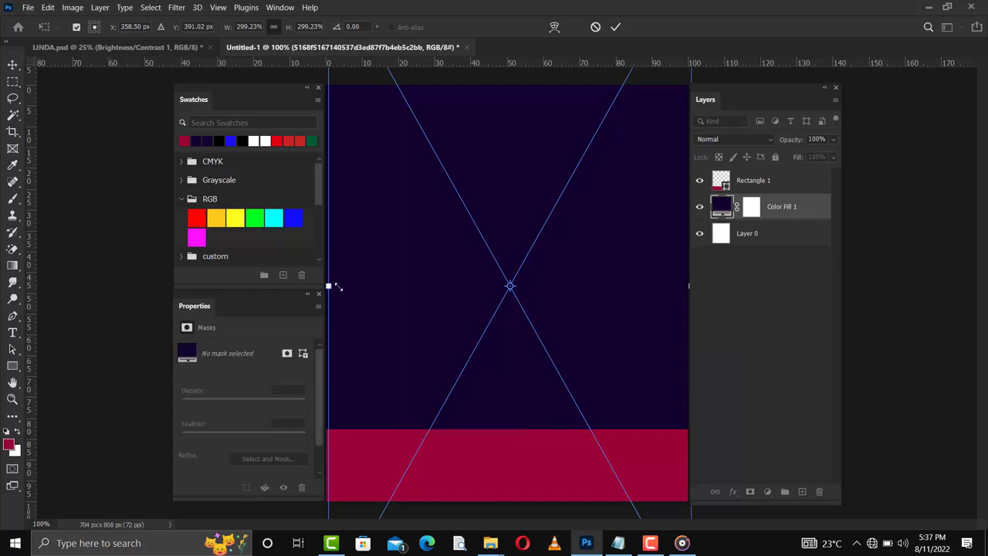
{"action": "left_click_drag", "start_coordinate": [490, 186], "coordinate": [488, 211]}
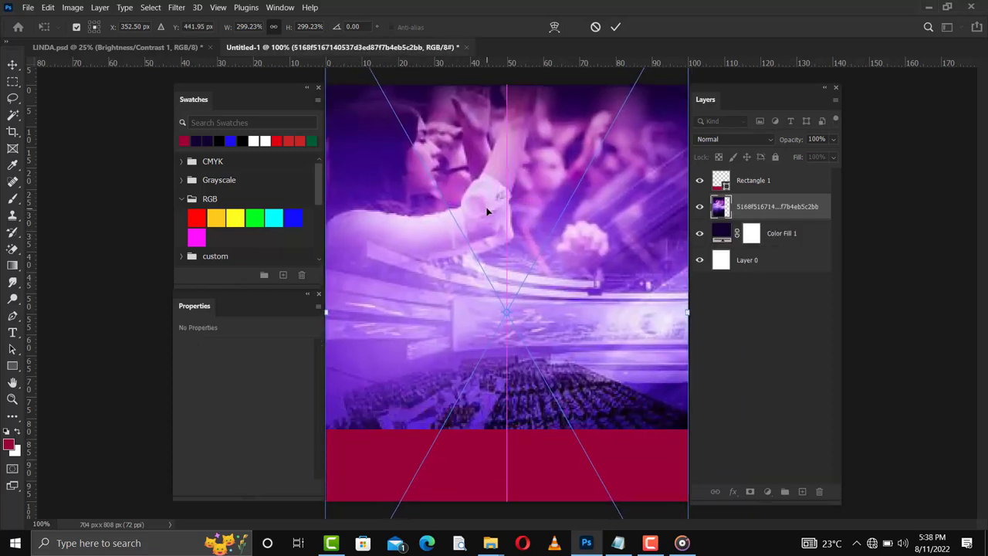
{"action": "key", "text": "Return"}
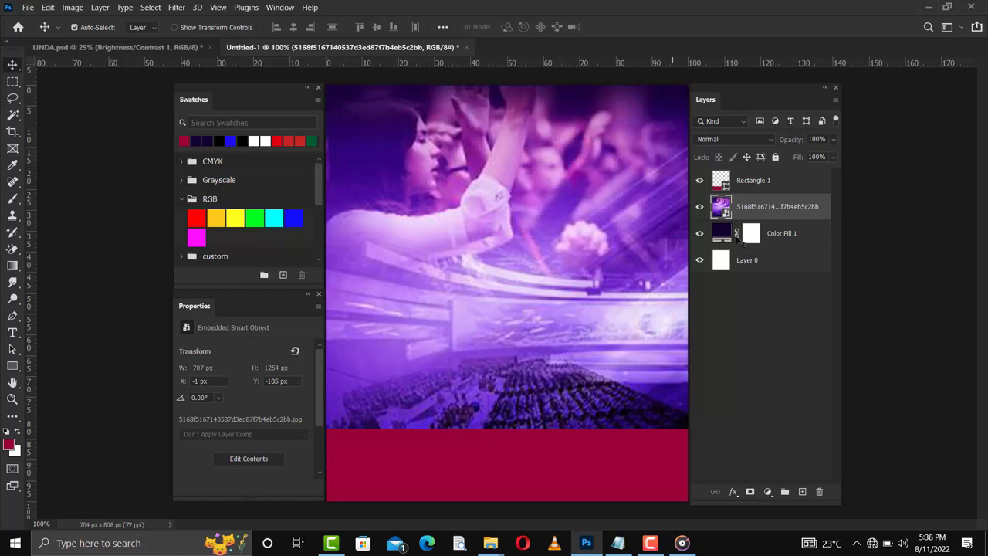
Set the worship photo layer to Lighten blend mode at 30% opacity
{"action": "left_click", "coordinate": [770, 140]}
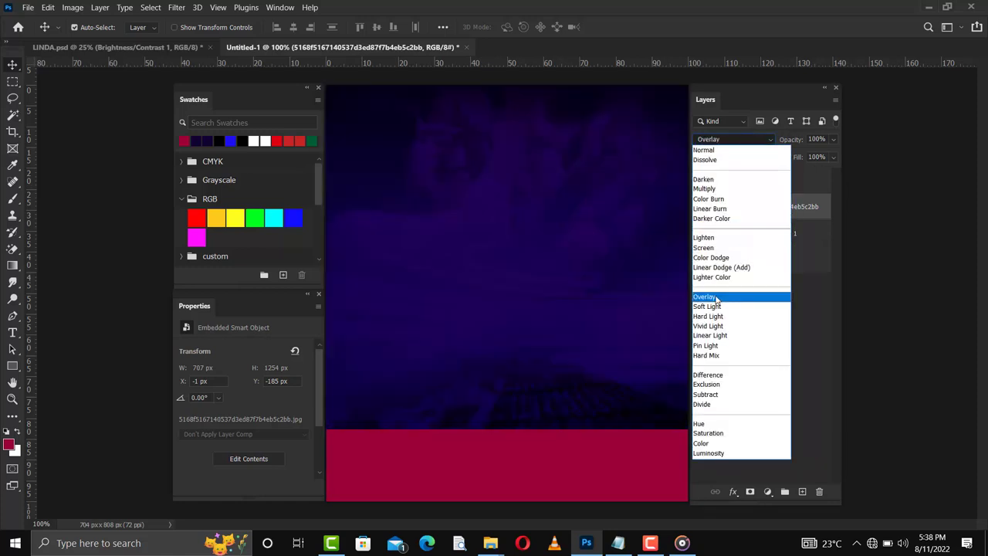
{"action": "left_click", "coordinate": [714, 238]}
{"action": "left_click", "coordinate": [832, 139]}
{"action": "left_click_drag", "start_coordinate": [788, 156], "coordinate": [796, 156]}
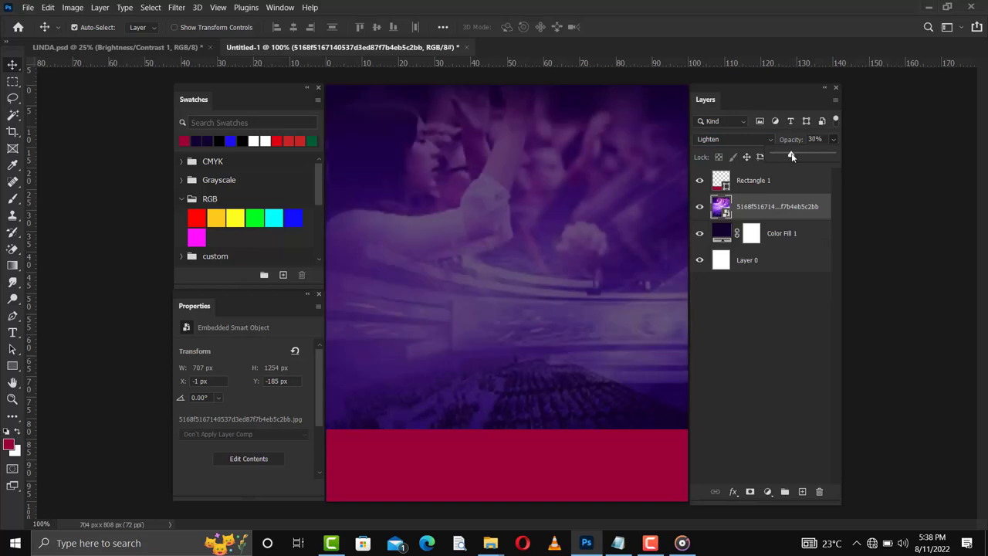
Add a layer mask and drag a black-to-transparent gradient to fade the photo's lower part
{"action": "left_click", "coordinate": [750, 492]}
{"action": "left_click", "coordinate": [751, 492]}
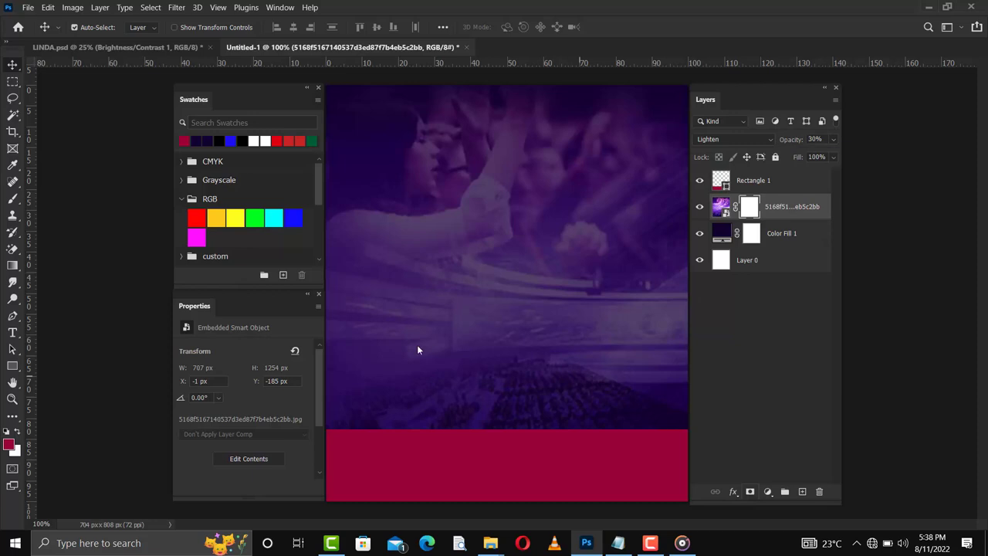
{"action": "key", "text": "g"}
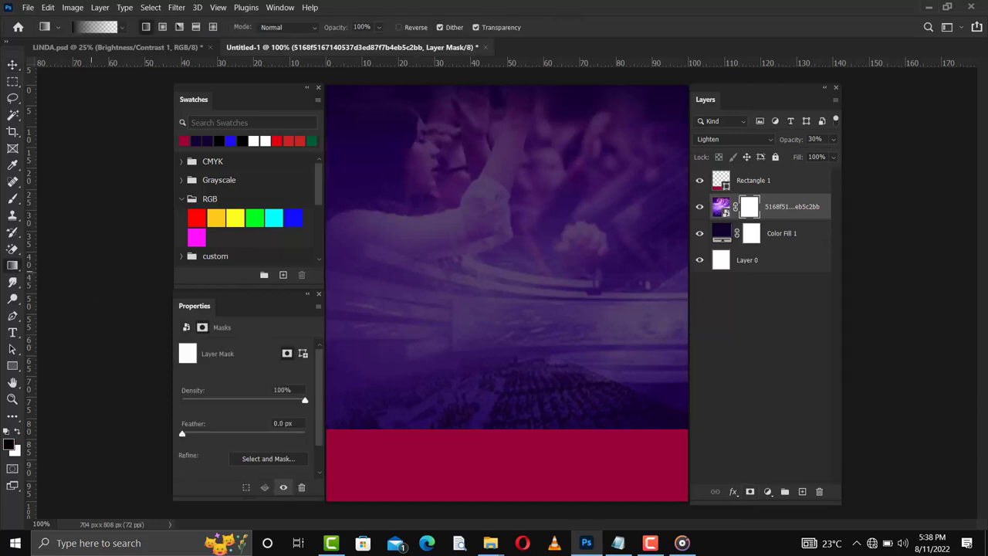
{"action": "left_click", "coordinate": [122, 27]}
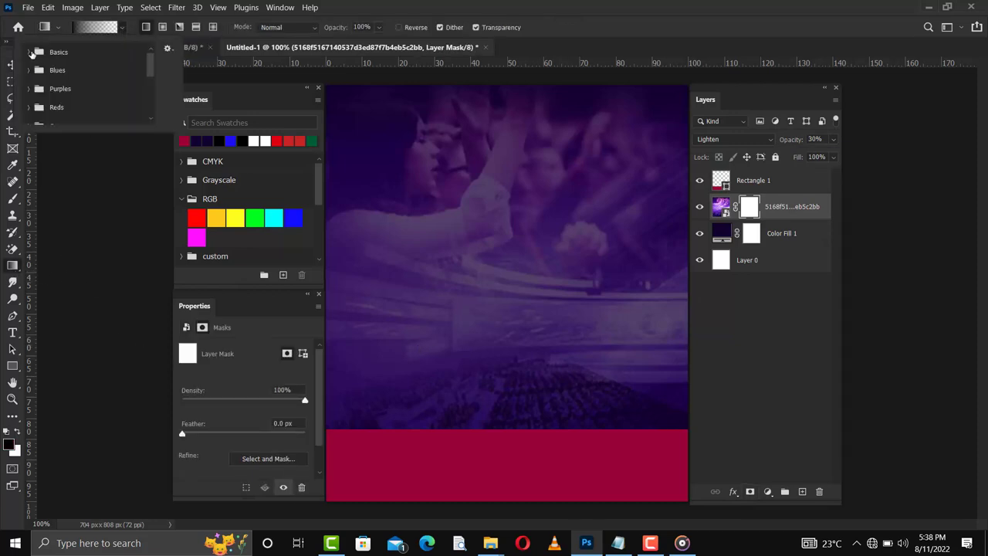
{"action": "left_click", "coordinate": [29, 52]}
{"action": "left_click", "coordinate": [65, 71]}
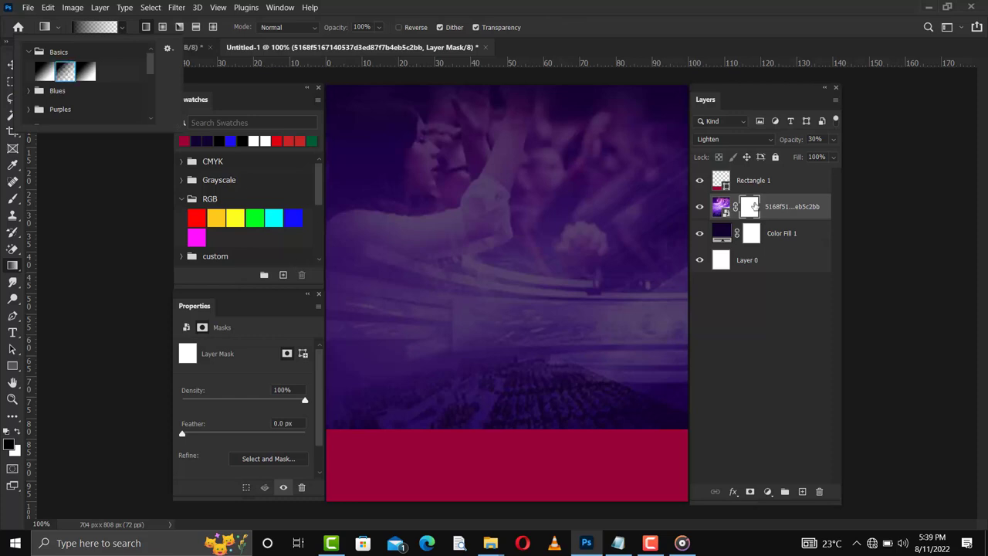
{"action": "left_click", "coordinate": [565, 337]}
{"action": "left_click_drag", "start_coordinate": [496, 449], "coordinate": [516, 403]}
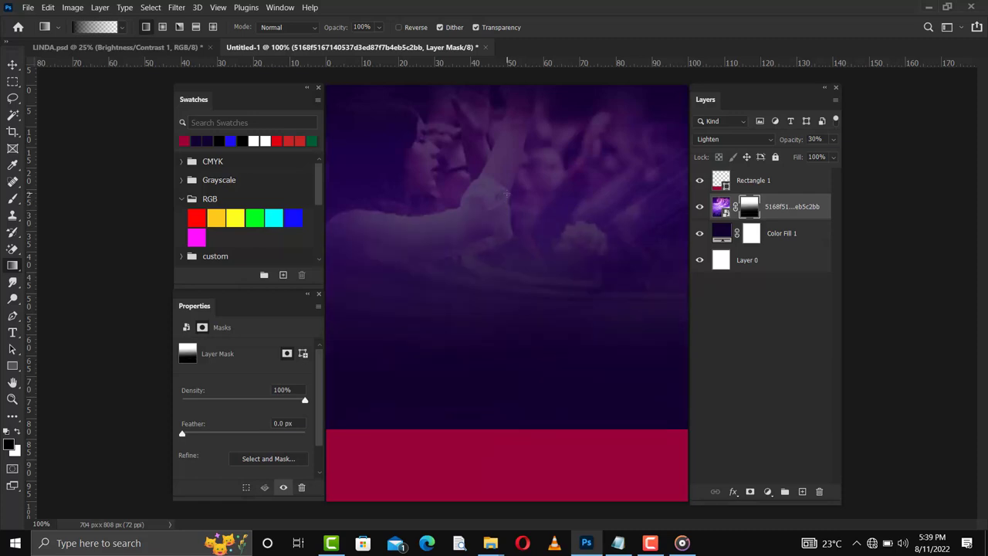
Select the pastor photo IMG-20210211-WA0004 in the church photos folder
{"action": "key", "text": "v"}
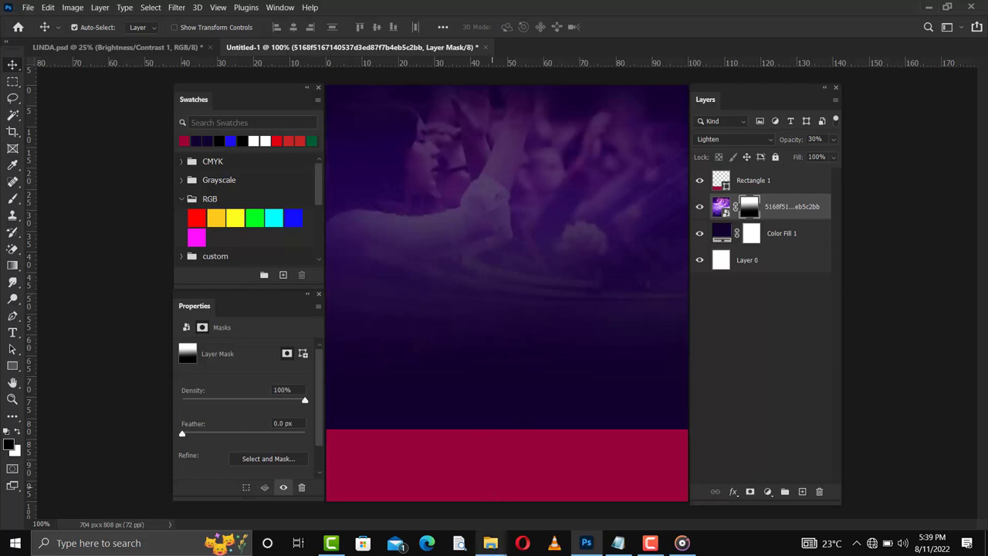
{"action": "mouse_move", "coordinate": [491, 543]}
{"action": "left_click", "coordinate": [498, 504]}
{"action": "key", "text": "Down"}
{"action": "key", "text": "Down"}
{"action": "key", "text": "Down"}
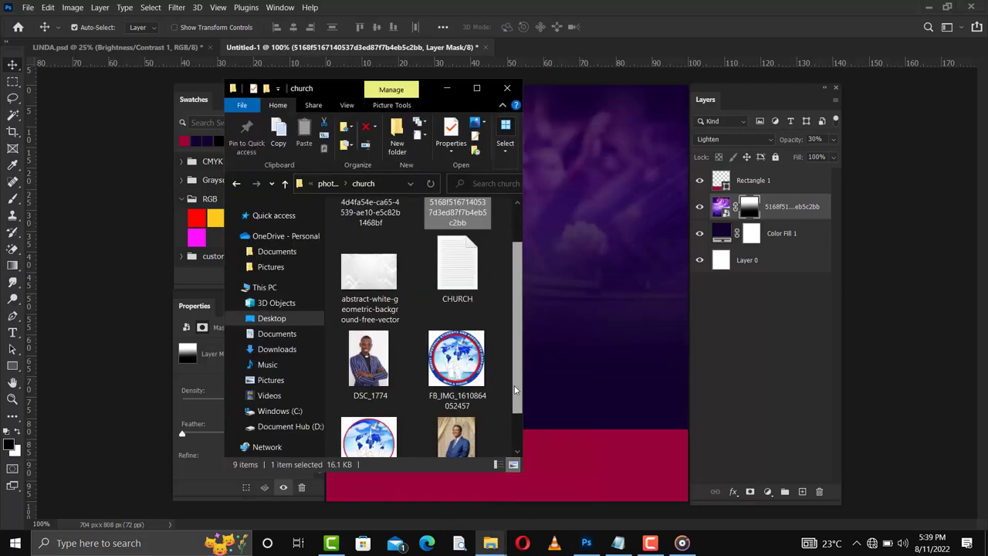
Place the pastor photo IMG-20210211-WA0004 onto the flyer
{"action": "left_click", "coordinate": [604, 292]}
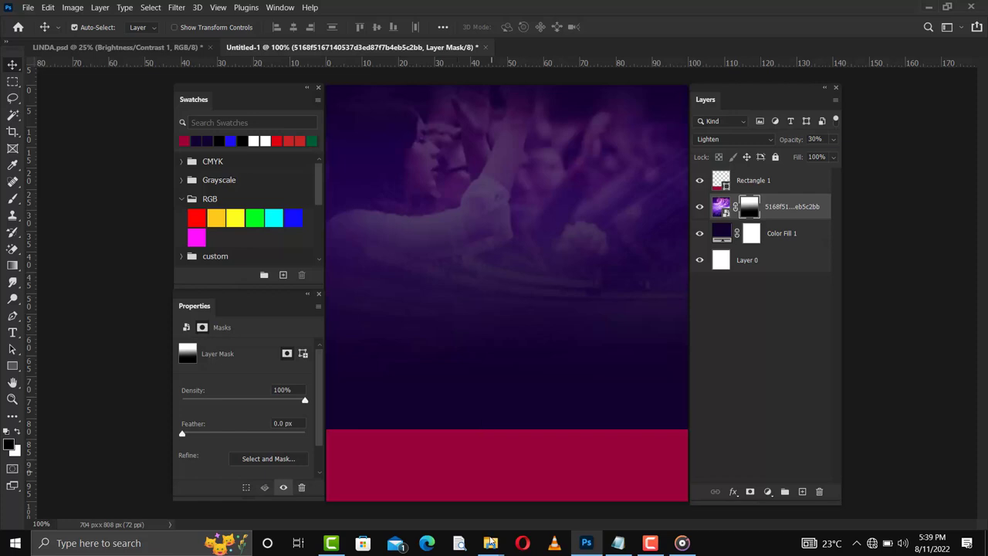
{"action": "mouse_move", "coordinate": [492, 542]}
{"action": "left_click", "coordinate": [499, 510]}
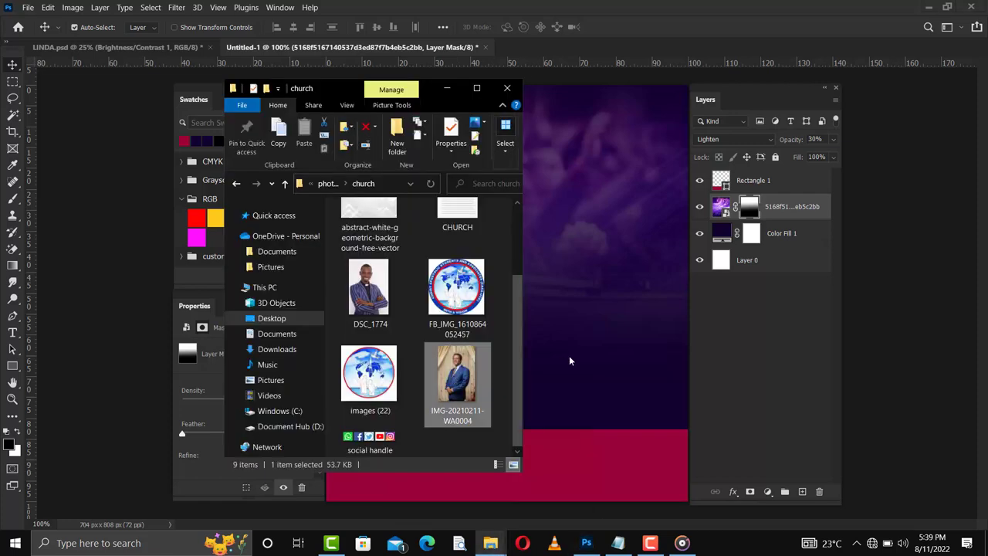
{"action": "left_click", "coordinate": [616, 320]}
{"action": "left_click_drag", "start_coordinate": [615, 319], "coordinate": [617, 321]}
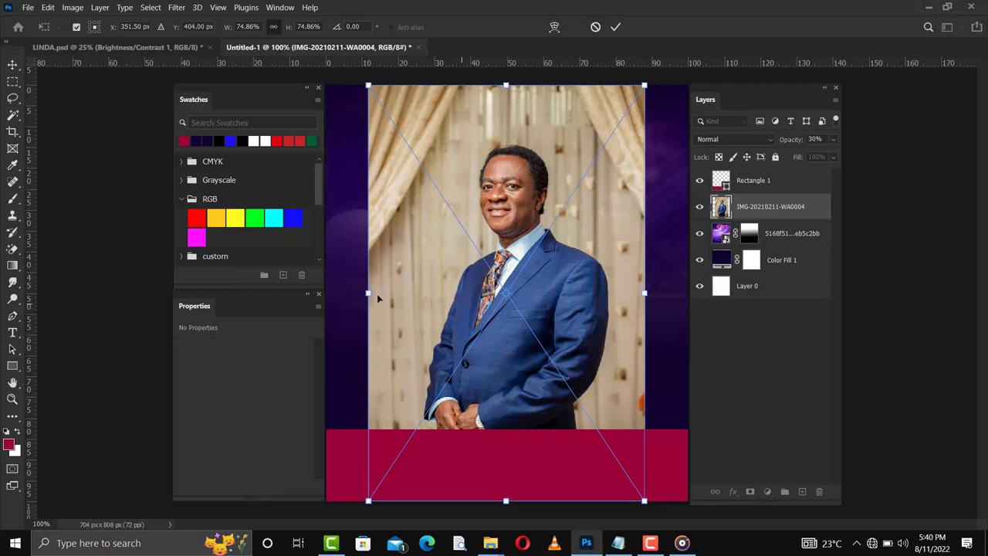
Stretch the pastor portrait to about 673 × 1008 px to fill the flyer width, and commit
{"action": "left_click_drag", "start_coordinate": [369, 293], "coordinate": [337, 293]}
{"action": "left_click_drag", "start_coordinate": [645, 293], "coordinate": [662, 293]}
{"action": "left_click_drag", "start_coordinate": [510, 328], "coordinate": [489, 314]}
{"action": "left_click_drag", "start_coordinate": [587, 317], "coordinate": [595, 322]}
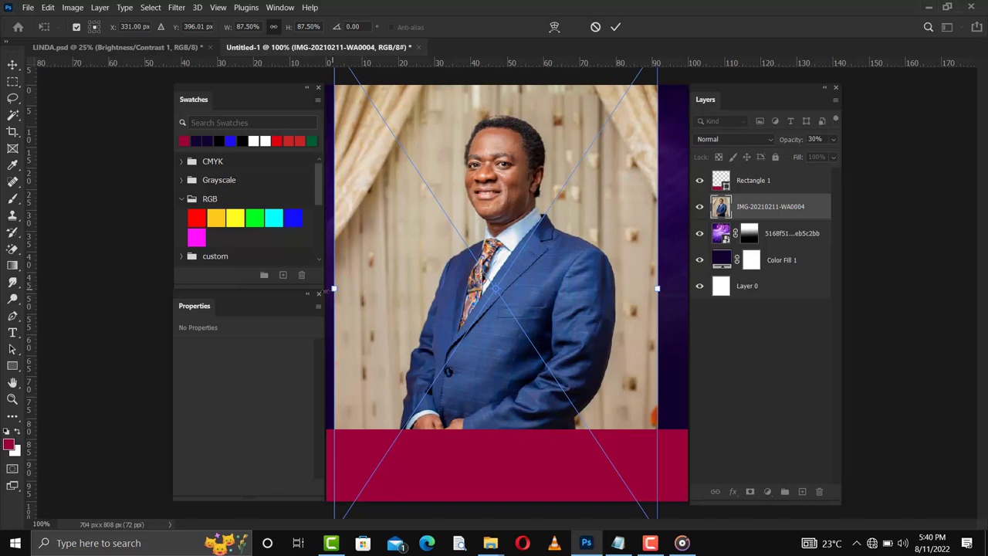
{"action": "left_click_drag", "start_coordinate": [334, 288], "coordinate": [326, 288]}
{"action": "left_click_drag", "start_coordinate": [657, 288], "coordinate": [673, 289]}
{"action": "key", "text": "Return"}
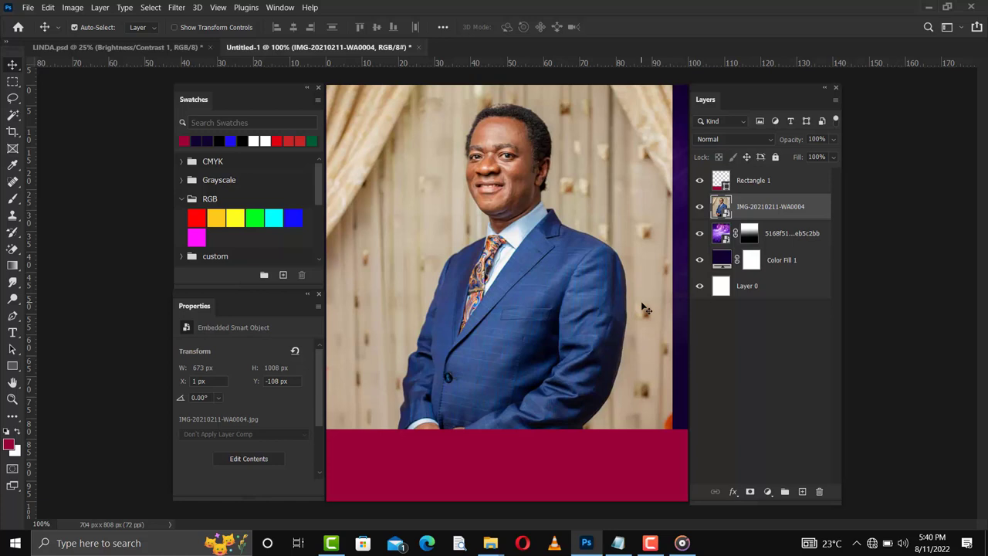
Select the pastor with Select > Subject and zoom in to inspect the selection edges
{"action": "left_click", "coordinate": [151, 7]}
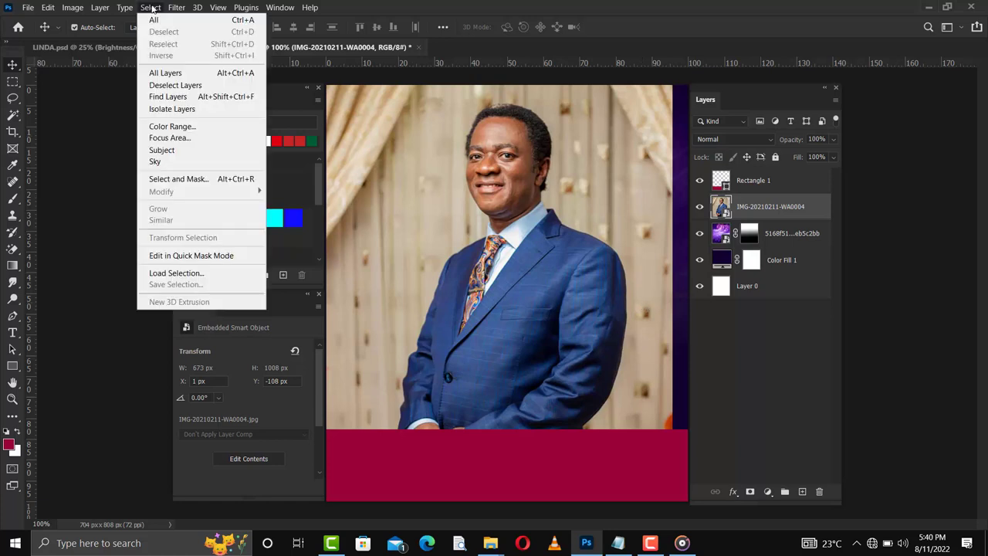
{"action": "left_click", "coordinate": [192, 152]}
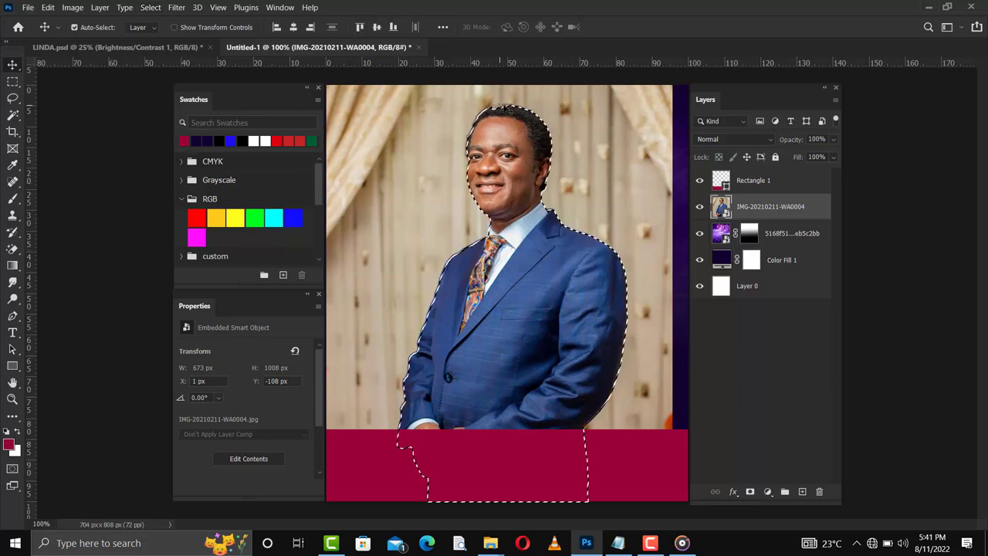
{"action": "key", "text": "ctrl"}
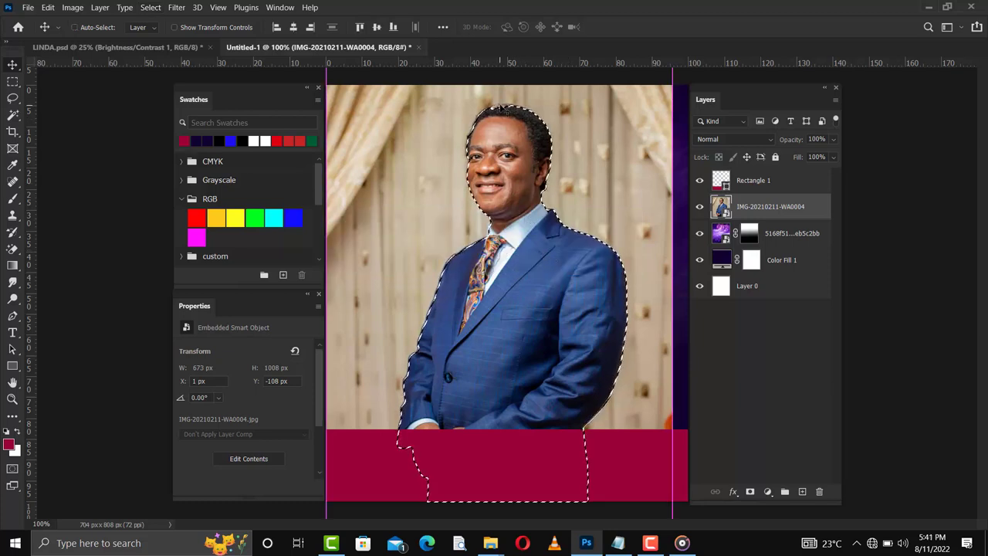
{"action": "key", "text": "ctrl+plus"}
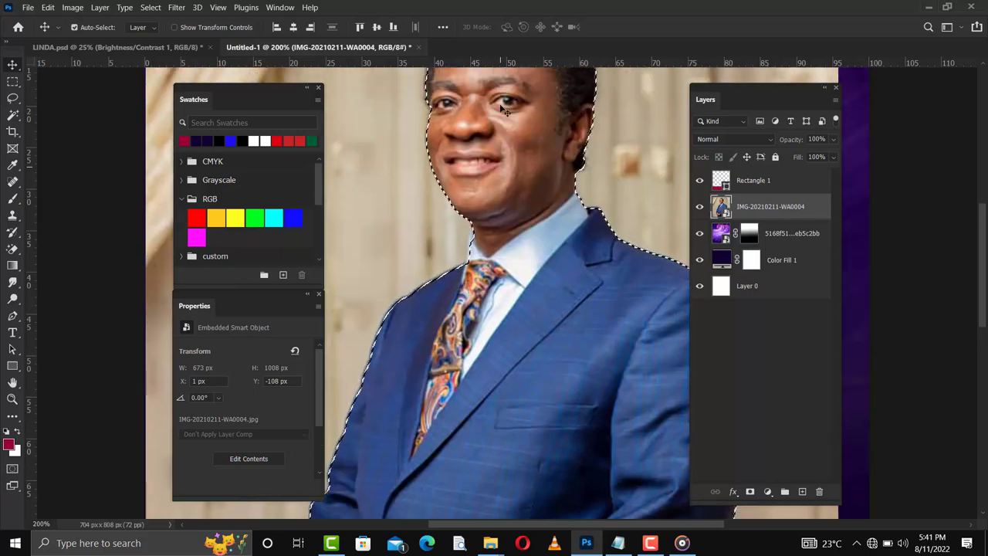
{"action": "scroll", "coordinate": [503, 108], "scroll_direction": "up", "scroll_amount": 2}
{"action": "key", "text": "h"}
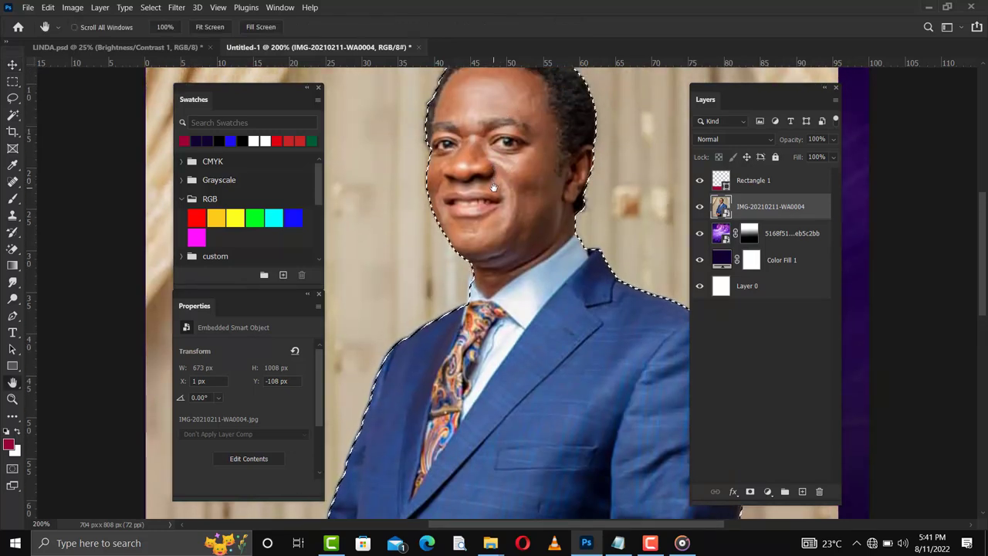
{"action": "key", "text": "ctrl+d"}
{"action": "scroll", "coordinate": [486, 185], "scroll_direction": "up", "scroll_amount": 2}
{"action": "key", "text": "ctrl+shift+d"}
Add the top of his hair with the Lasso and mask out the curtain background
{"action": "left_click", "coordinate": [12, 98]}
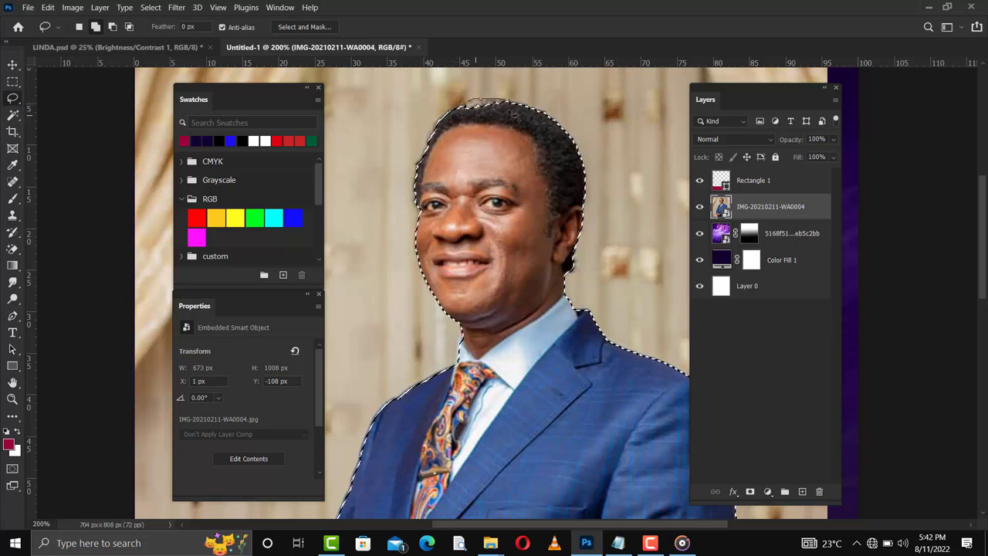
{"action": "left_click_drag", "start_coordinate": [516, 113], "coordinate": [510, 110]}
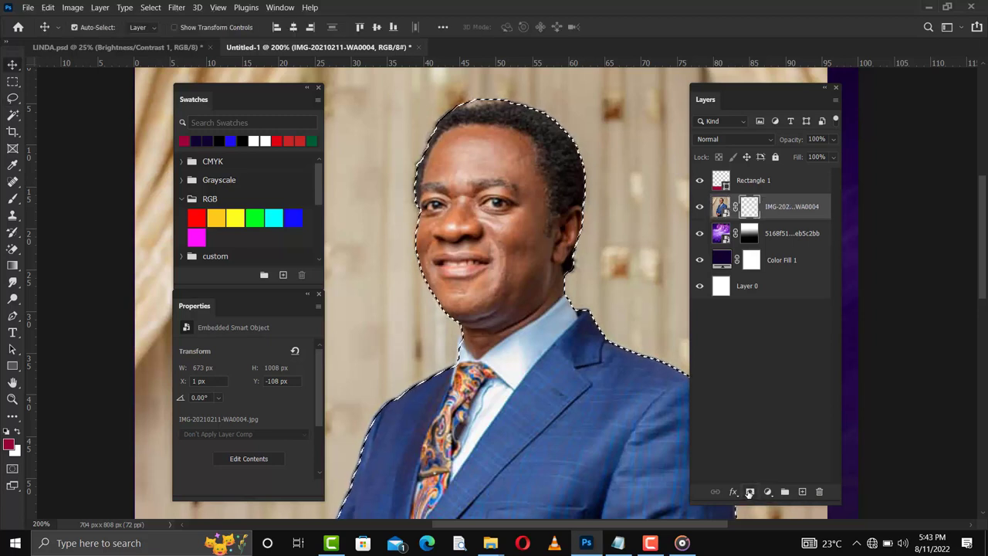
{"action": "left_click", "coordinate": [751, 492]}
Apply a Minimum filter with 1.5 px radius to the pastor's layer mask
{"action": "key", "text": "v"}
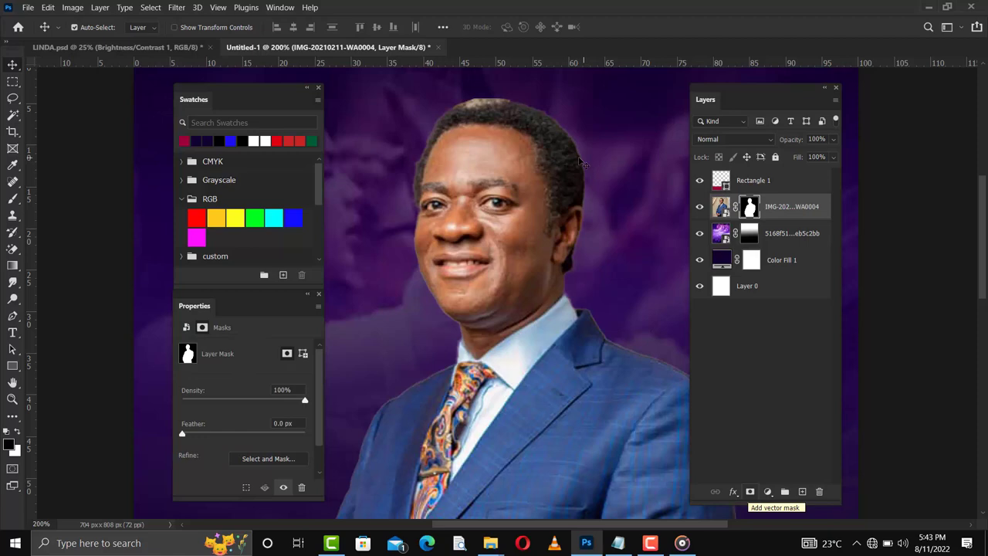
{"action": "key", "text": "ctrl+plus"}
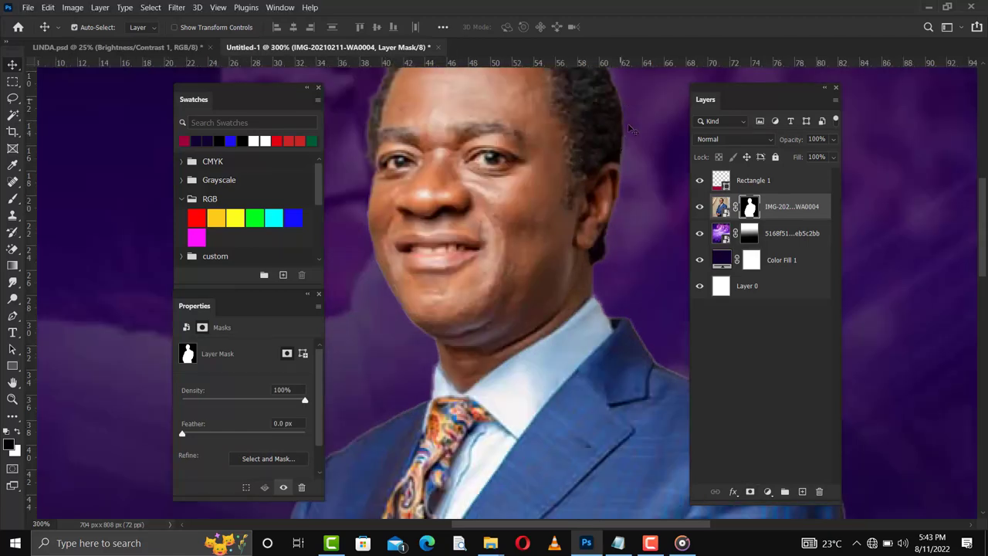
{"action": "scroll", "coordinate": [427, 103], "scroll_direction": "up", "scroll_amount": 3}
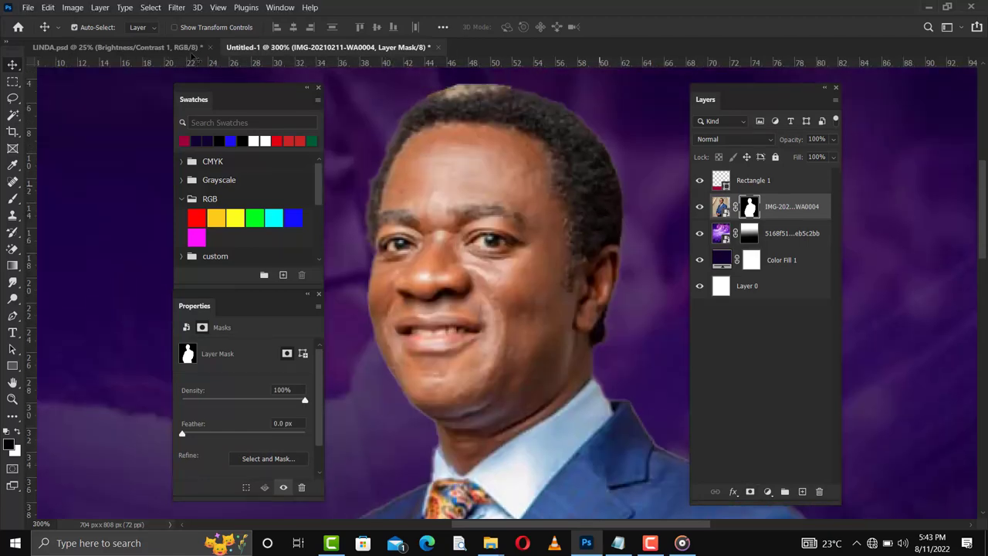
{"action": "left_click", "coordinate": [176, 9]}
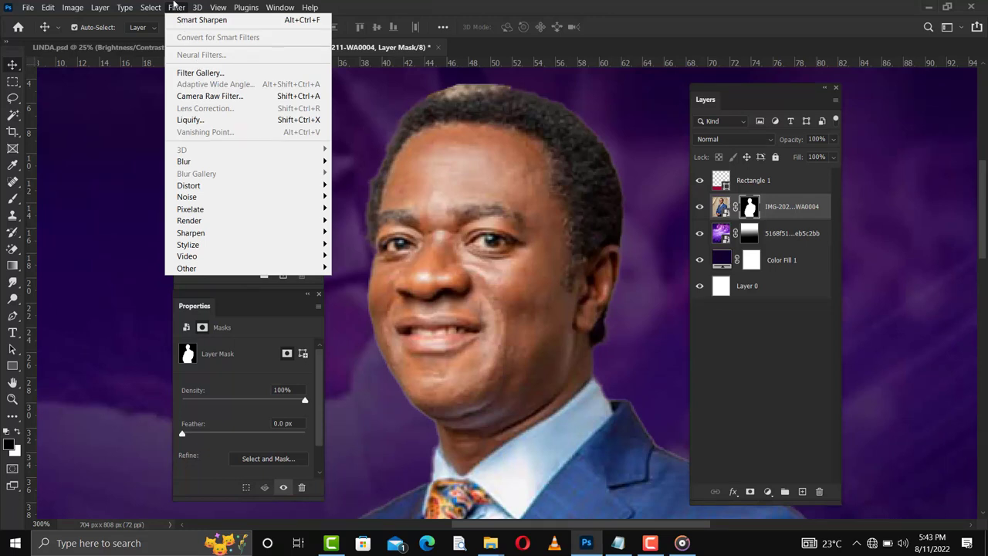
{"action": "mouse_move", "coordinate": [247, 268]}
{"action": "left_click", "coordinate": [361, 325]}
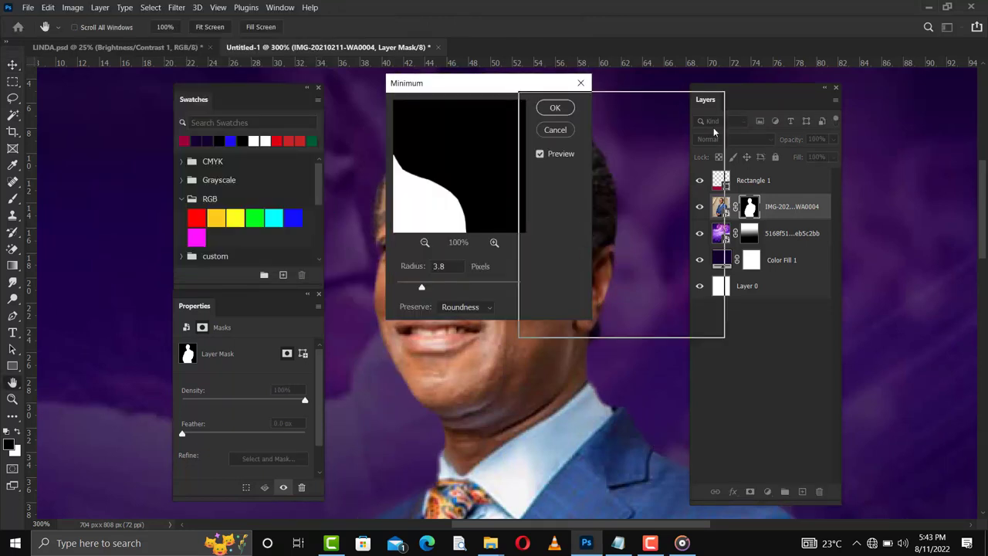
{"action": "left_click_drag", "start_coordinate": [714, 133], "coordinate": [753, 140]}
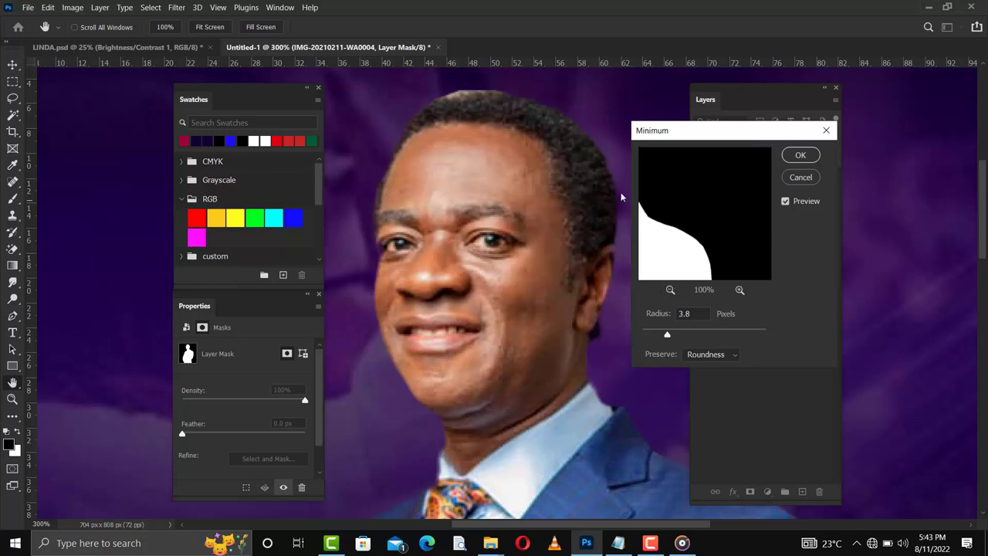
{"action": "left_click", "coordinate": [786, 202]}
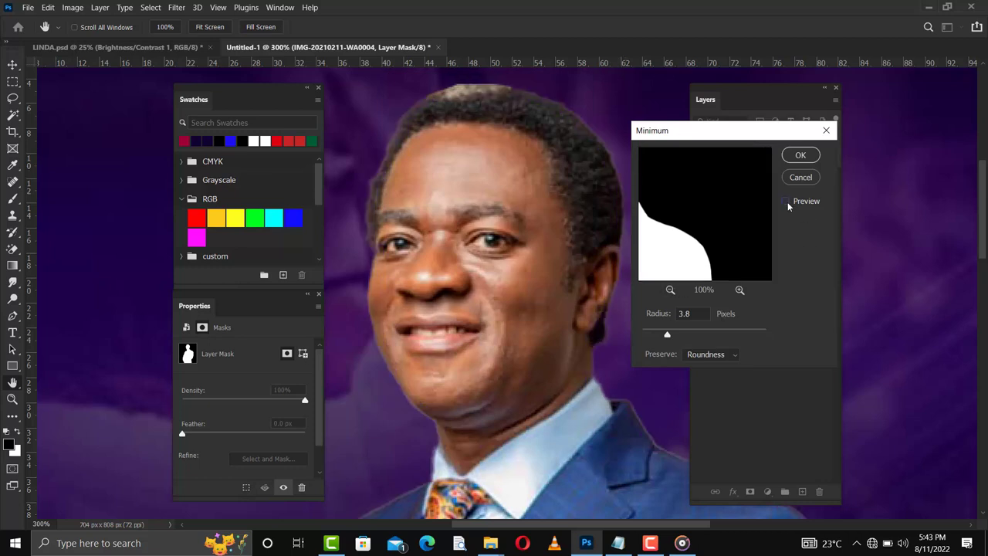
{"action": "left_click", "coordinate": [786, 202]}
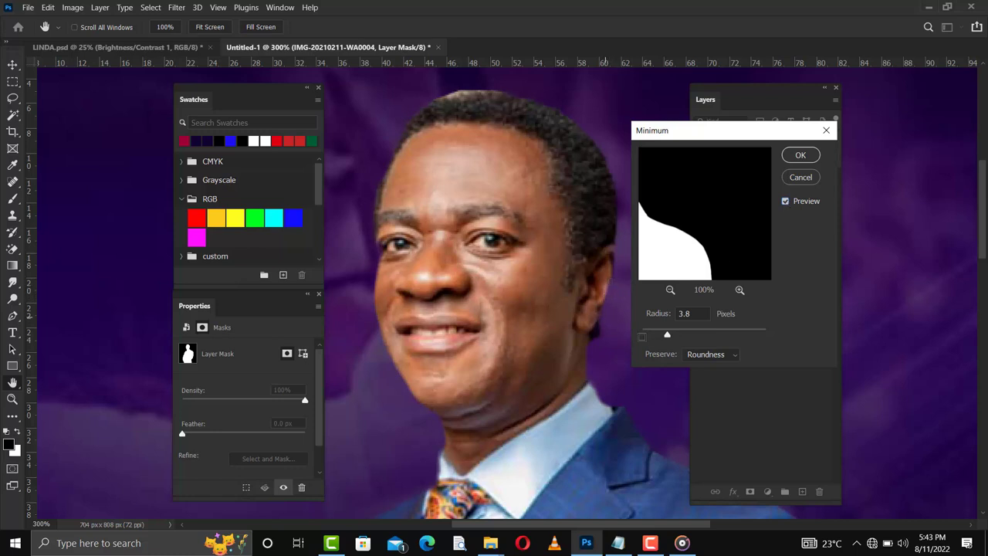
{"action": "left_click_drag", "start_coordinate": [667, 337], "coordinate": [651, 338]}
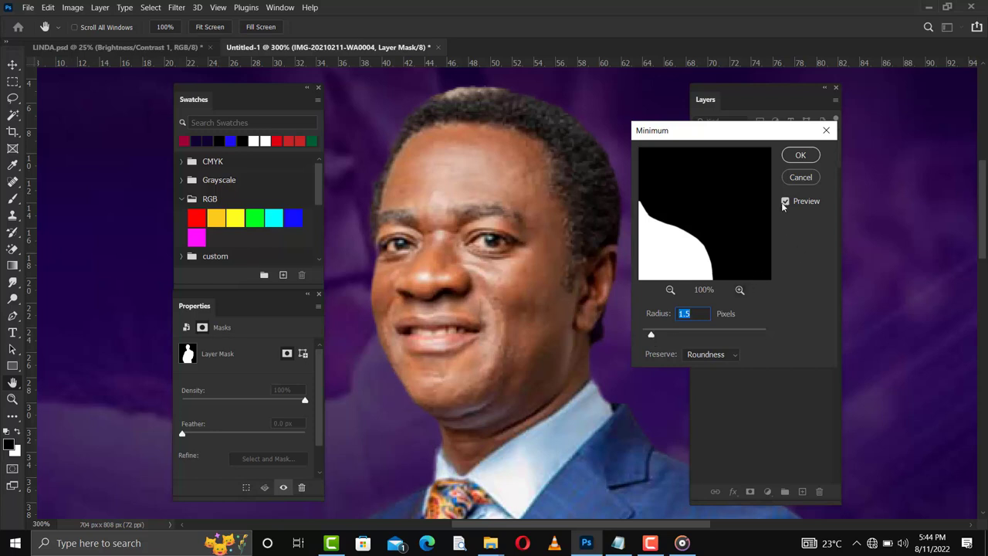
{"action": "left_click", "coordinate": [800, 155]}
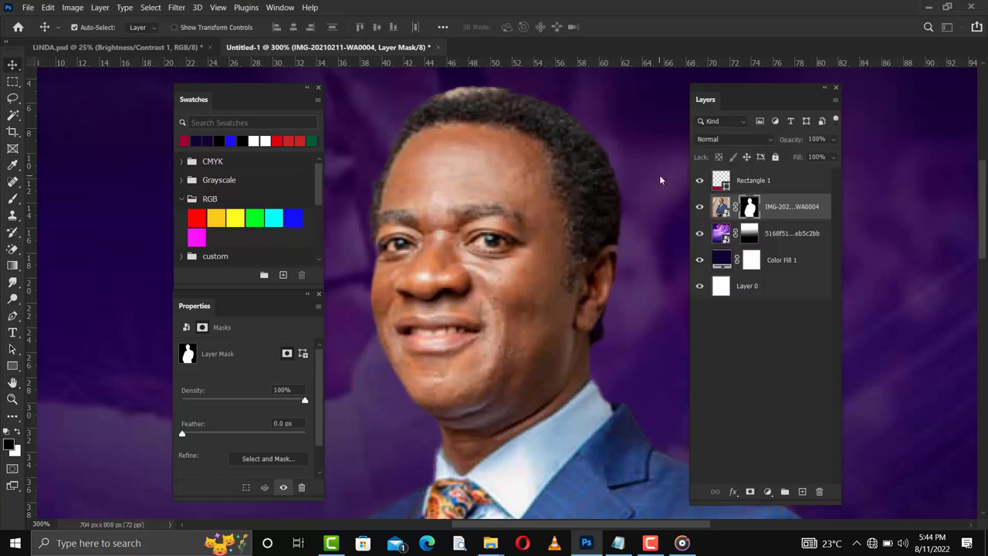
Check the cleaned cut-out at fit-to-screen and 100% zoom
{"action": "key", "text": "ctrl+0"}
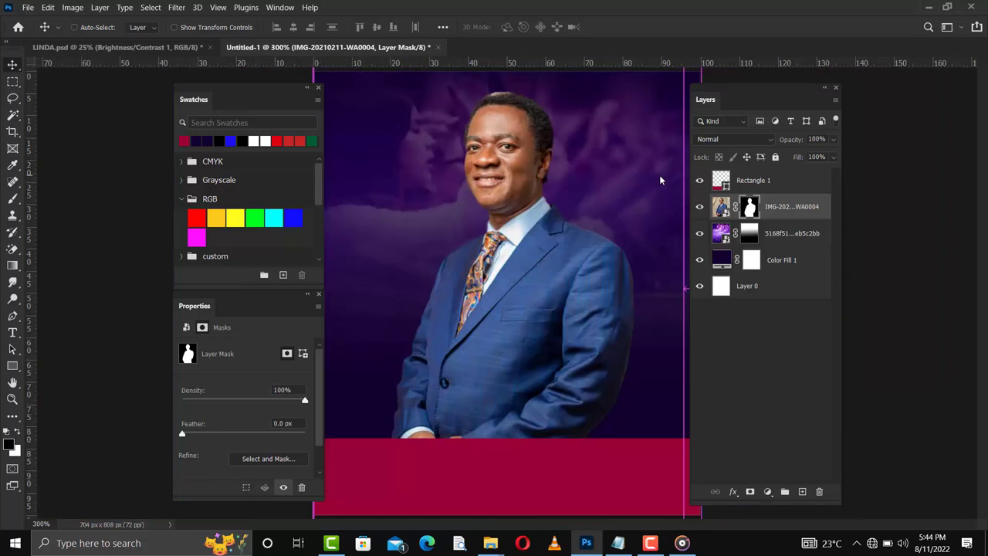
{"action": "key", "text": "ctrl+1"}
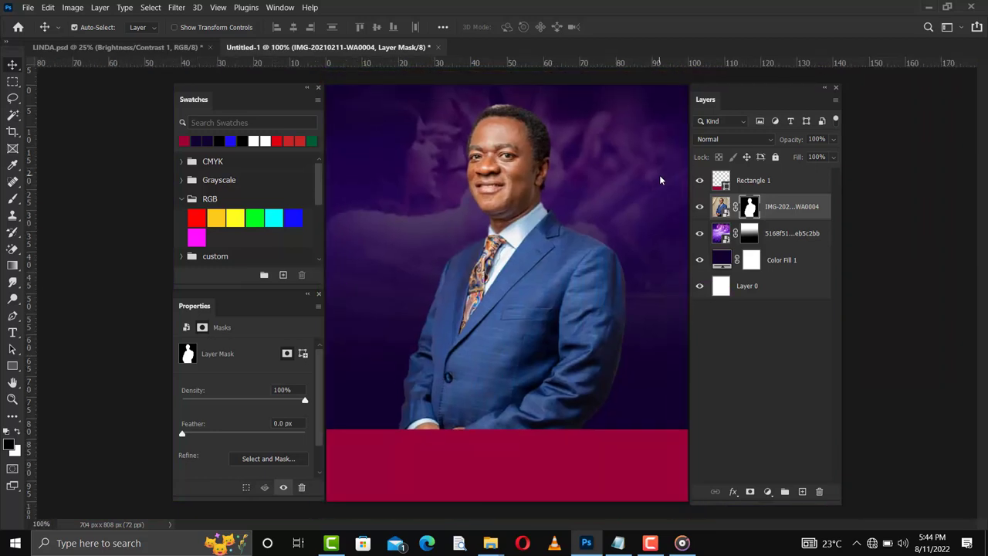
{"action": "key", "text": "ctrl+minus"}
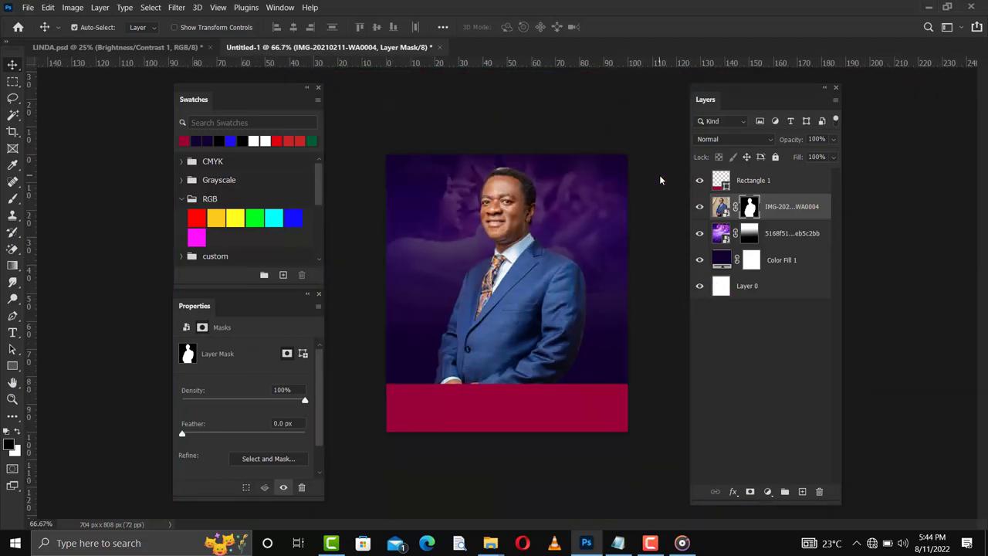
{"action": "key", "text": "ctrl+plus"}
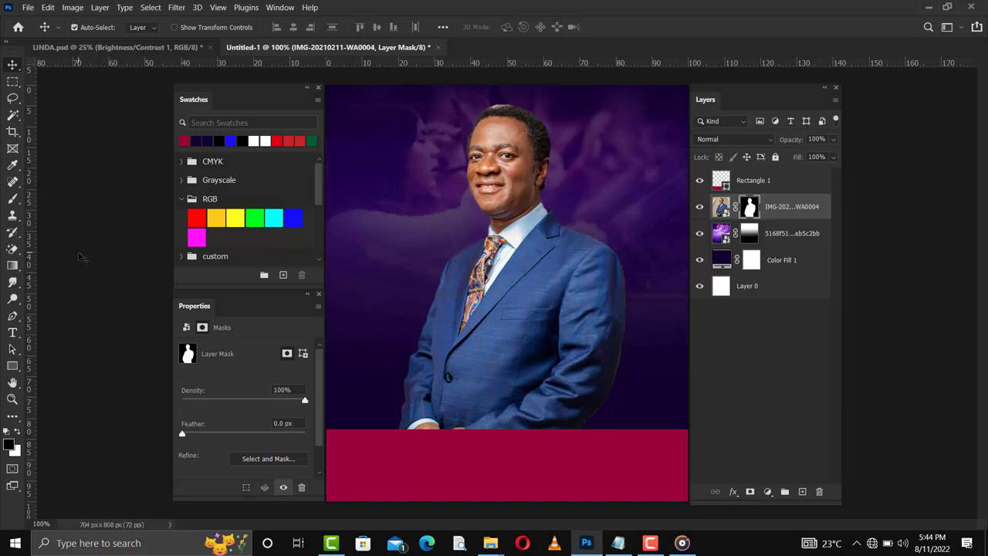
Set up a soft regular brush at 190 px with 0% hardness
{"action": "key", "text": "b"}
{"action": "right_click", "coordinate": [13, 197]}
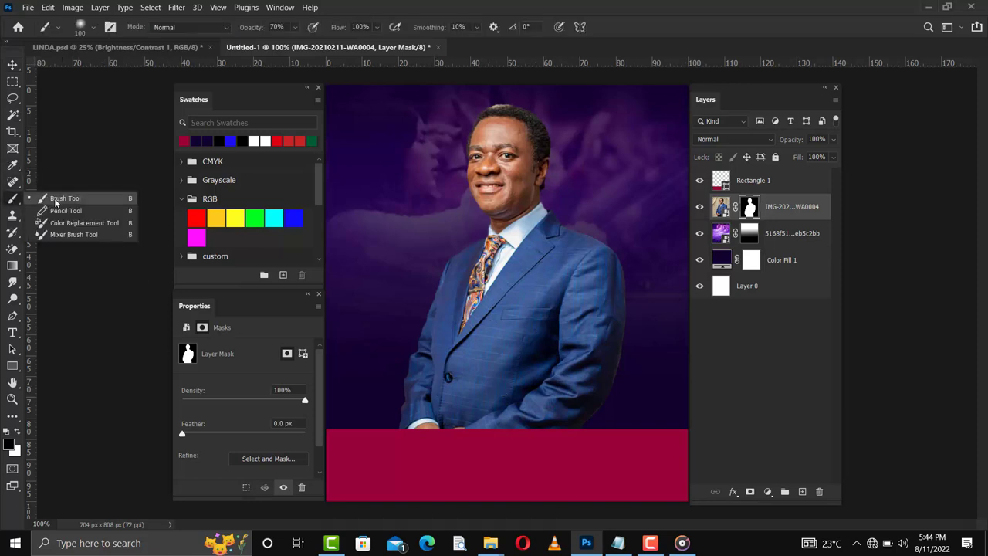
{"action": "left_click", "coordinate": [46, 200]}
{"action": "right_click", "coordinate": [455, 332]}
{"action": "left_click", "coordinate": [583, 330]}
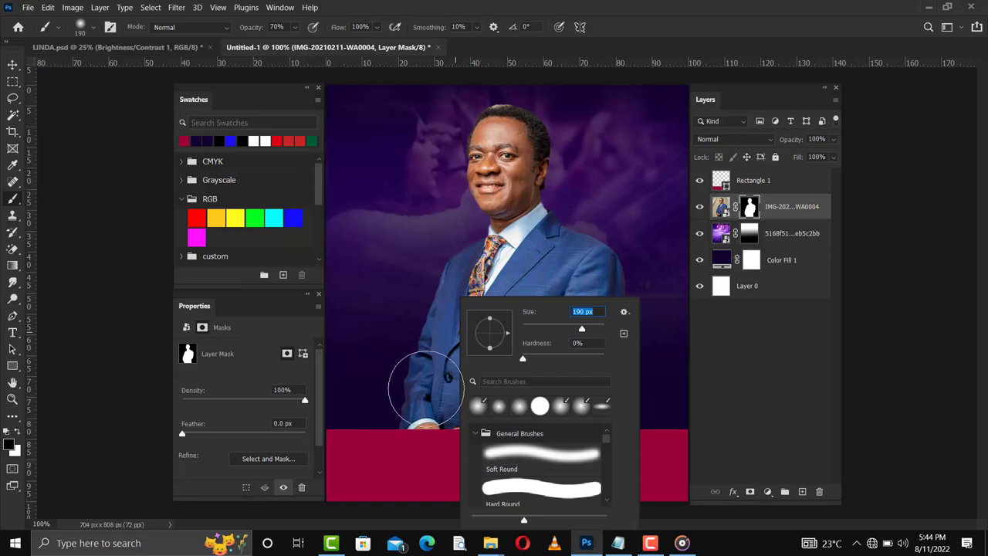
{"action": "key", "text": "Return"}
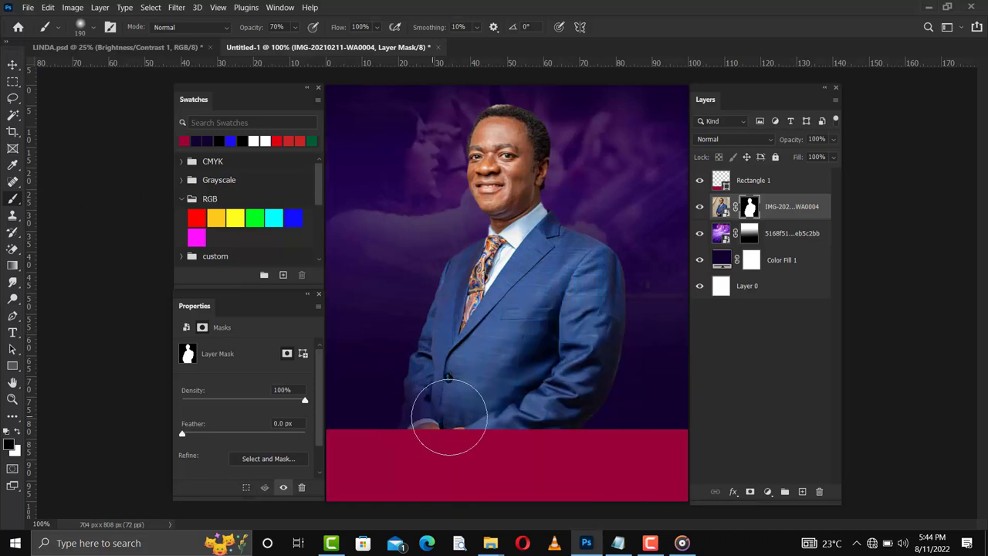
Paint black on the mask at 60–100% opacity to fade the lower suit into the purple
{"action": "mouse_move", "coordinate": [437, 408]}
{"action": "left_mouse_down"}
{"action": "mouse_move", "coordinate": [470, 402]}
{"action": "mouse_move", "coordinate": [521, 427]}
{"action": "mouse_move", "coordinate": [547, 425]}
{"action": "mouse_move", "coordinate": [474, 430]}
{"action": "left_mouse_up"}
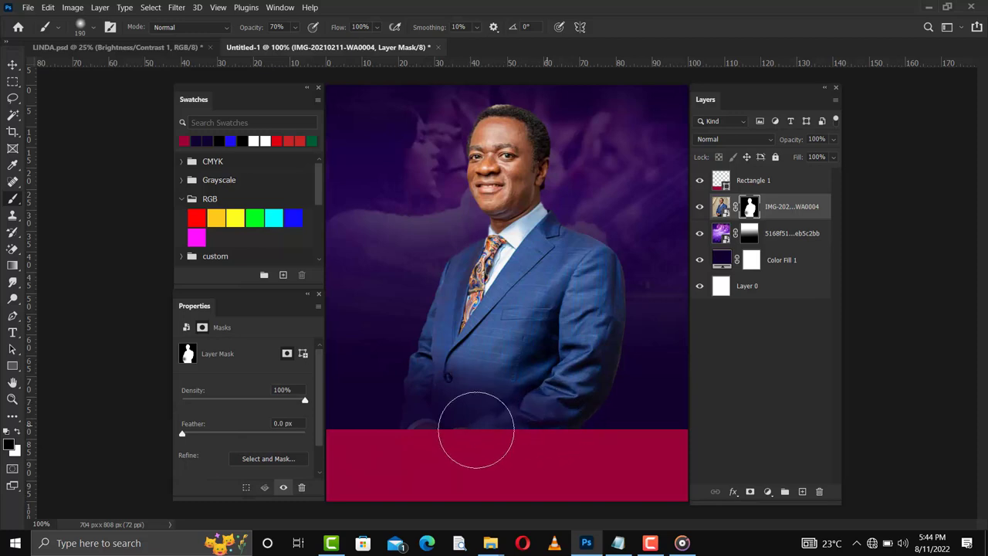
{"action": "left_click_drag", "start_coordinate": [294, 29], "coordinate": [324, 42]}
{"action": "mouse_move", "coordinate": [406, 432]}
{"action": "left_mouse_down"}
{"action": "mouse_move", "coordinate": [601, 439]}
{"action": "mouse_move", "coordinate": [596, 424]}
{"action": "mouse_move", "coordinate": [573, 420]}
{"action": "mouse_move", "coordinate": [617, 420]}
{"action": "mouse_move", "coordinate": [524, 435]}
{"action": "left_mouse_up"}
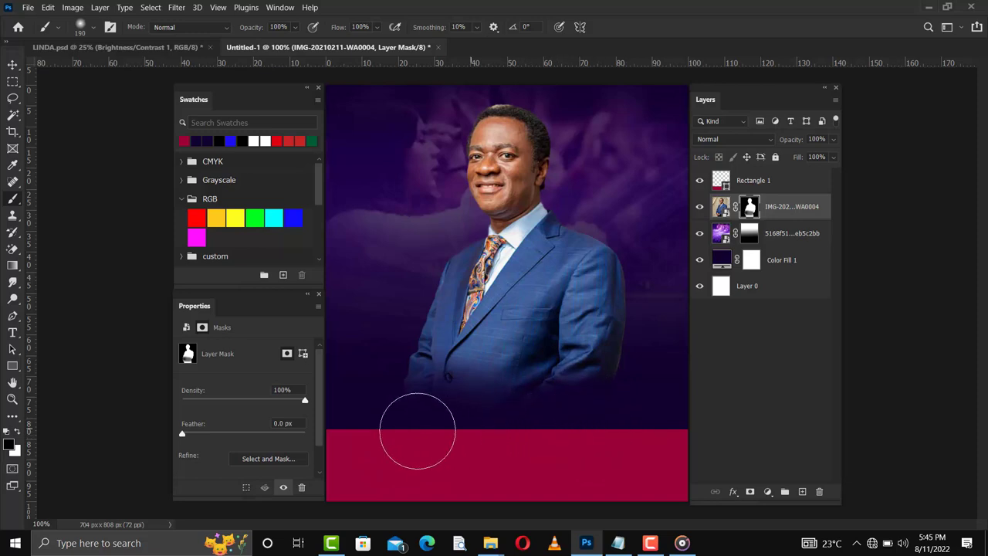
{"action": "mouse_move", "coordinate": [295, 27]}
{"action": "left_mouse_down"}
{"action": "mouse_move", "coordinate": [300, 41]}
{"action": "mouse_move", "coordinate": [290, 42]}
{"action": "left_mouse_up"}
{"action": "mouse_move", "coordinate": [417, 381]}
{"action": "left_mouse_down"}
{"action": "mouse_move", "coordinate": [626, 377]}
{"action": "mouse_move", "coordinate": [387, 386]}
{"action": "left_mouse_up"}
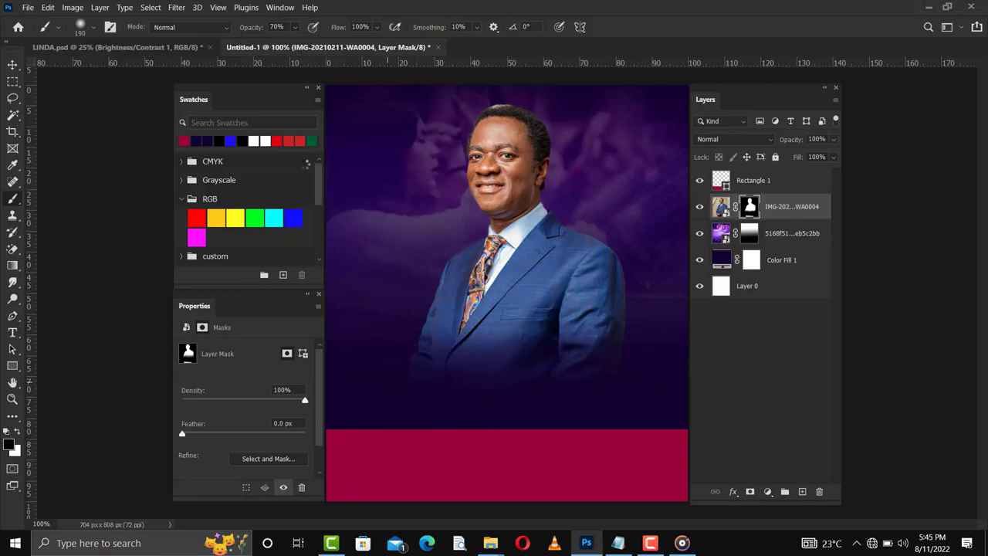
{"action": "left_click", "coordinate": [295, 29]}
{"action": "left_click_drag", "start_coordinate": [300, 43], "coordinate": [300, 43]}
{"action": "mouse_move", "coordinate": [473, 353]}
{"action": "left_mouse_down"}
{"action": "mouse_move", "coordinate": [459, 360]}
{"action": "mouse_move", "coordinate": [595, 347]}
{"action": "mouse_move", "coordinate": [595, 375]}
{"action": "mouse_move", "coordinate": [536, 386]}
{"action": "mouse_move", "coordinate": [402, 375]}
{"action": "mouse_move", "coordinate": [540, 380]}
{"action": "left_mouse_up"}
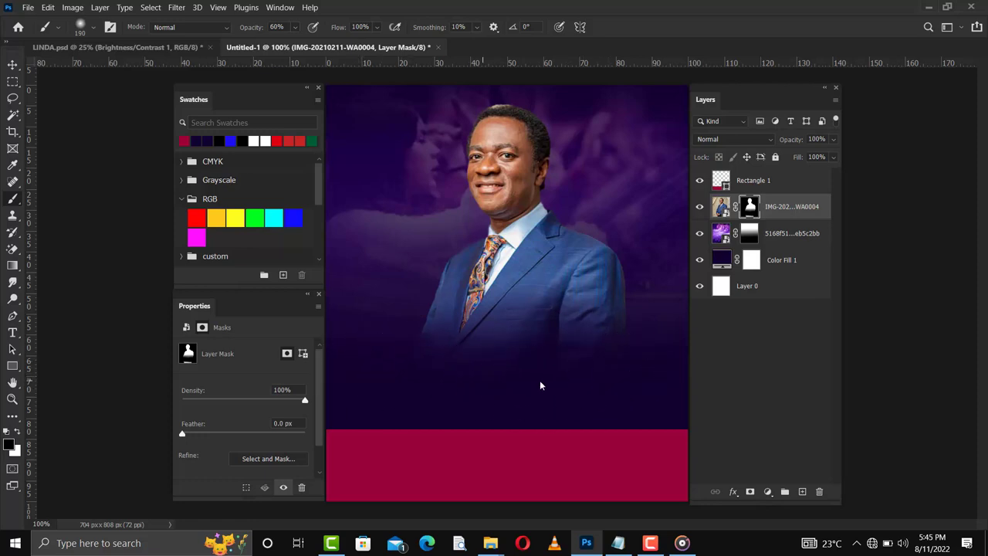
Nudge the pastor slightly left and select the purple smoke background layer
{"action": "key", "text": "v"}
{"action": "left_click_drag", "start_coordinate": [610, 384], "coordinate": [604, 381]}
{"action": "left_click", "coordinate": [426, 162]}
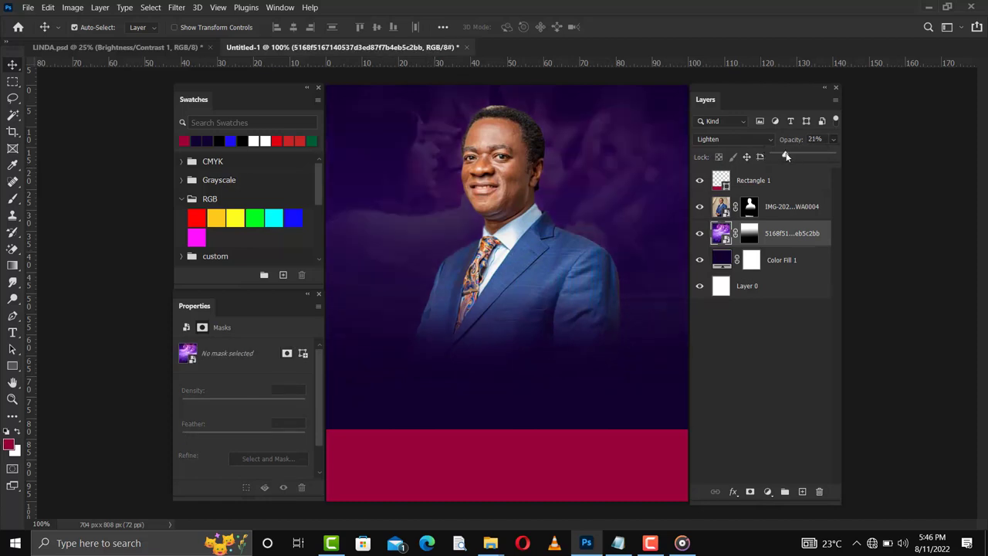
Lower the smoke layer's opacity to about 22% so it sits faintly behind the pastor
{"action": "left_click_drag", "start_coordinate": [786, 157], "coordinate": [787, 157]}
{"action": "left_click", "coordinate": [491, 542]}
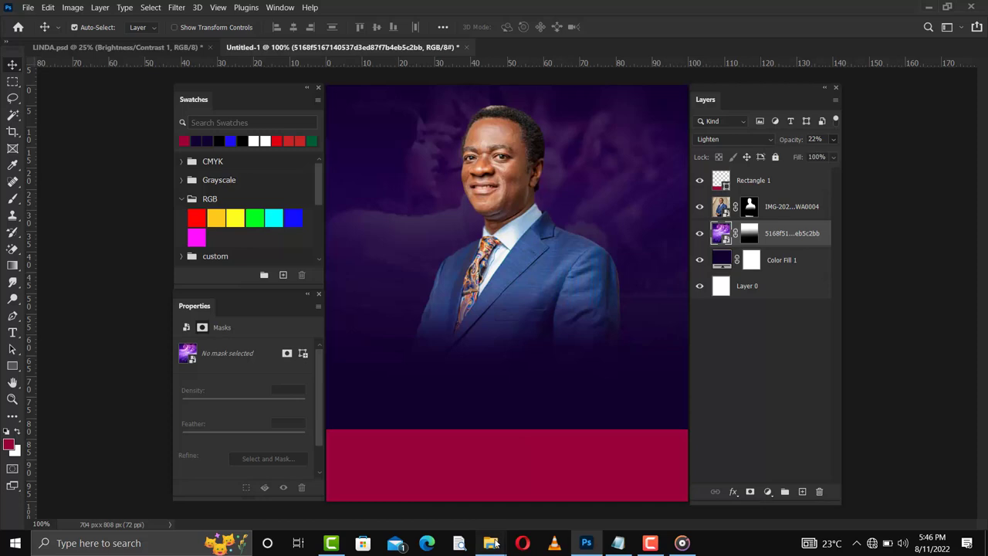
Drag the round logo images (22) from the church folder onto the flyer
{"action": "left_click", "coordinate": [491, 518]}
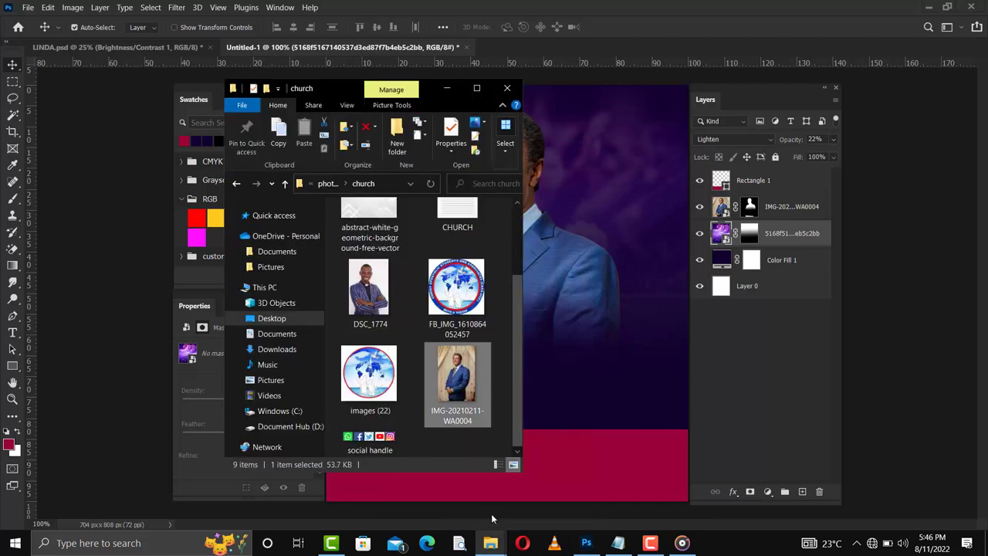
{"action": "left_click", "coordinate": [452, 296]}
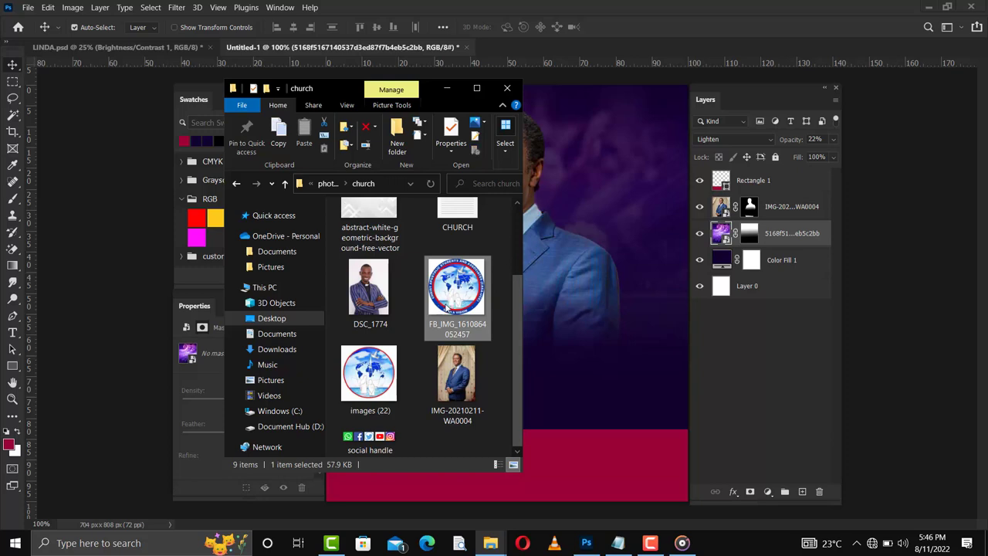
{"action": "left_click_drag", "start_coordinate": [371, 378], "coordinate": [575, 125]}
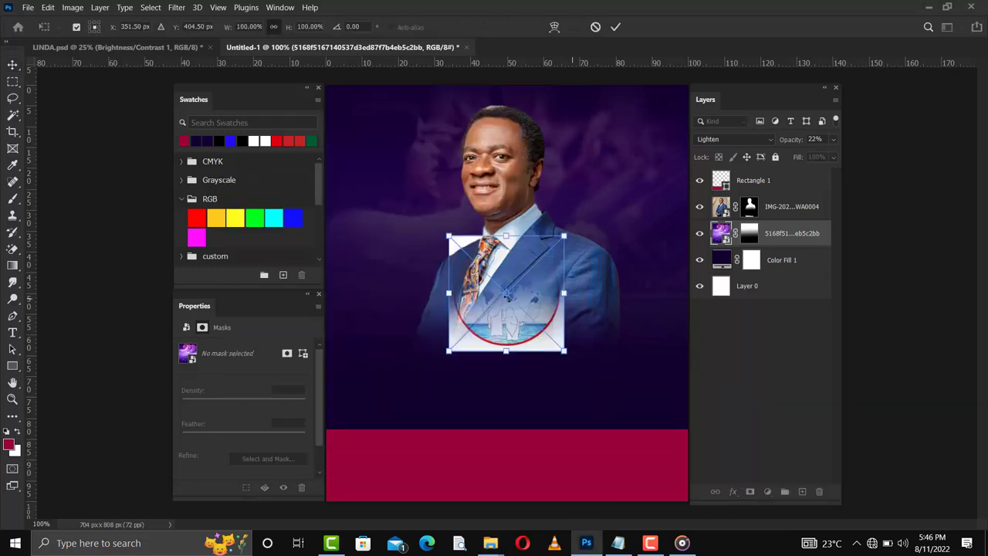
Shrink the logo, place it at the flyer's upper right, and move its layer to the top
{"action": "left_click_drag", "start_coordinate": [588, 199], "coordinate": [571, 112]}
{"action": "key", "text": "Return"}
{"action": "left_click_drag", "start_coordinate": [772, 222], "coordinate": [757, 174]}
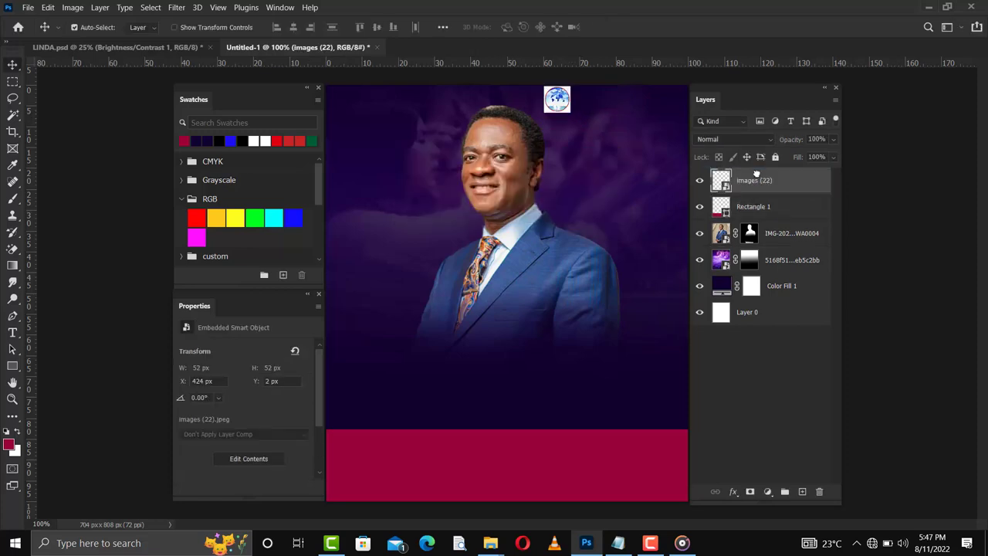
Magic Wand the logo's white background and add an inverted layer mask so only the round logo shows
{"action": "left_click", "coordinate": [572, 118]}
{"action": "key", "text": "ctrl+plus"}
{"action": "scroll", "coordinate": [556, 137], "scroll_direction": "up", "scroll_amount": 5}
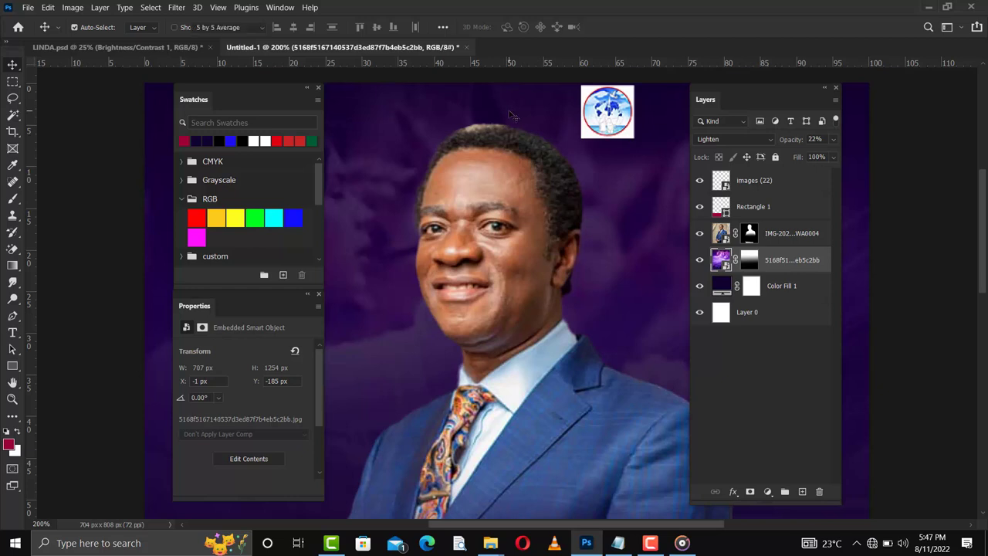
{"action": "key", "text": "w"}
{"action": "left_click", "coordinate": [587, 97], "text": "ctrl"}
{"action": "left_click", "coordinate": [585, 90]}
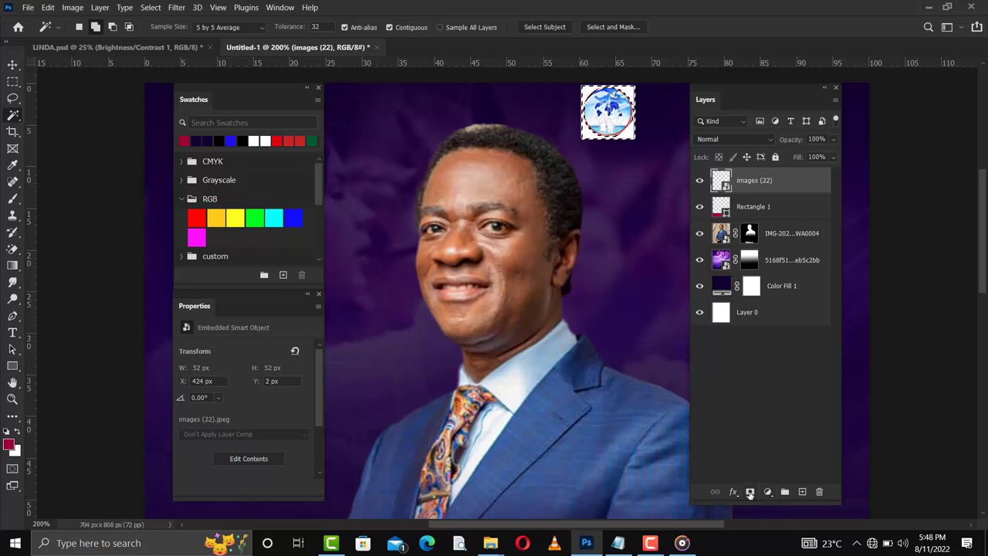
{"action": "left_click", "coordinate": [750, 492]}
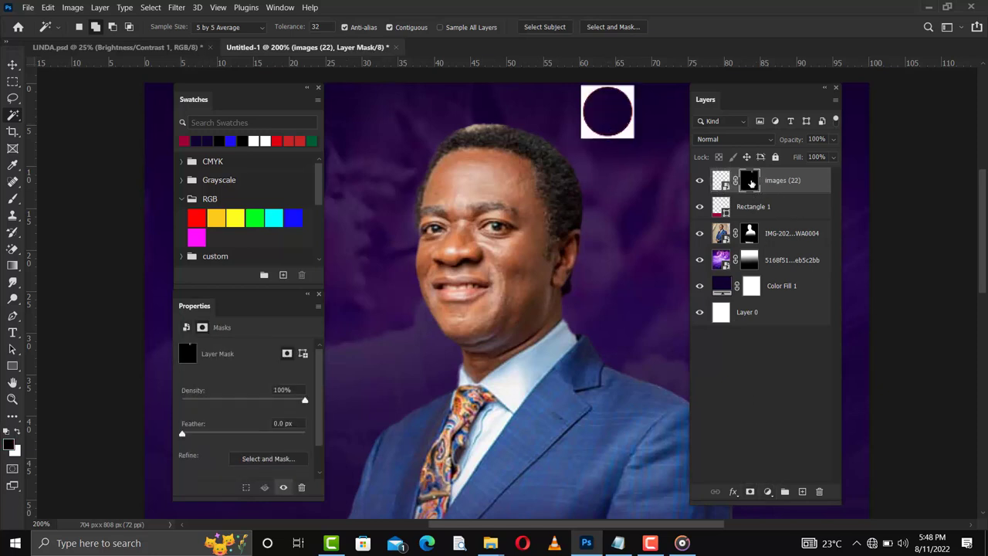
{"action": "key", "text": "ctrl+i"}
{"action": "left_click_drag", "start_coordinate": [775, 93], "coordinate": [801, 93]}
Draw a thin white 2 × 68 px vertical bar beside the logo
{"action": "key", "text": "ctrl+1"}
{"action": "left_click", "coordinate": [13, 366]}
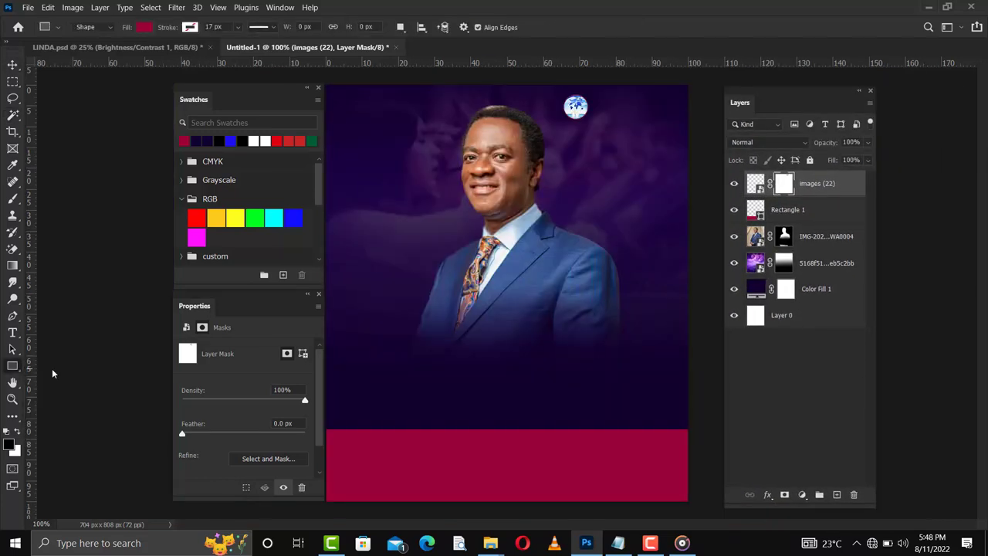
{"action": "left_click_drag", "start_coordinate": [594, 92], "coordinate": [594, 128]}
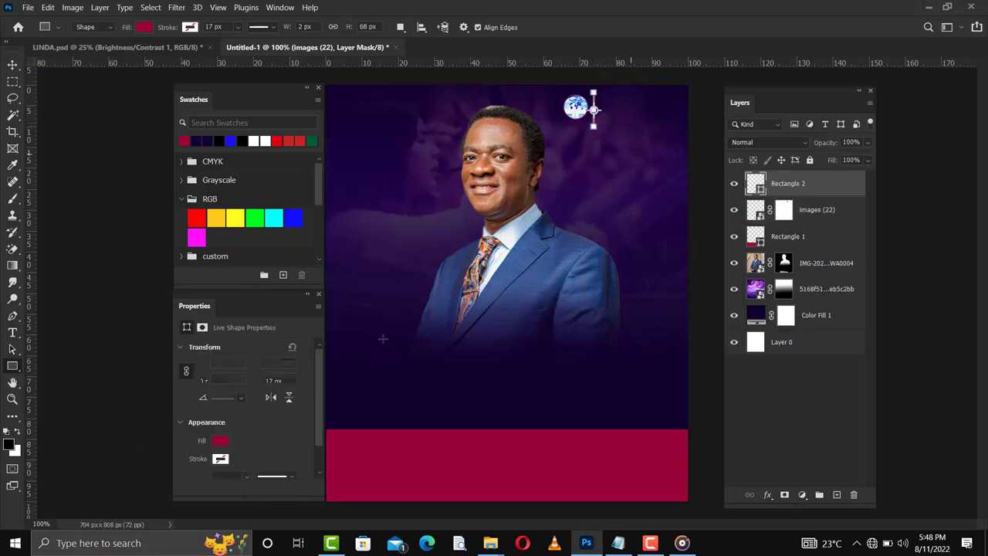
{"action": "left_click", "coordinate": [254, 140]}
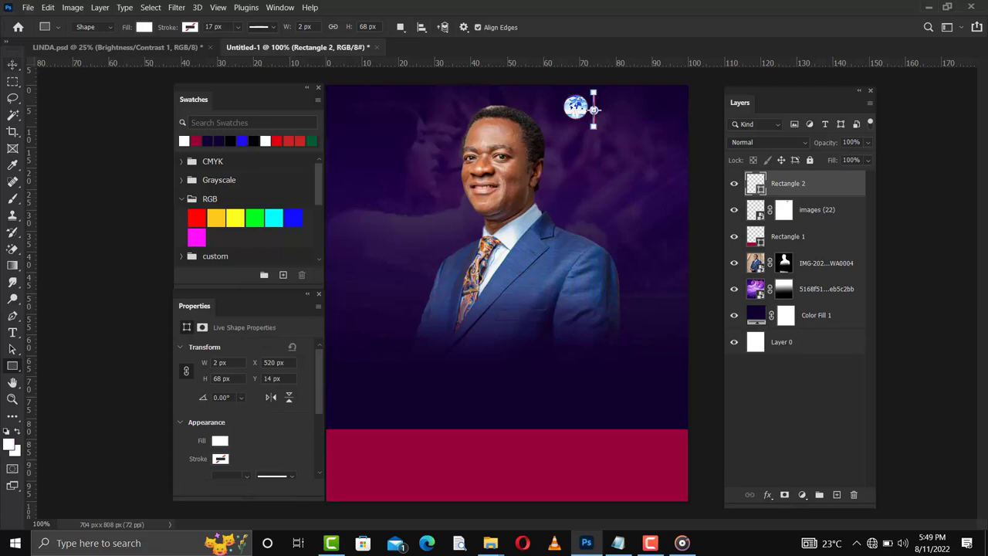
Nudge the white divider up slightly and start a text layer just right of it
{"action": "left_click", "coordinate": [13, 65]}
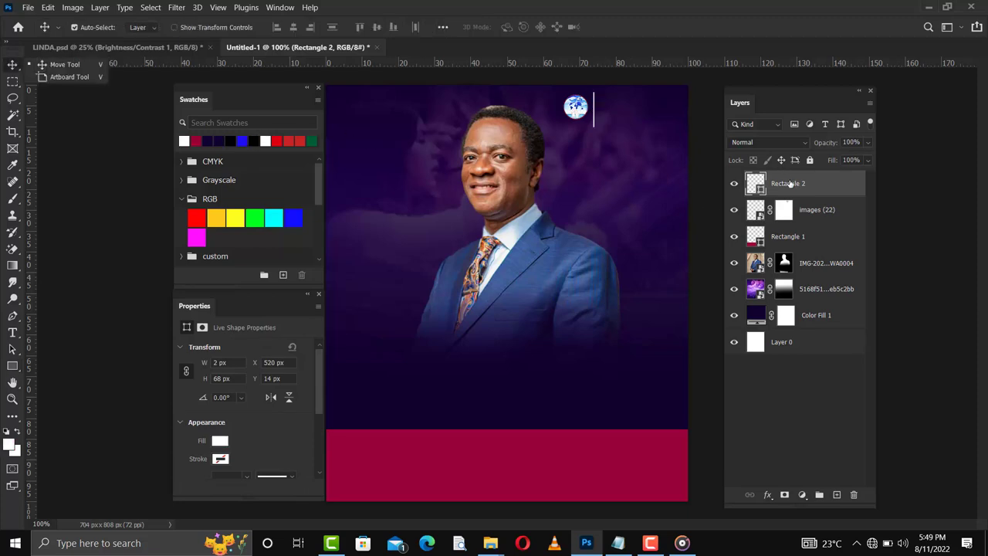
{"action": "key", "text": "Up"}
{"action": "key", "text": "Up"}
{"action": "key", "text": "Up"}
{"action": "key", "text": "Up"}
{"action": "key", "text": "Up"}
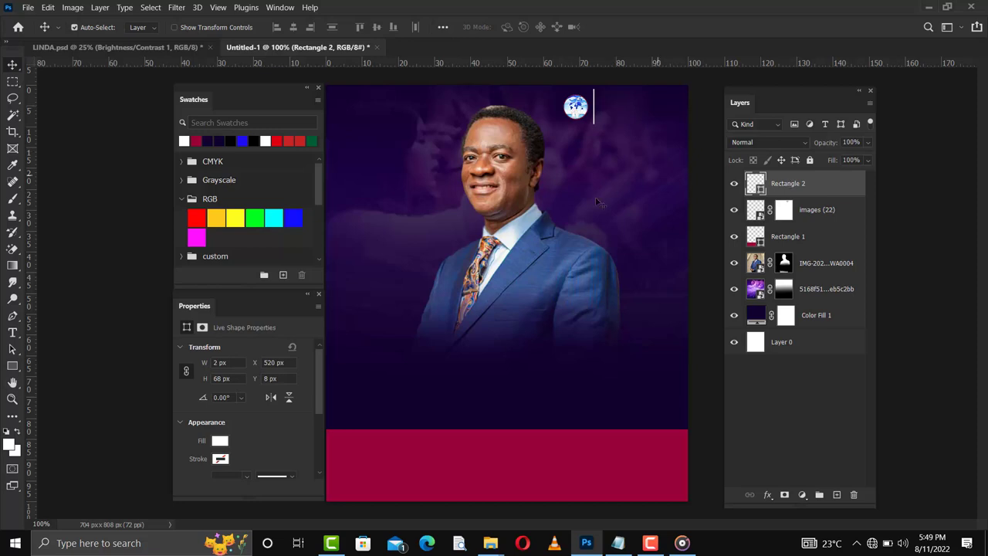
{"action": "left_click", "coordinate": [12, 332]}
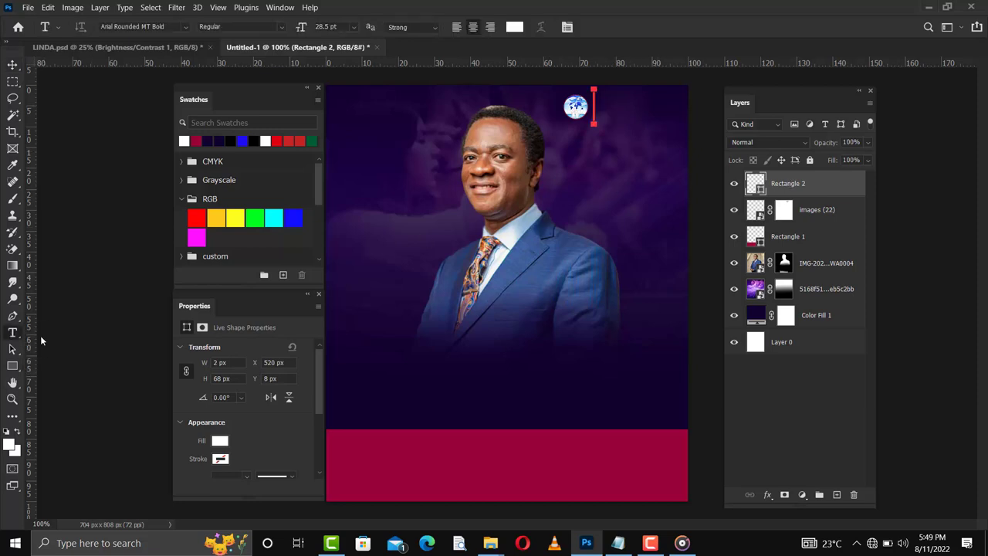
{"action": "left_click", "coordinate": [607, 100]}
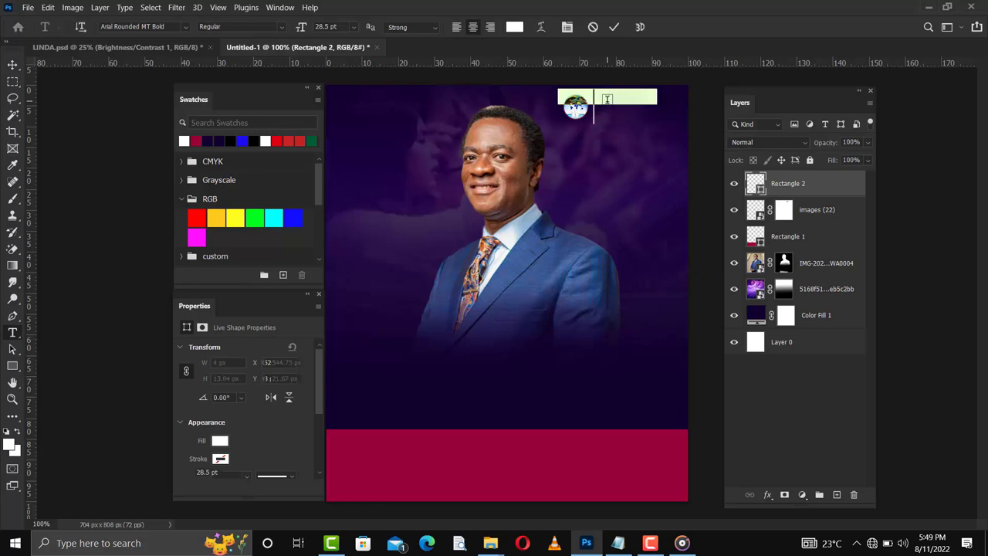
Copy the three lines 'Christ Apostolic (B) Church International' from Notepad into the new text layer
{"action": "left_click", "coordinate": [617, 543]}
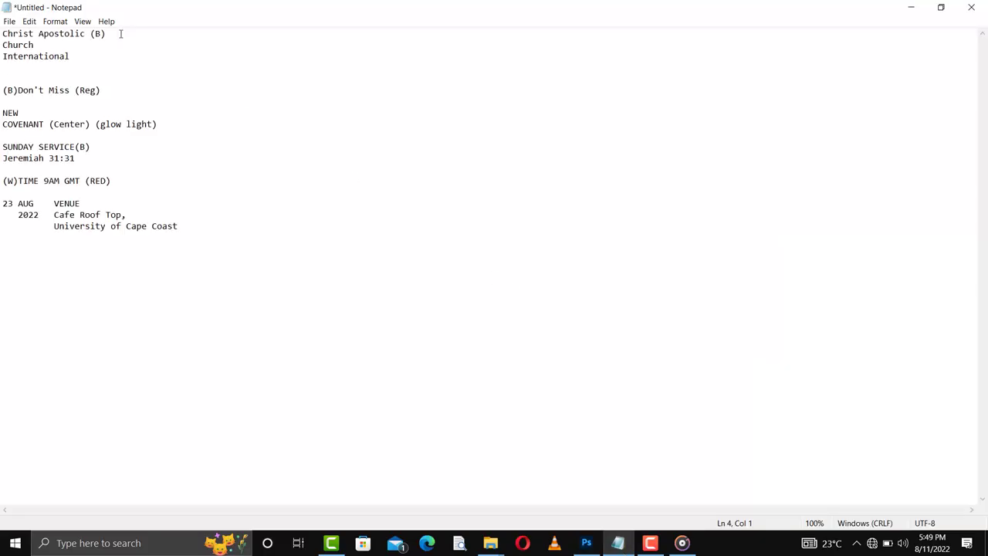
{"action": "left_click_drag", "start_coordinate": [70, 56], "coordinate": [2, 34]}
{"action": "key", "text": "ctrl+c"}
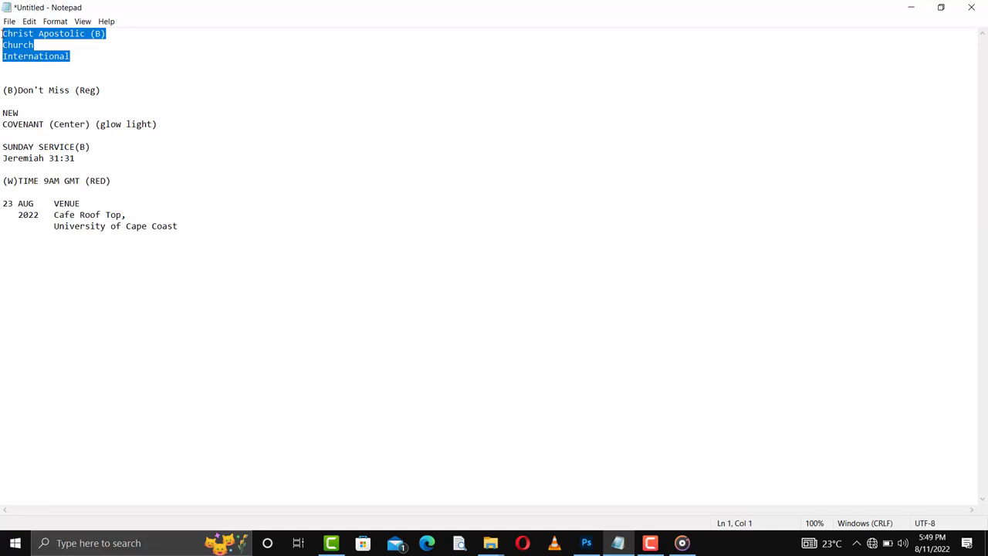
{"action": "left_click", "coordinate": [911, 7]}
{"action": "key", "text": "ctrl+v"}
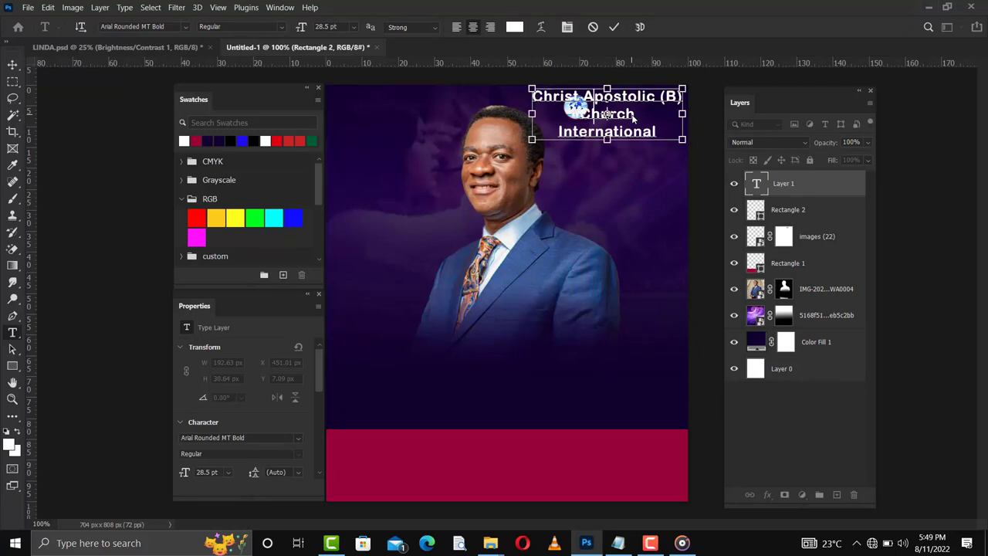
Make the church name left-aligned 16 pt Smooth text and move it tight against the divider
{"action": "key", "text": "ctrl+a"}
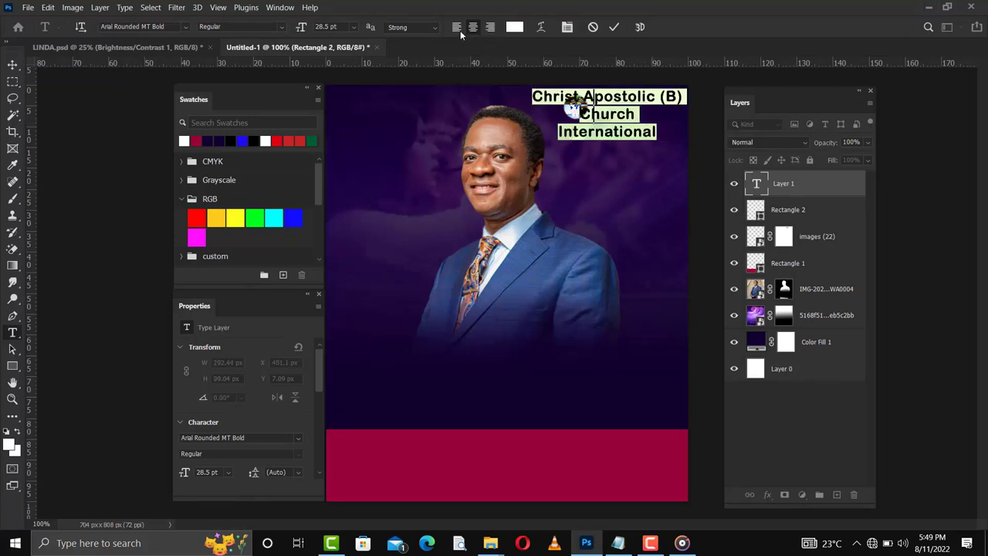
{"action": "left_click", "coordinate": [456, 27]}
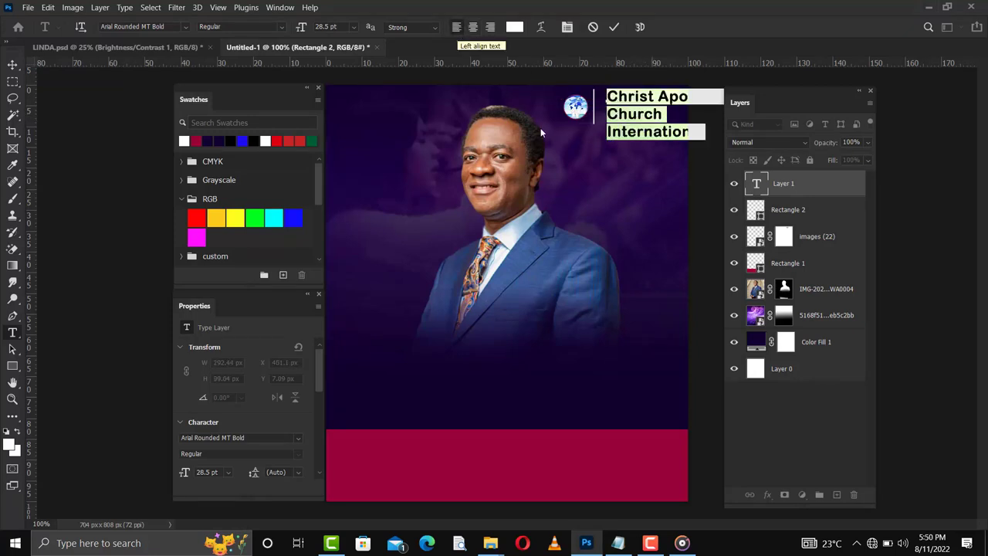
{"action": "left_click", "coordinate": [355, 27]}
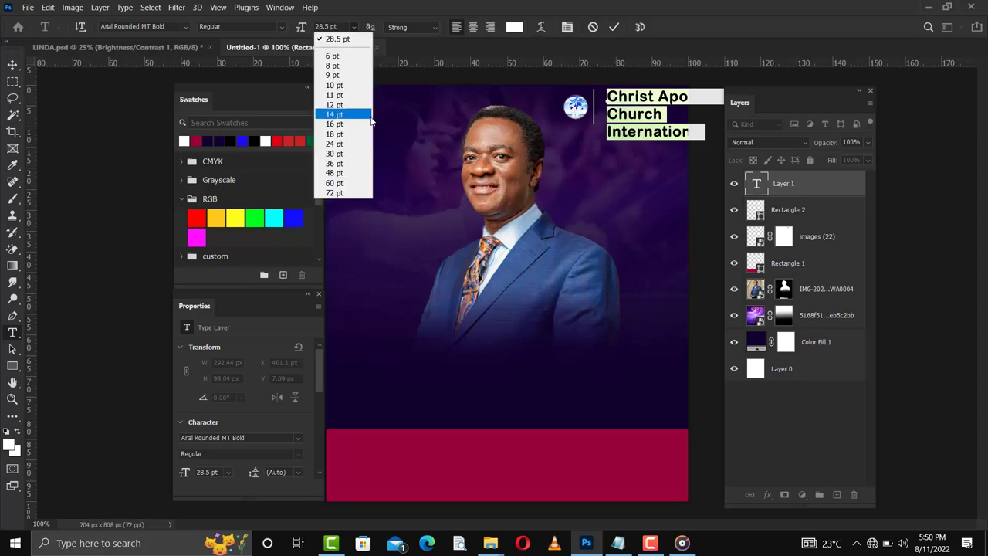
{"action": "left_click", "coordinate": [335, 124]}
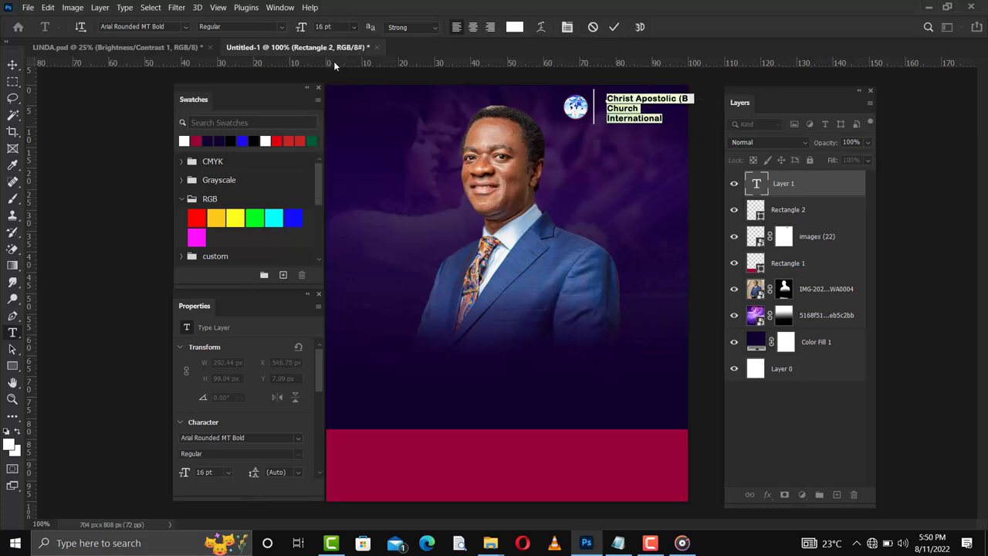
{"action": "left_click", "coordinate": [417, 28]}
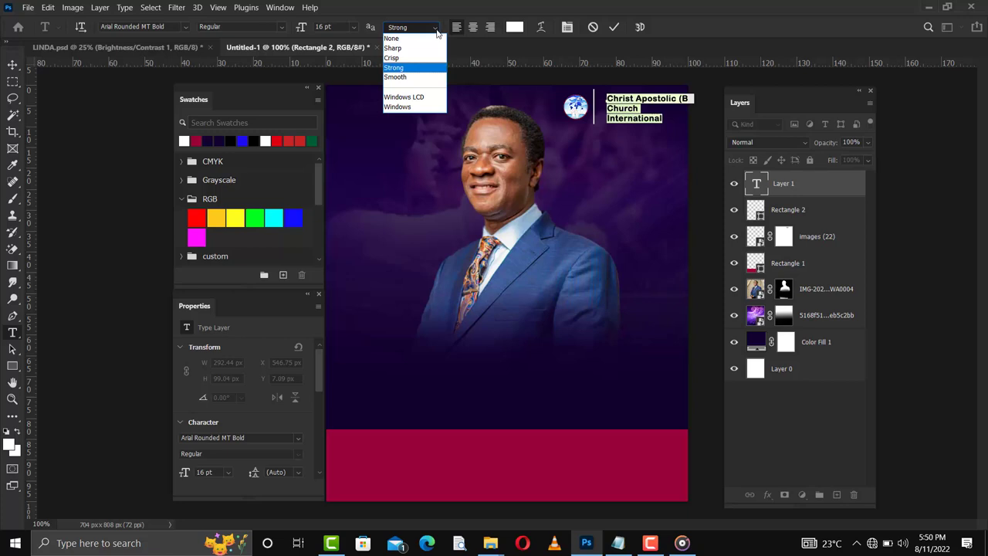
{"action": "left_click", "coordinate": [410, 78]}
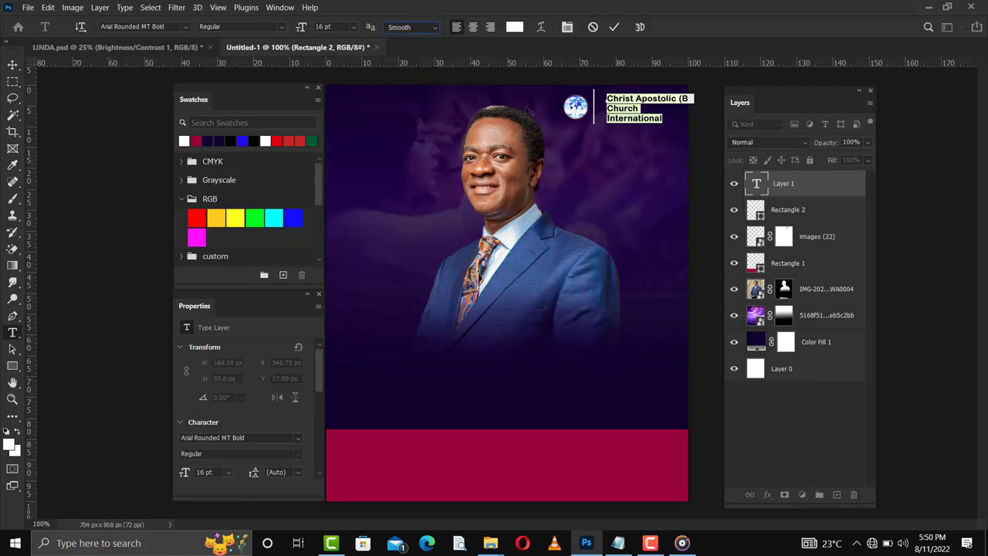
{"action": "left_click", "coordinate": [615, 28]}
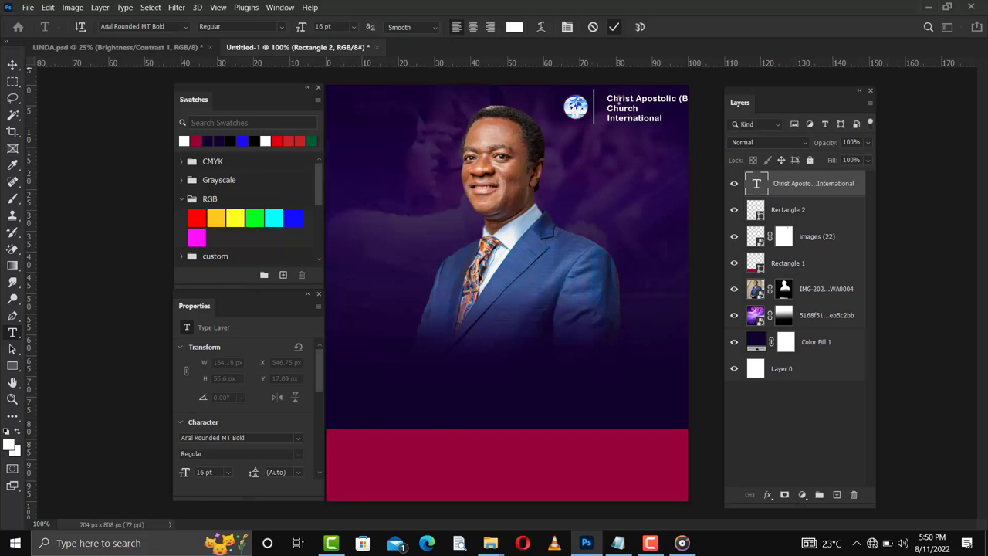
{"action": "key", "text": "v"}
{"action": "left_click_drag", "start_coordinate": [623, 108], "coordinate": [683, 97]}
Delete '(B)' from the church name and select the Christ Apostolic and Church lines
{"action": "double_click", "coordinate": [675, 97]}
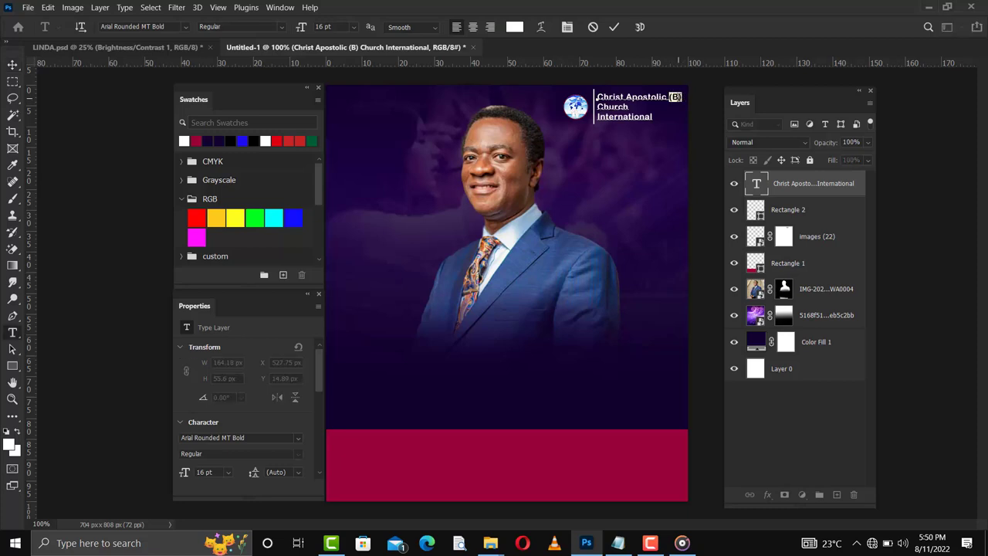
{"action": "left_click", "coordinate": [645, 106]}
{"action": "key", "text": "BackSpace"}
{"action": "key", "text": "BackSpace"}
{"action": "key", "text": "BackSpace"}
{"action": "key", "text": "BackSpace"}
{"action": "left_click_drag", "start_coordinate": [631, 106], "coordinate": [595, 97]}
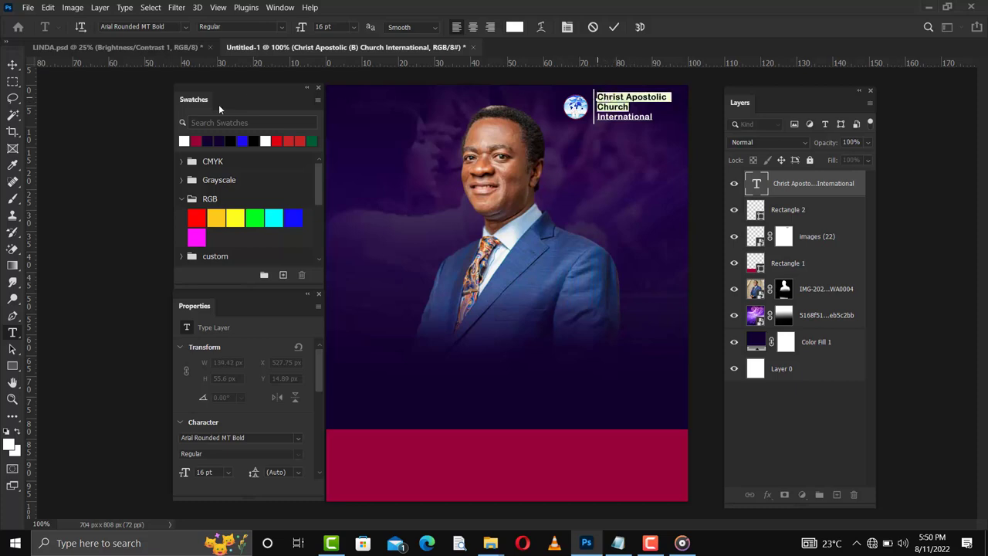
{"action": "left_click", "coordinate": [279, 28]}
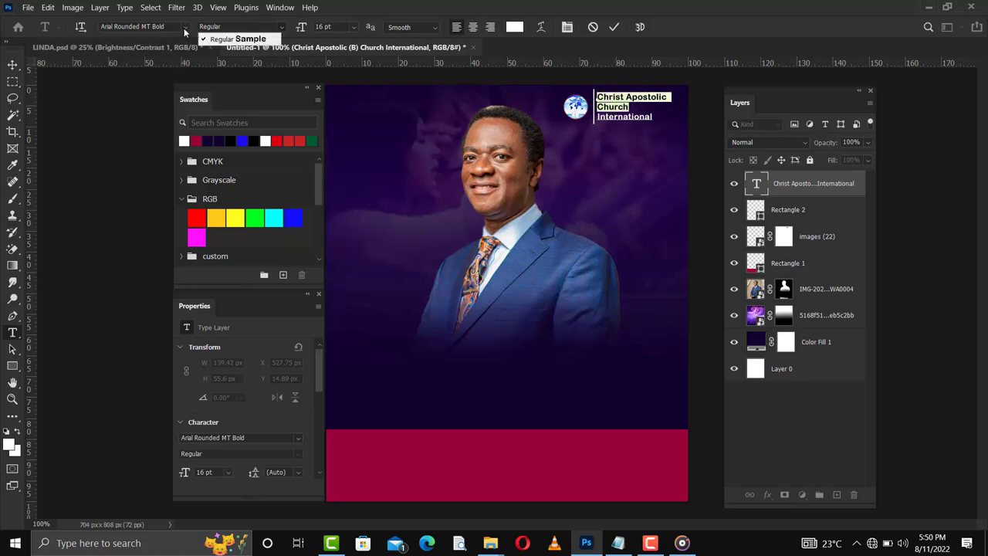
{"action": "left_click", "coordinate": [184, 29]}
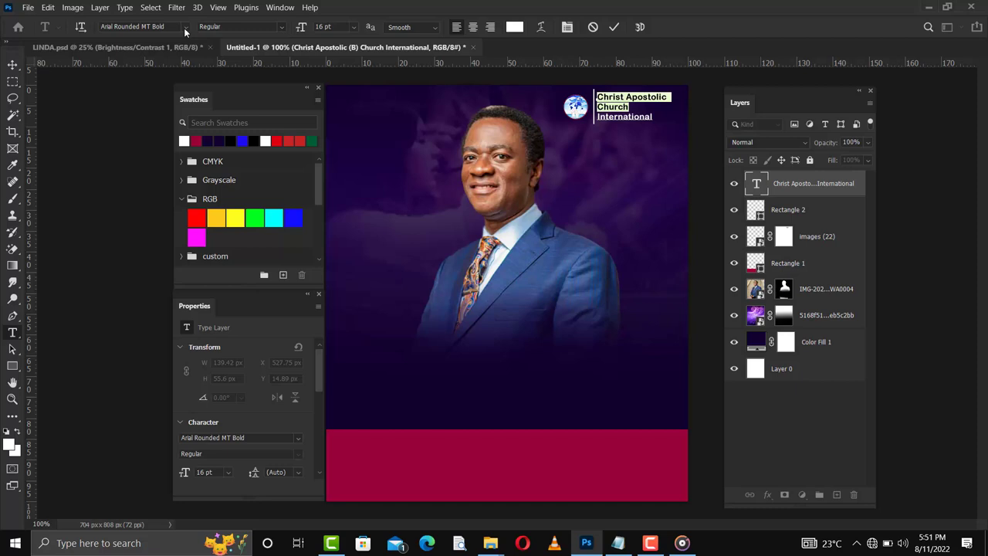
Try BengasBold on the selected lines, then switch them to DiamanteSerial and commit
{"action": "left_click", "coordinate": [167, 27]}
{"action": "scroll", "coordinate": [348, 66], "scroll_direction": "up", "scroll_amount": 10}
{"action": "left_click", "coordinate": [332, 63]}
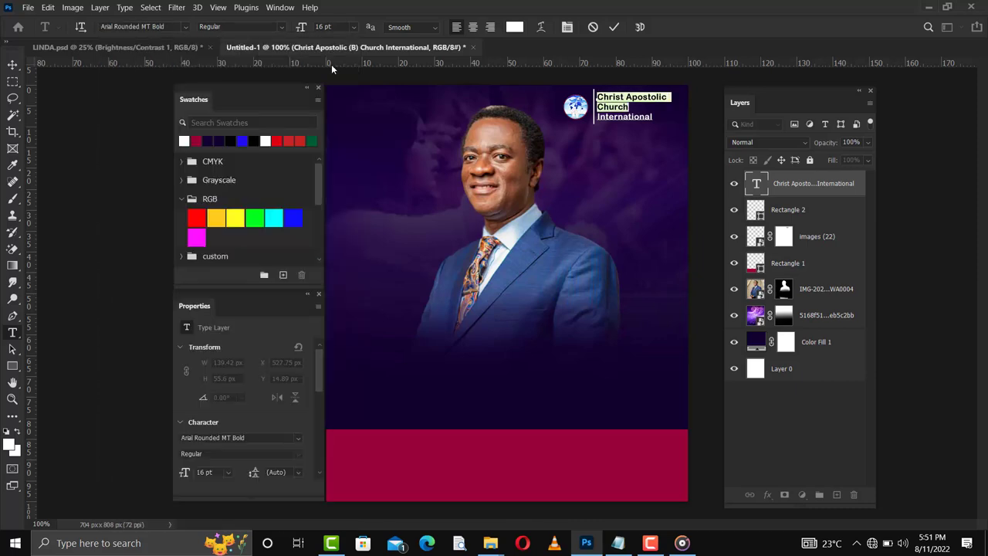
{"action": "left_click", "coordinate": [184, 29]}
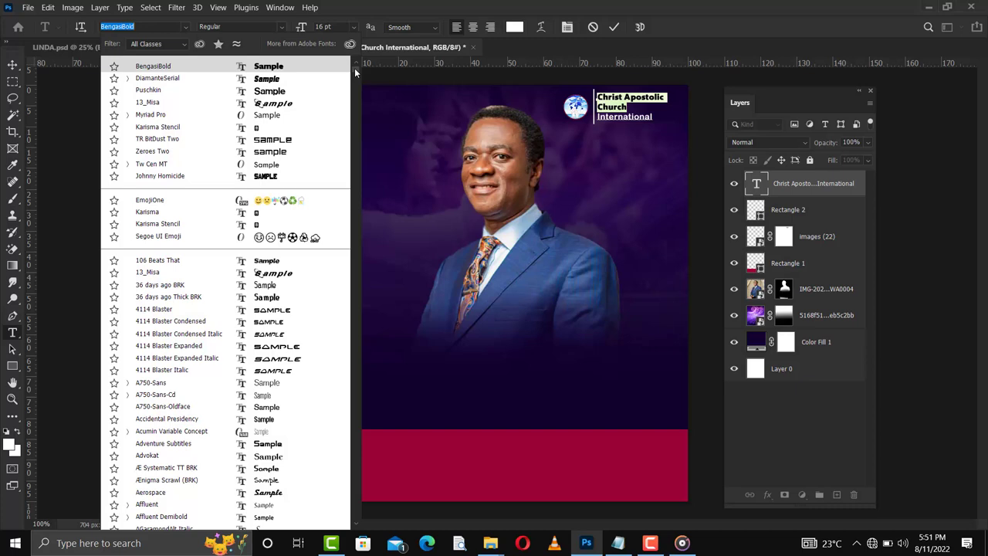
{"action": "left_click", "coordinate": [267, 79]}
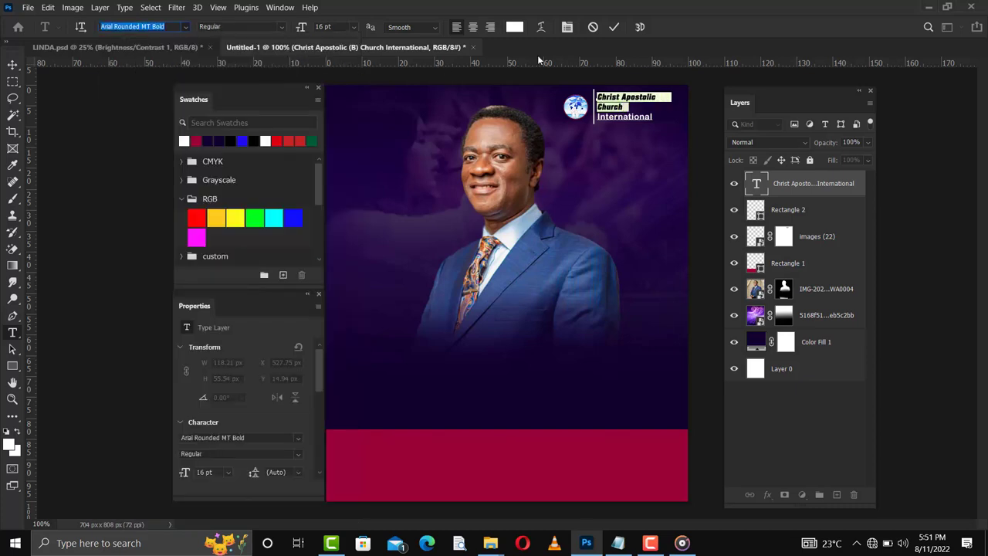
{"action": "left_click", "coordinate": [614, 27]}
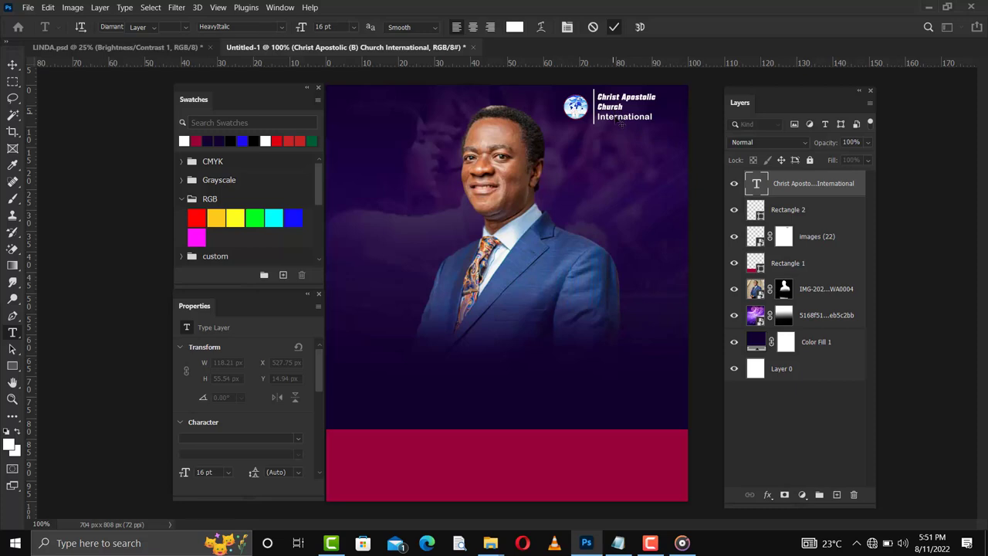
{"action": "left_click", "coordinate": [12, 65]}
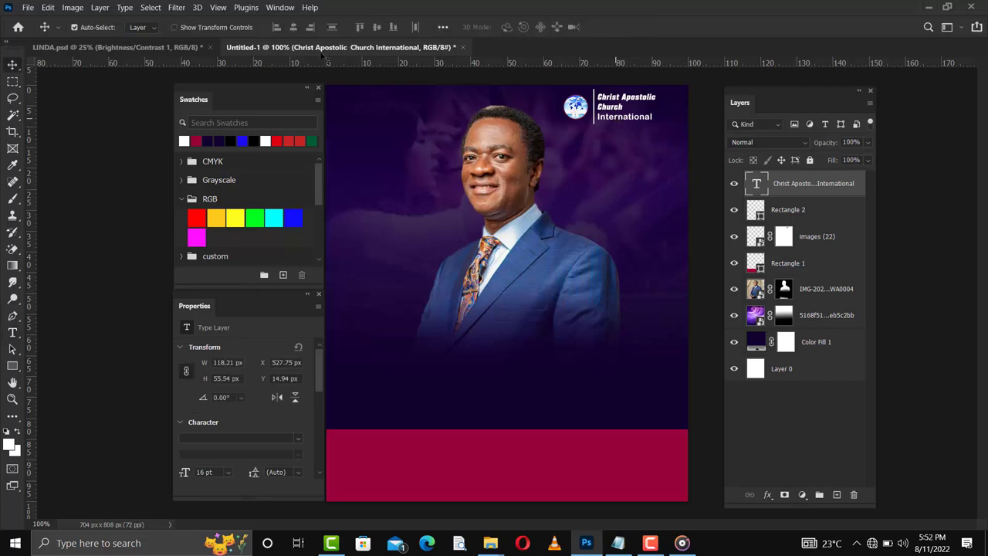
Set the whole church name heading in DiamanteSerial HeavyItalic
{"action": "left_click", "coordinate": [184, 26]}
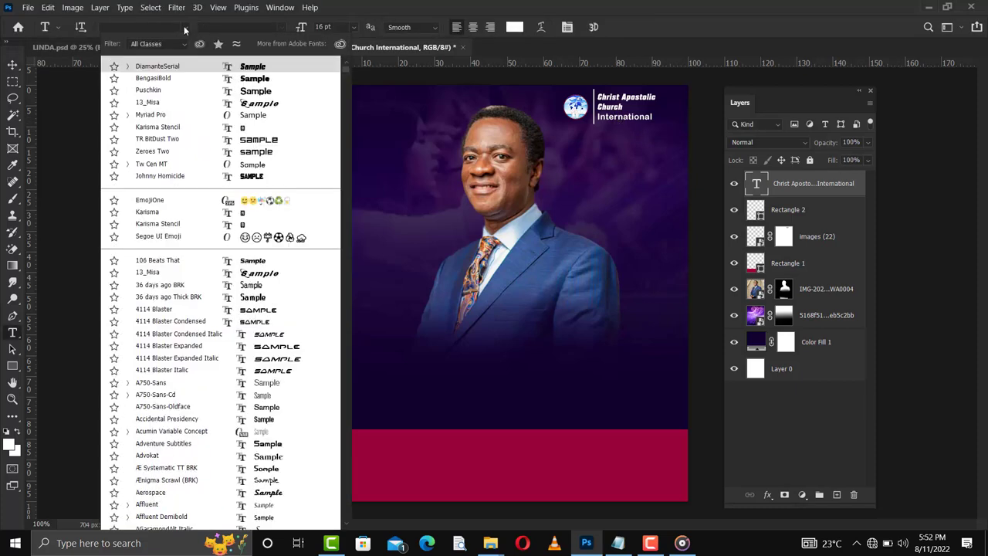
{"action": "left_click", "coordinate": [248, 68]}
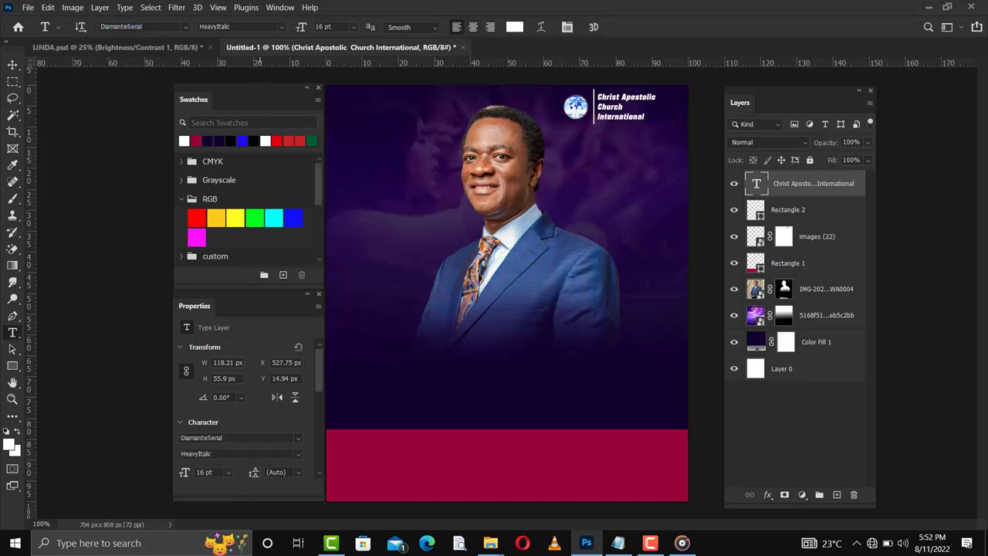
{"action": "key", "text": "v"}
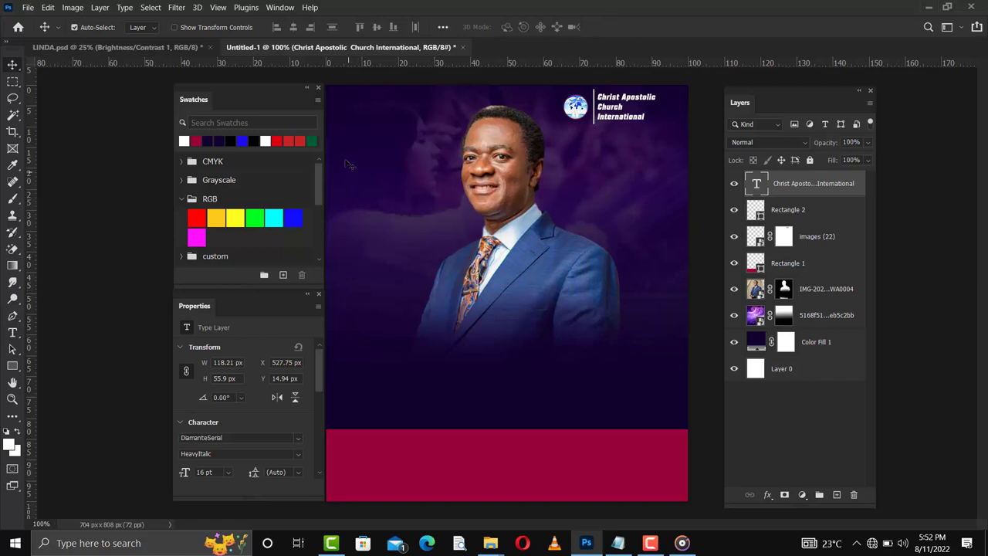
Draw a tall crimson rectangle near the flyer's left edge
{"action": "left_click", "coordinate": [13, 366]}
{"action": "right_click", "coordinate": [16, 367]}
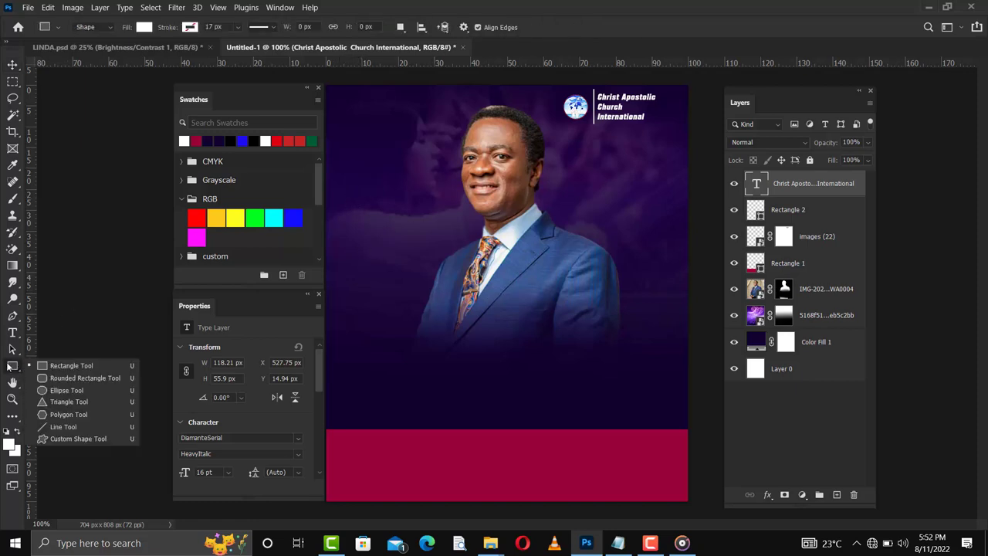
{"action": "left_click", "coordinate": [54, 368]}
{"action": "left_click_drag", "start_coordinate": [343, 153], "coordinate": [369, 275]}
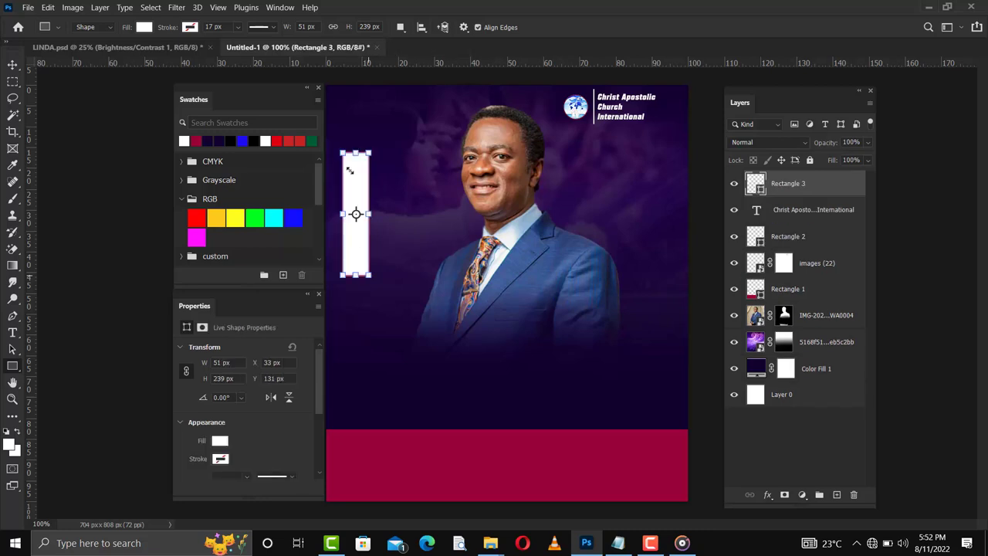
{"action": "left_click", "coordinate": [198, 141]}
Round the rectangle's corners to 15 px and nudge it up slightly
{"action": "left_click_drag", "start_coordinate": [319, 396], "coordinate": [319, 447]}
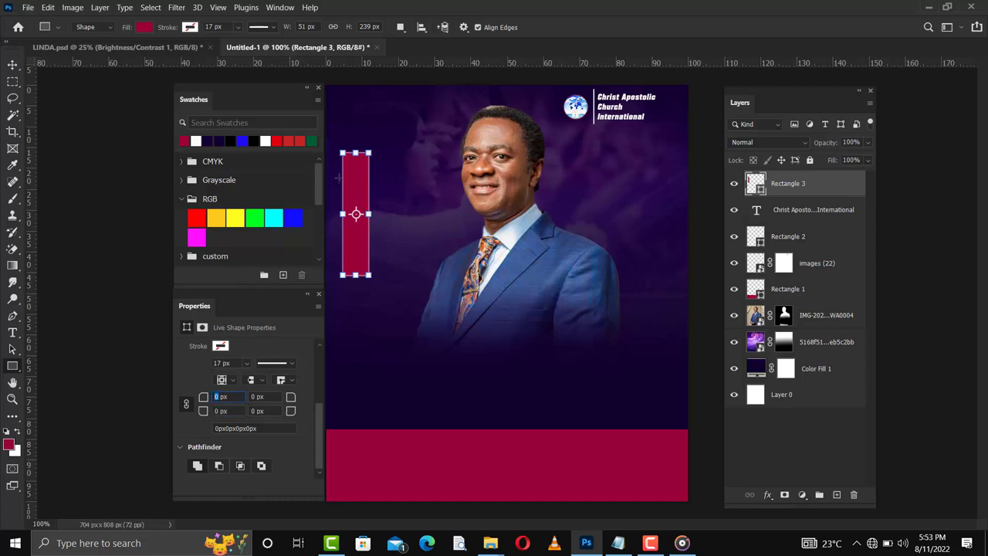
{"action": "type", "text": "15"}
{"action": "key", "text": "Return"}
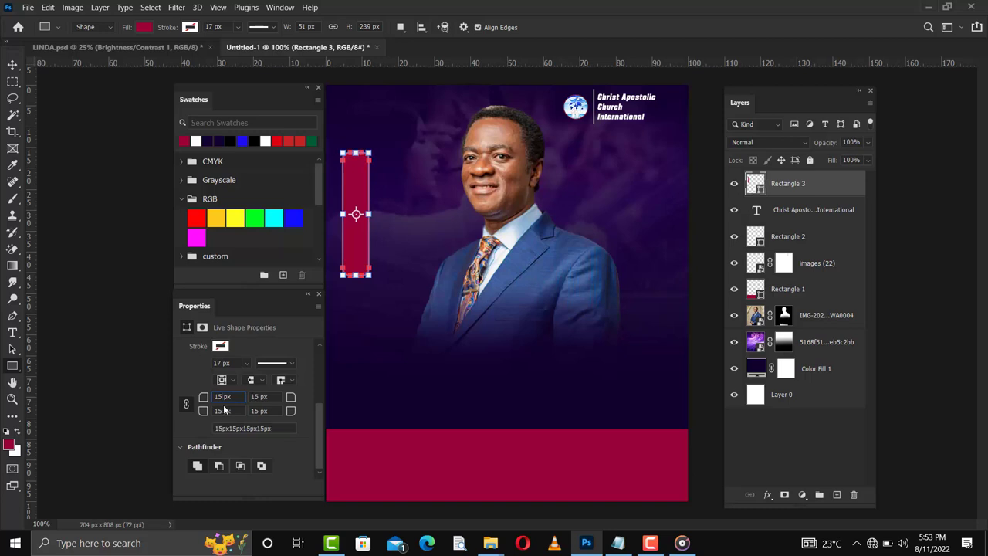
{"action": "key", "text": "v"}
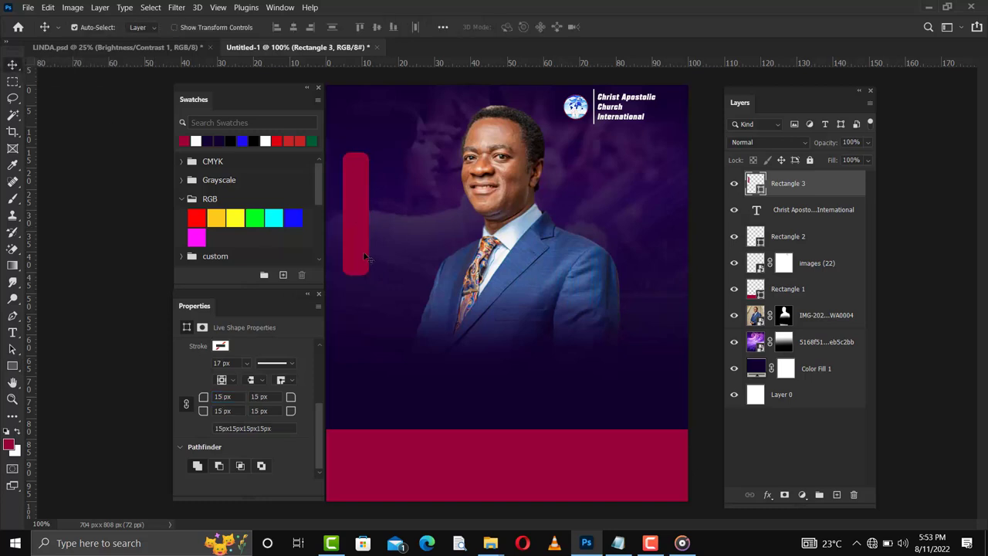
{"action": "left_click_drag", "start_coordinate": [361, 249], "coordinate": [361, 229]}
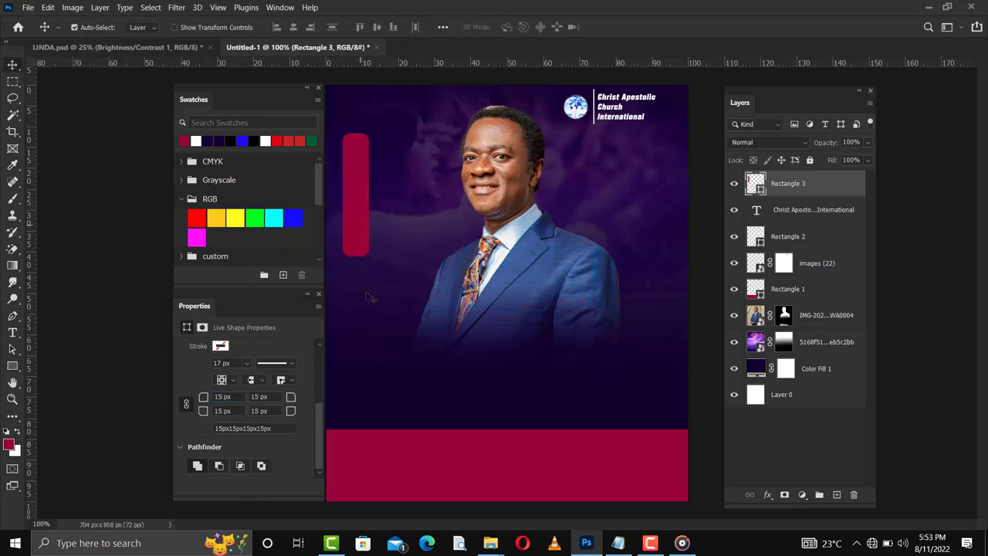
Paste the words 'Don't Miss' from the notes into a new text box beside the pastor
{"action": "left_click", "coordinate": [12, 332]}
{"action": "left_click", "coordinate": [417, 207]}
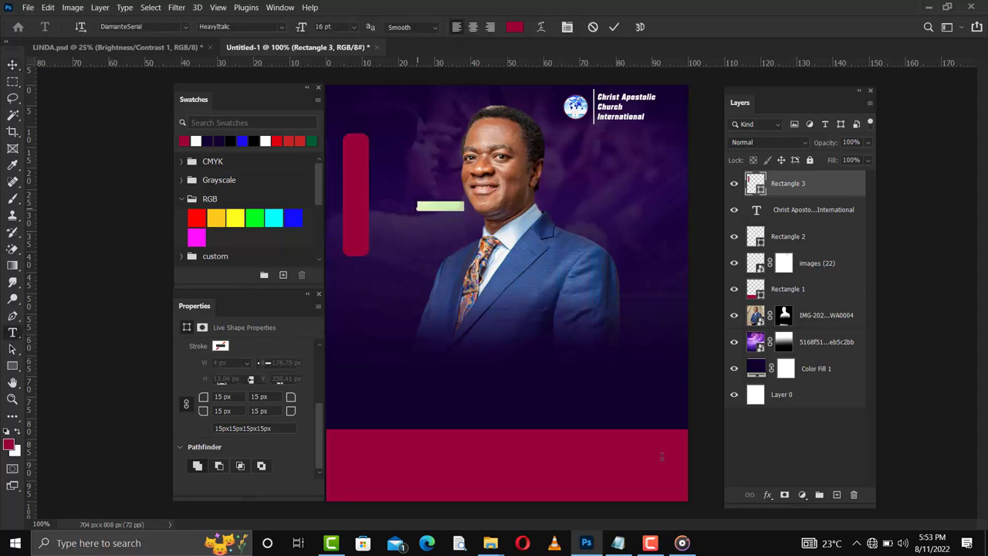
{"action": "left_click", "coordinate": [618, 543]}
{"action": "left_click_drag", "start_coordinate": [71, 90], "coordinate": [19, 90]}
{"action": "key", "text": "ctrl+c"}
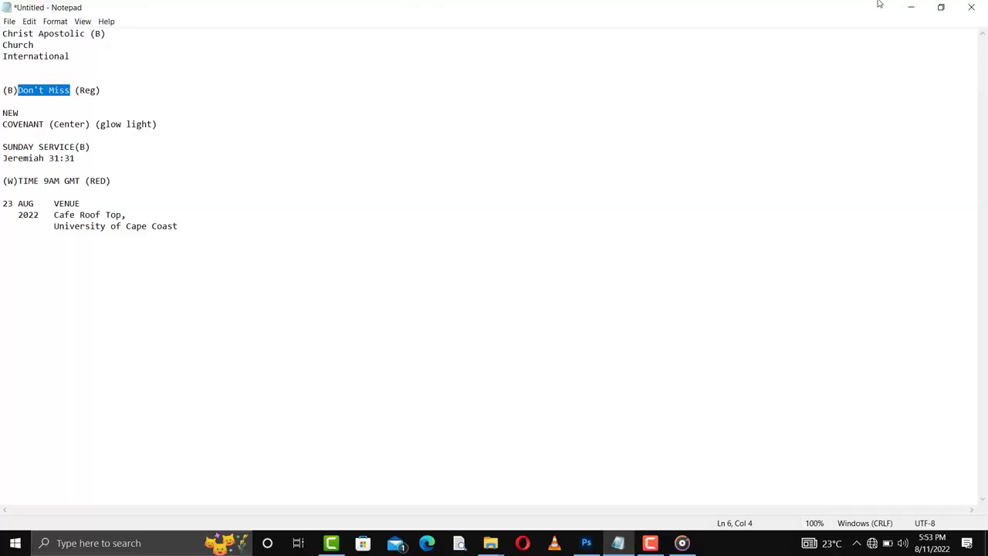
{"action": "left_click", "coordinate": [911, 7]}
{"action": "key", "text": "ctrl+v"}
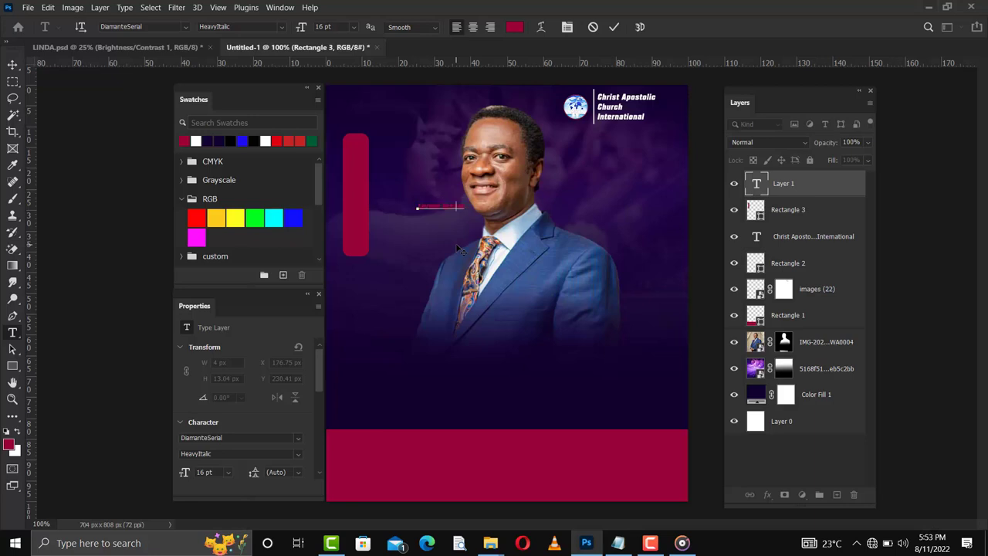
Set 'Don't Miss' to 30 pt with 180 tracking and commit it
{"action": "key", "text": "ctrl+a"}
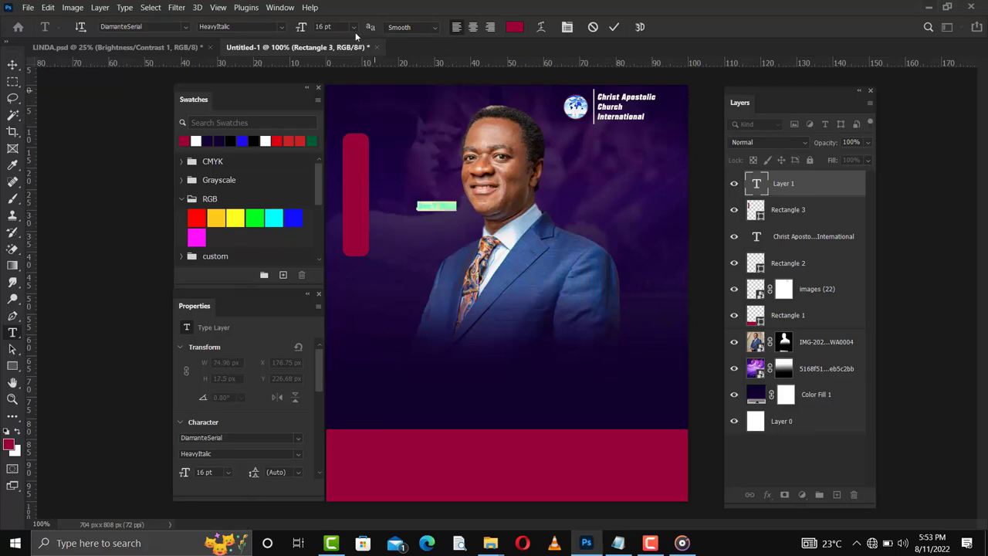
{"action": "left_click", "coordinate": [354, 30]}
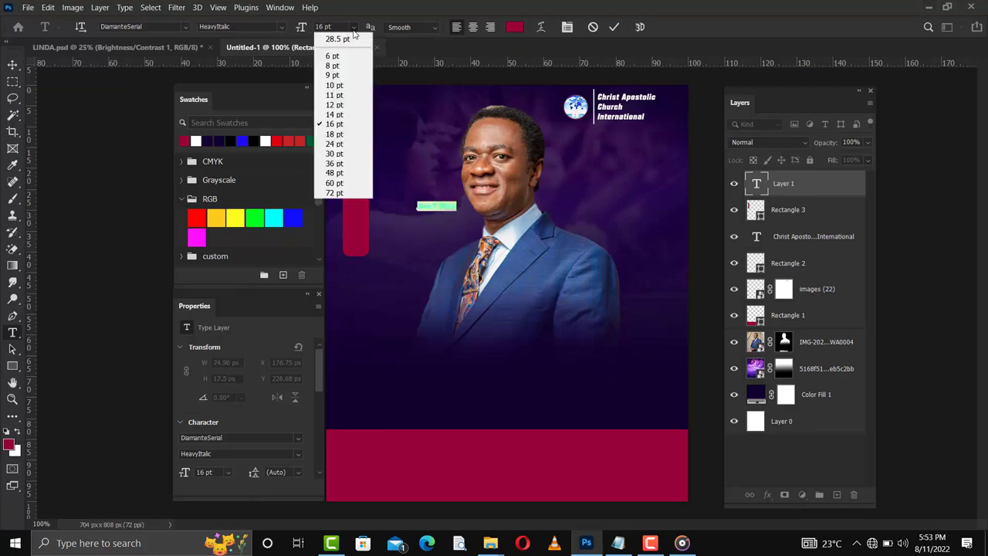
{"action": "left_click", "coordinate": [347, 155]}
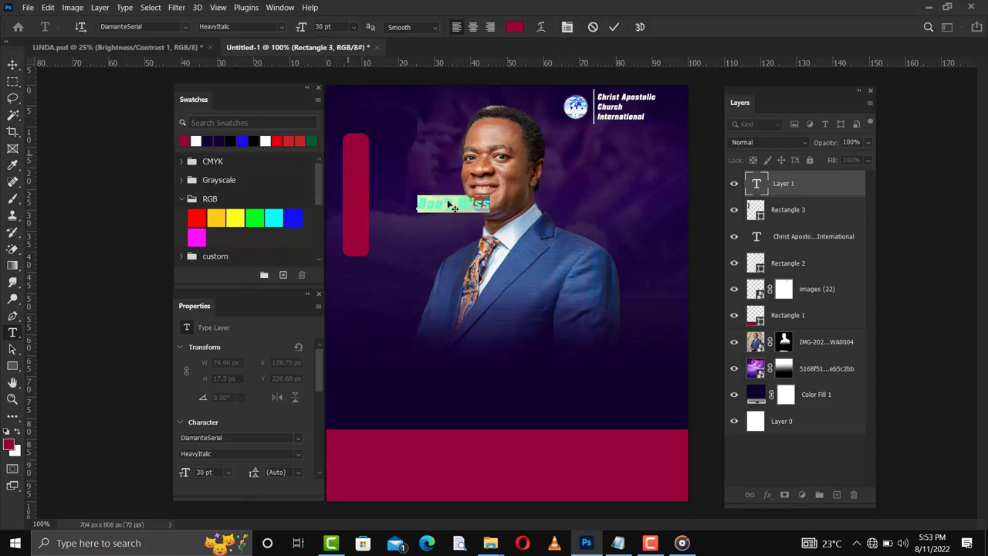
{"action": "left_click_drag", "start_coordinate": [317, 363], "coordinate": [317, 403]}
{"action": "left_click", "coordinate": [280, 7]}
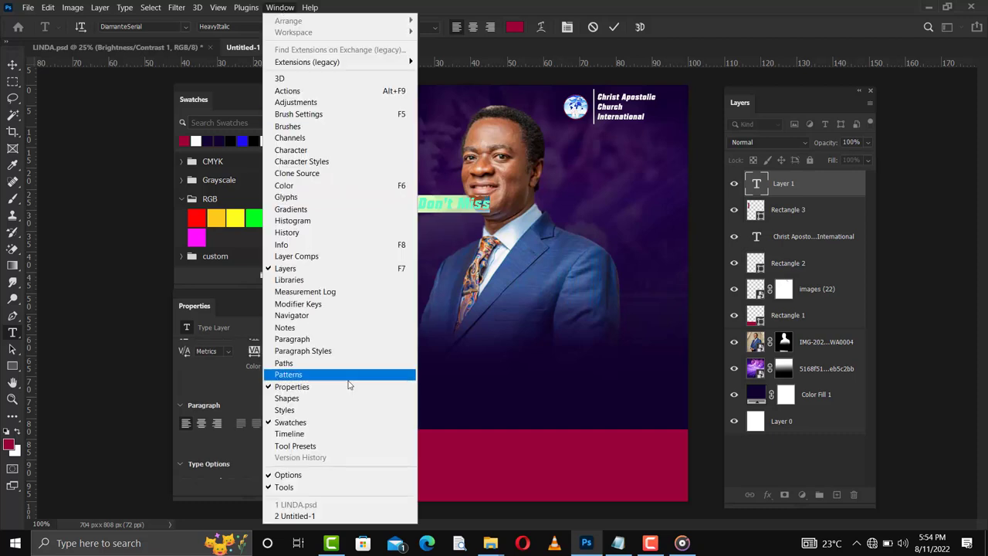
{"action": "left_click", "coordinate": [235, 385]}
{"action": "mouse_move", "coordinate": [320, 403]}
{"action": "left_mouse_down"}
{"action": "mouse_move", "coordinate": [318, 385]}
{"action": "mouse_move", "coordinate": [305, 391]}
{"action": "left_mouse_up"}
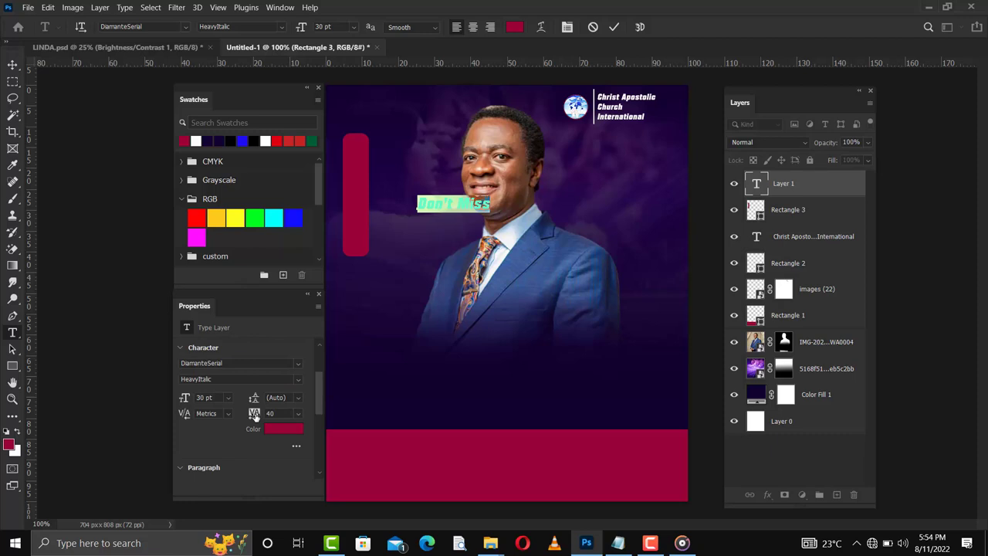
{"action": "left_click_drag", "start_coordinate": [255, 416], "coordinate": [266, 415]}
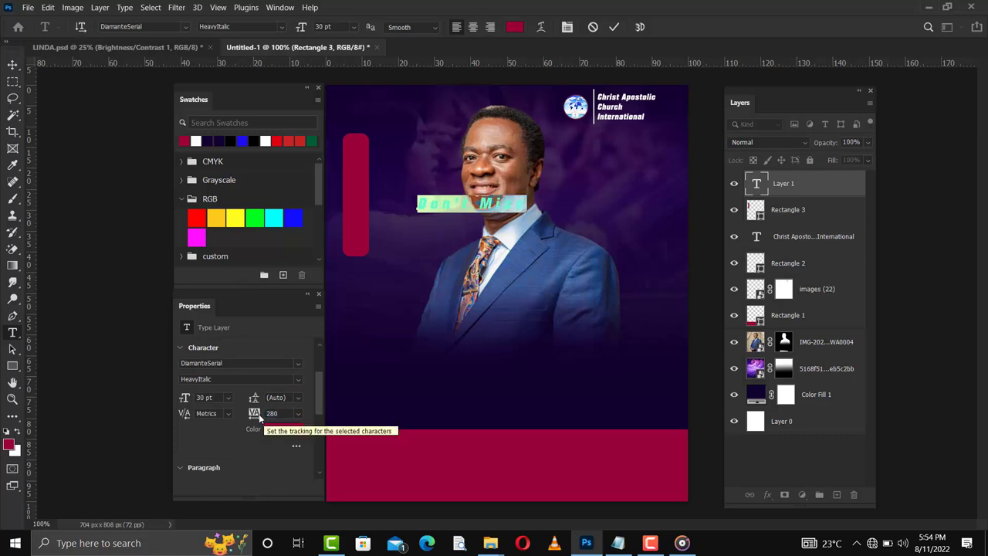
{"action": "left_click_drag", "start_coordinate": [257, 417], "coordinate": [251, 417]}
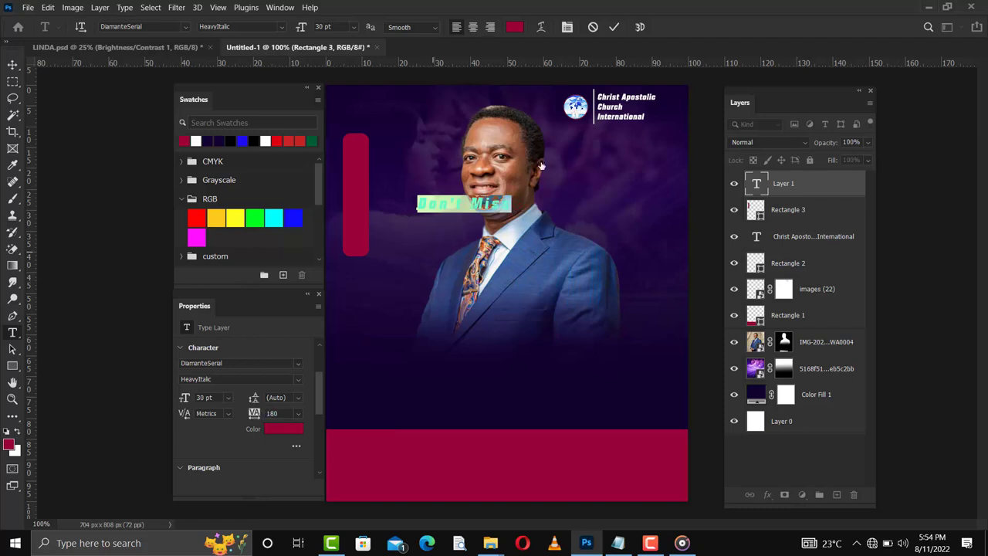
{"action": "left_click", "coordinate": [613, 27]}
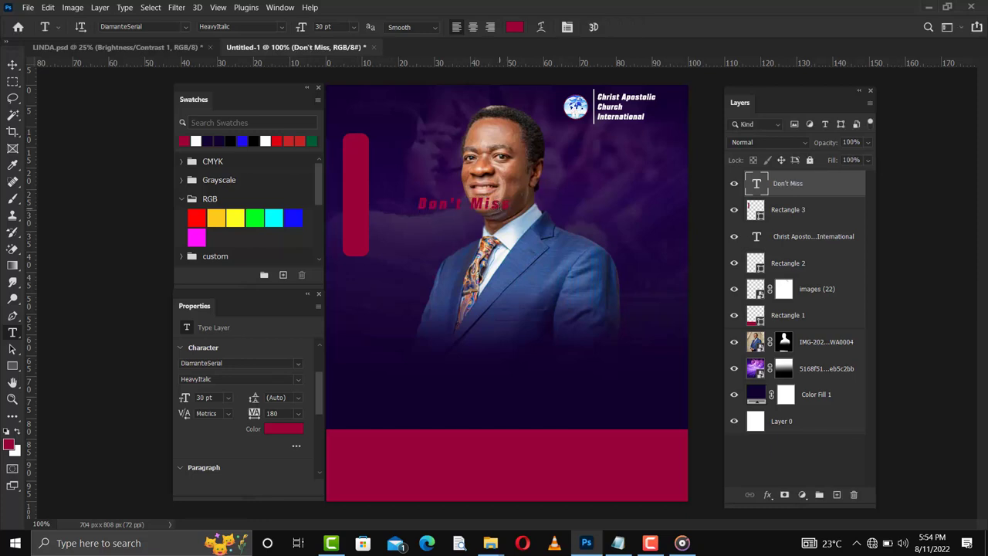
Rotate 'Don't Miss' by -90 degrees so it reads vertically upward
{"action": "key", "text": "ctrl+t"}
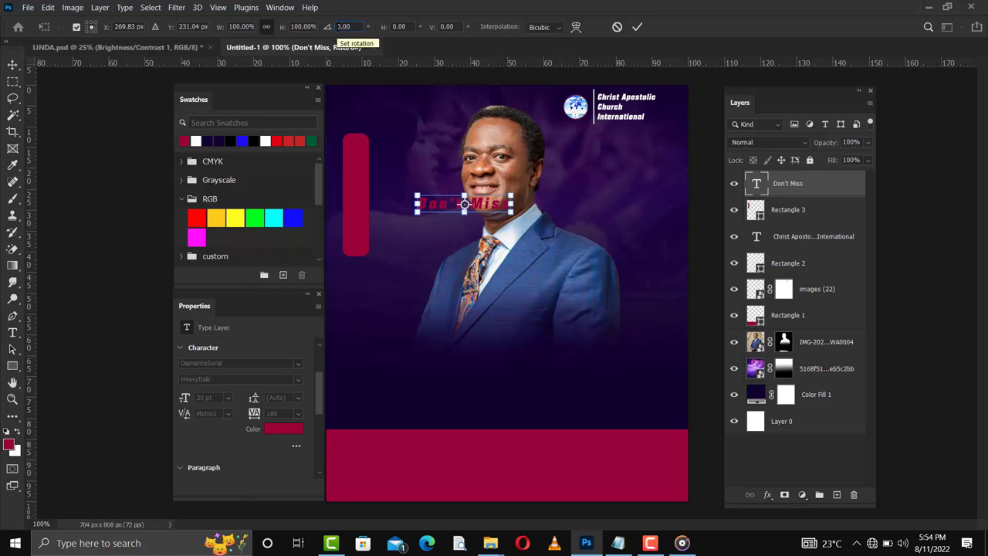
{"action": "type", "text": "90"}
{"action": "key", "text": "Return"}
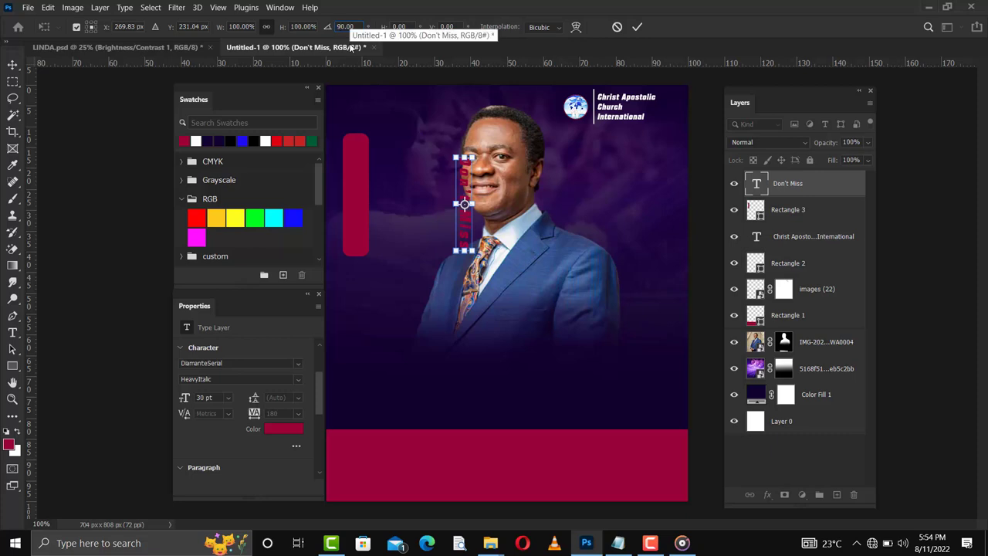
{"action": "type", "text": "-"}
{"action": "key", "text": "Return"}
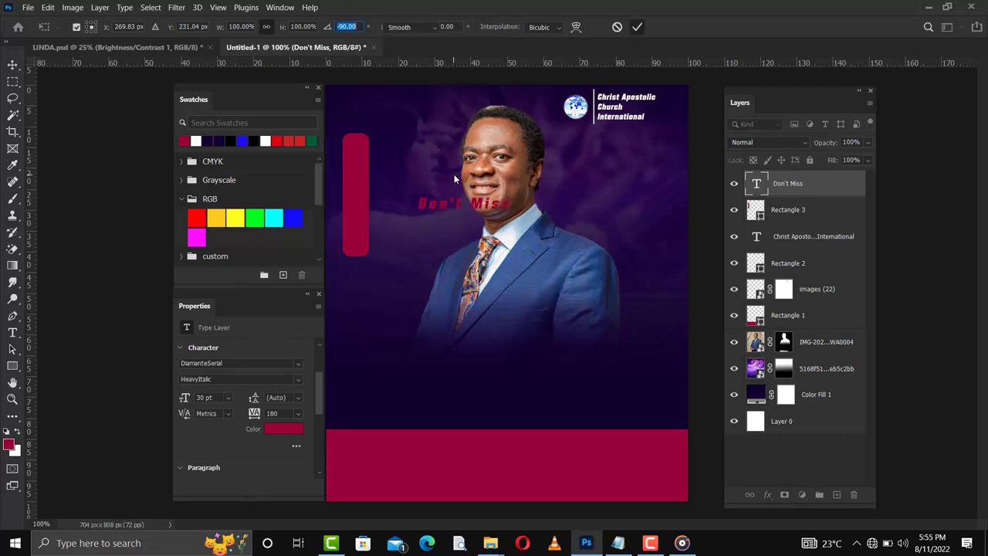
{"action": "key", "text": "Return"}
{"action": "key", "text": "Return"}
Move the vertical 'Don't Miss' into the crimson bar and recolour it orange
{"action": "left_click_drag", "start_coordinate": [465, 199], "coordinate": [357, 189]}
{"action": "key", "text": "alt+BackSpace"}
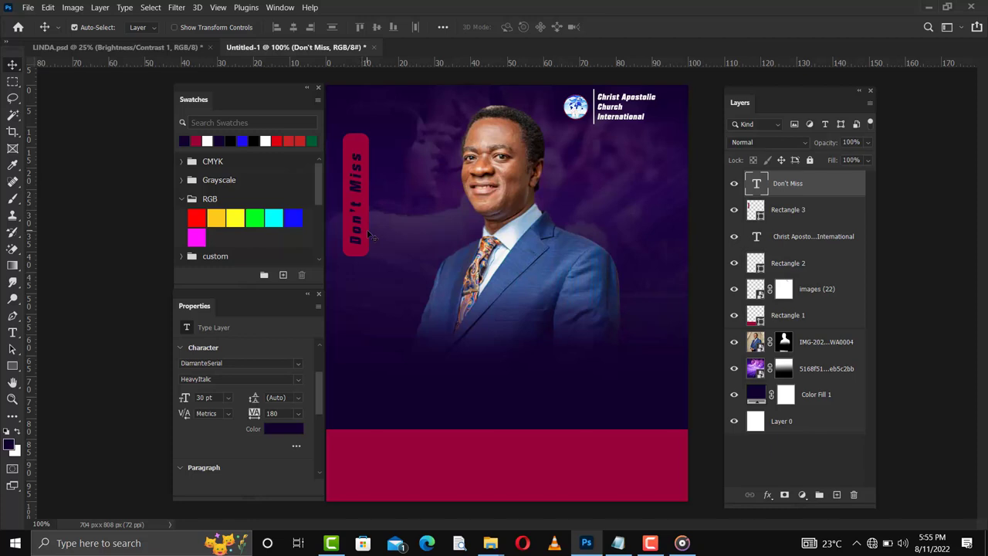
{"action": "left_click", "coordinate": [219, 218]}
{"action": "key", "text": "alt+BackSpace"}
{"action": "key", "text": "Up"}
{"action": "key", "text": "Up"}
{"action": "key", "text": "Up"}
{"action": "key", "text": "Up"}
{"action": "key", "text": "Up"}
{"action": "key", "text": "Up"}
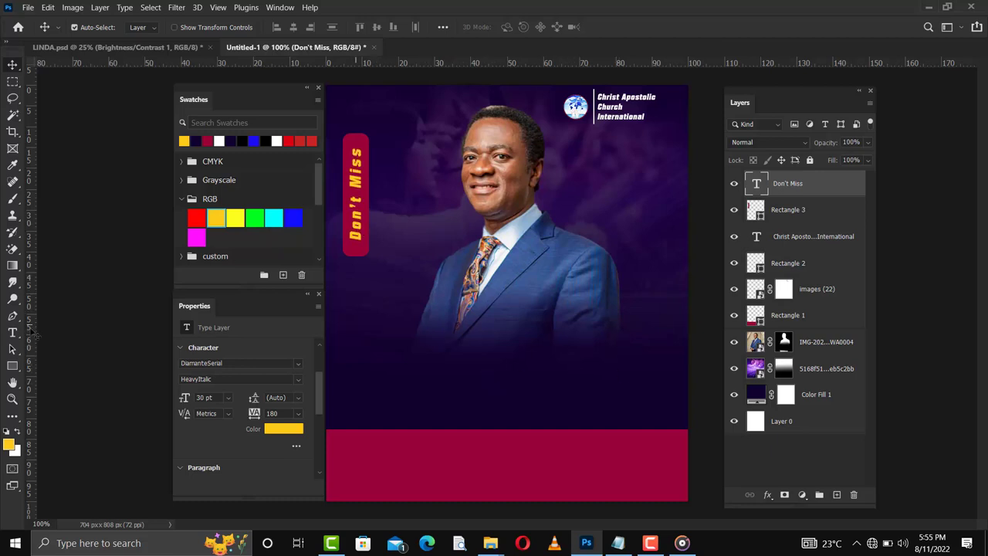
{"action": "left_click", "coordinate": [12, 332]}
{"action": "left_click", "coordinate": [83, 333]}
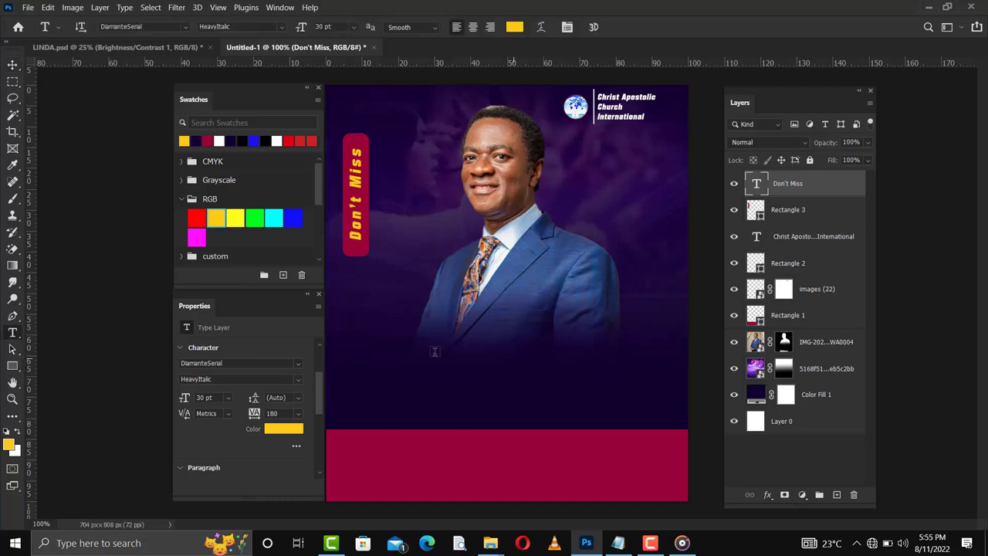
Copy 'NEW COVENANT' from the notes and paste it into a text box below the portrait
{"action": "left_click", "coordinate": [426, 368]}
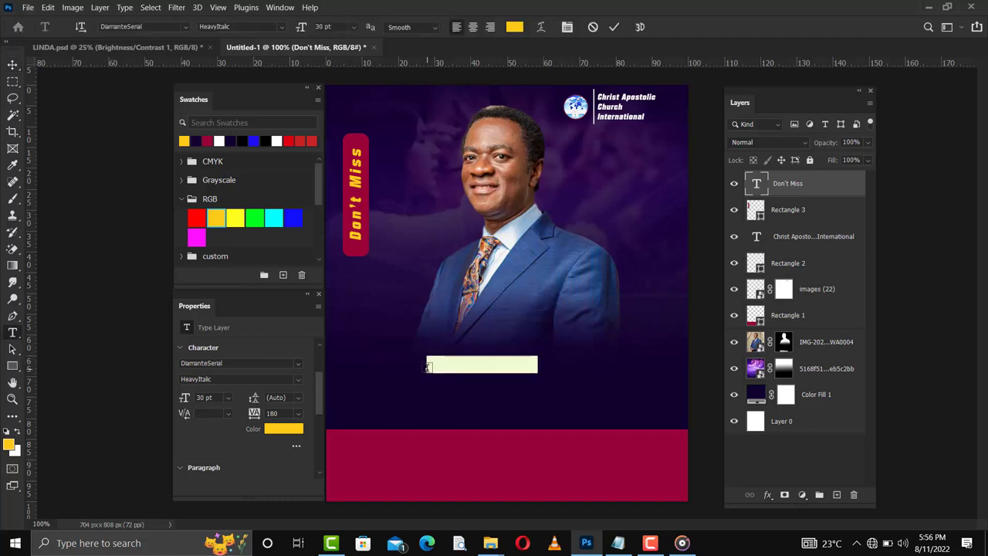
{"action": "left_click", "coordinate": [618, 543]}
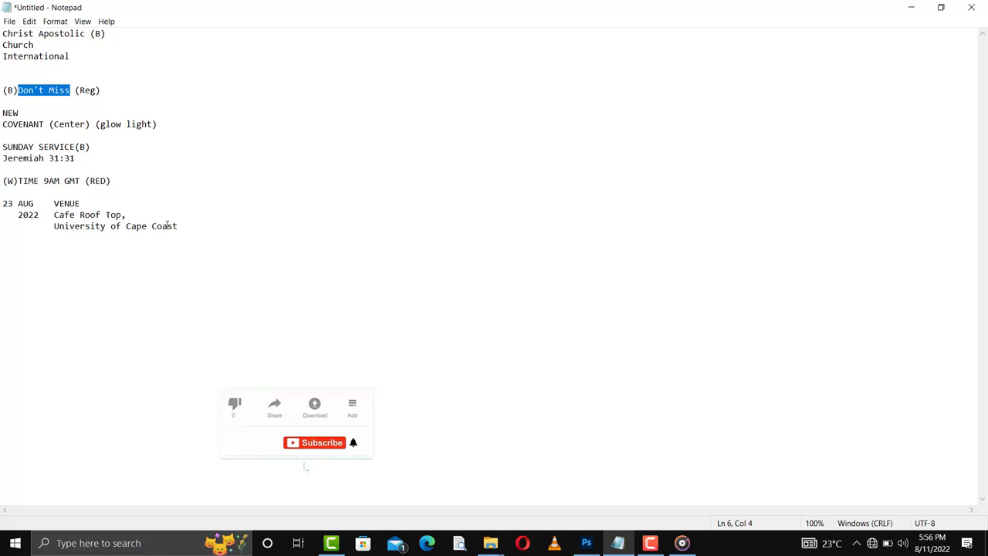
{"action": "left_click_drag", "start_coordinate": [2, 113], "coordinate": [44, 124]}
{"action": "key", "text": "ctrl+c"}
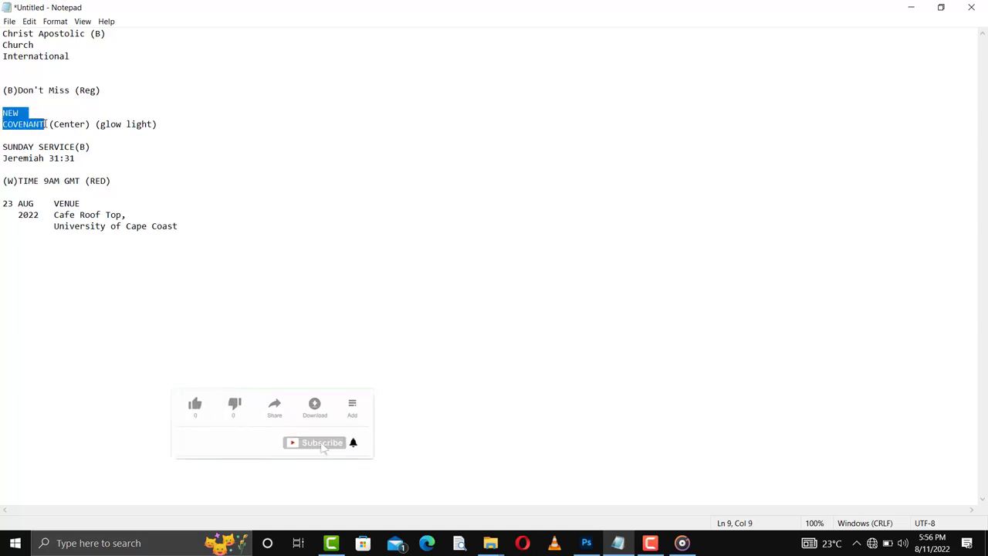
{"action": "left_click", "coordinate": [911, 8]}
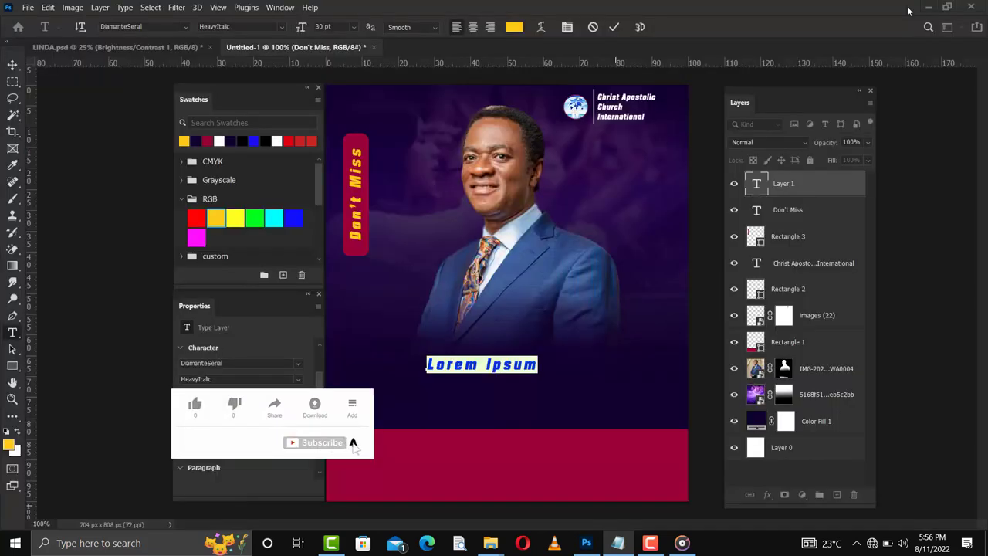
{"action": "left_click", "coordinate": [427, 360]}
{"action": "left_click", "coordinate": [427, 359]}
{"action": "key", "text": "ctrl+a"}
{"action": "type", "text": "Don't Miss"}
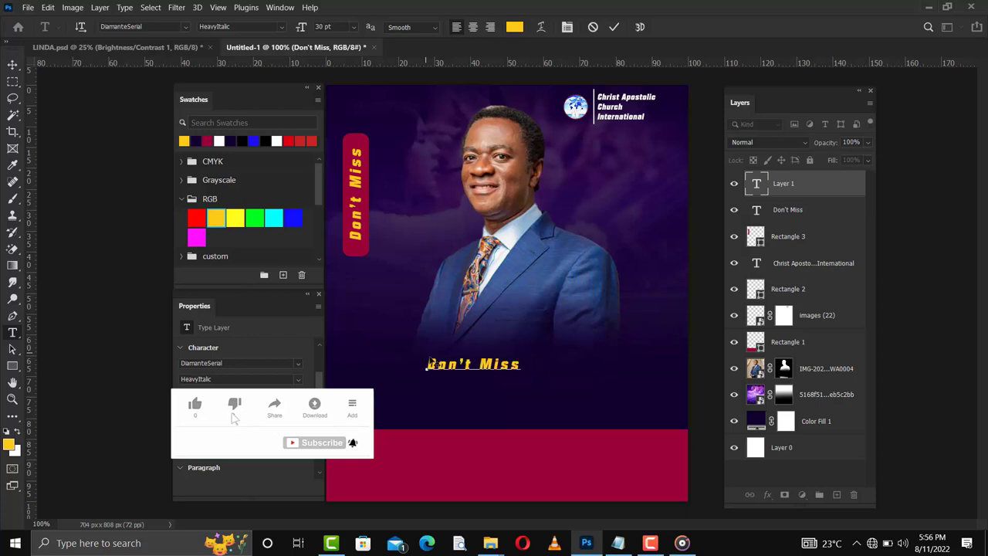
Replace the duplicated 'Don't Miss' text with the two-line 'NEW COVENANT' and select it all
{"action": "left_click", "coordinate": [618, 543]}
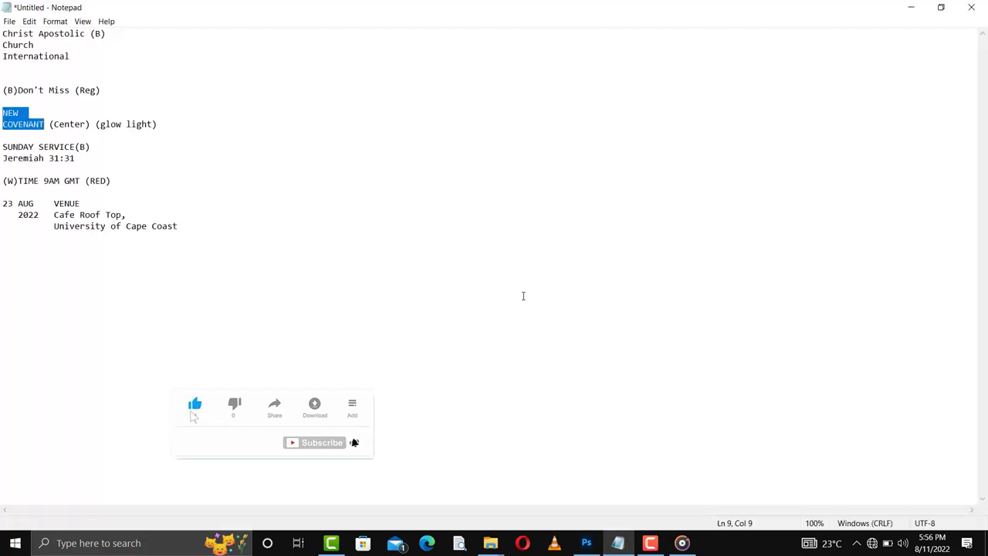
{"action": "left_click", "coordinate": [905, 8]}
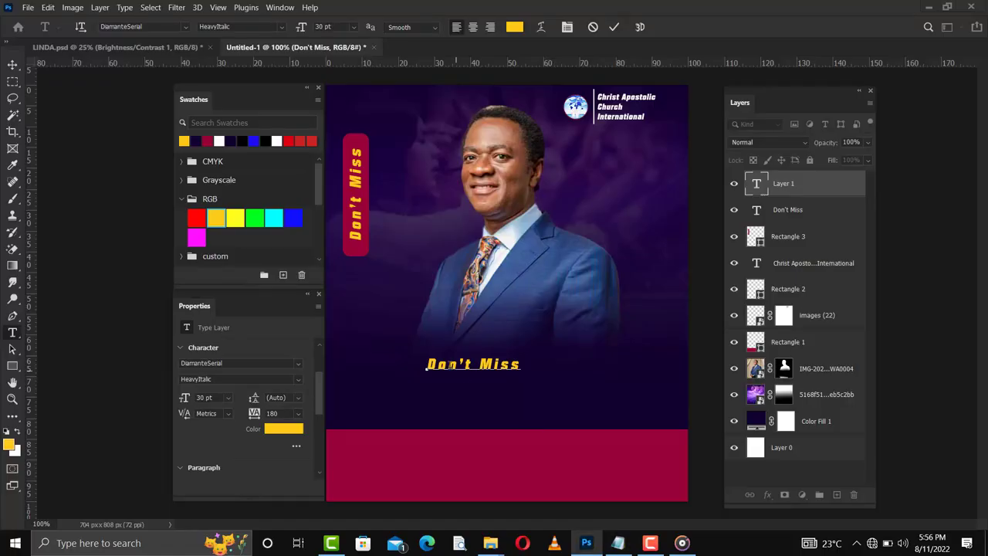
{"action": "triple_click", "coordinate": [448, 364]}
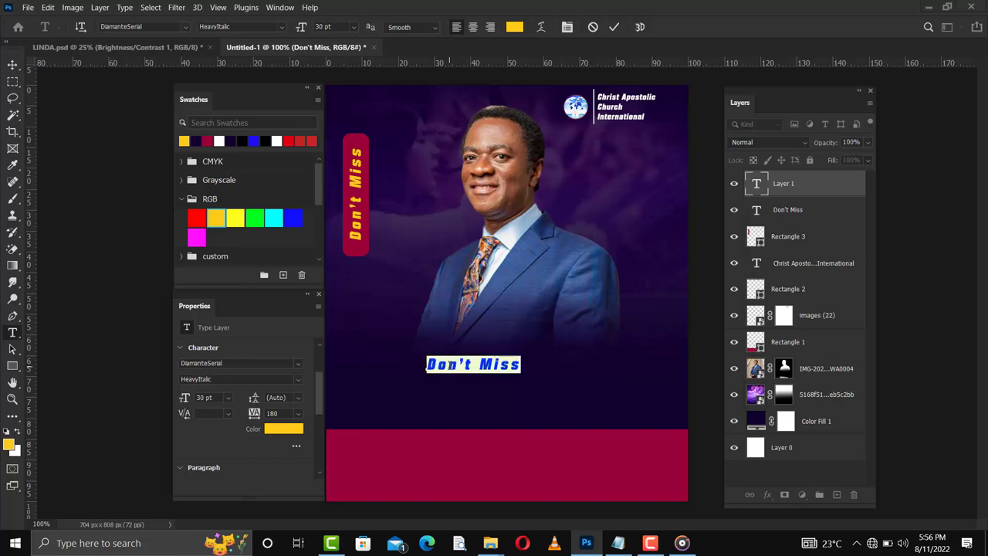
{"action": "left_click", "coordinate": [511, 383]}
{"action": "key", "text": "ctrl+v"}
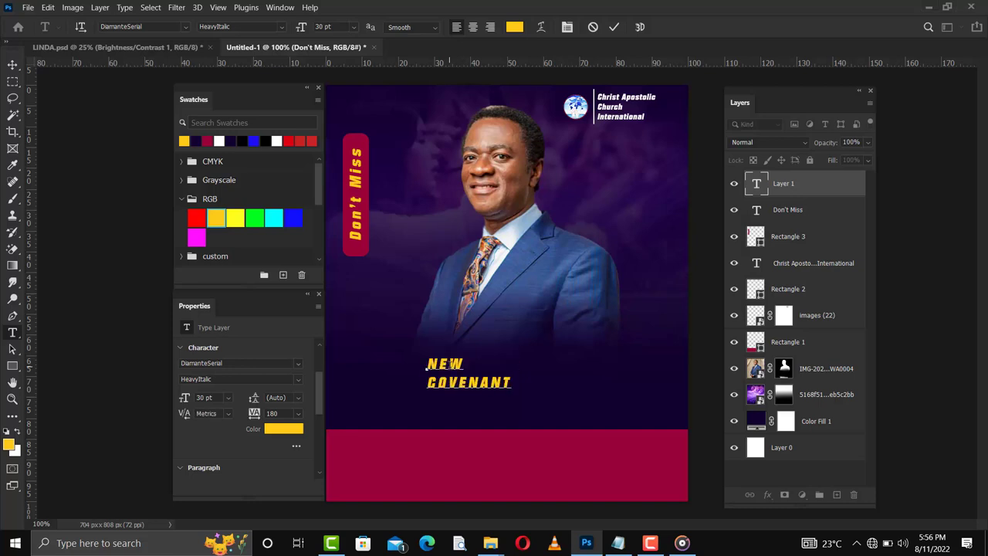
{"action": "key", "text": "ctrl+a"}
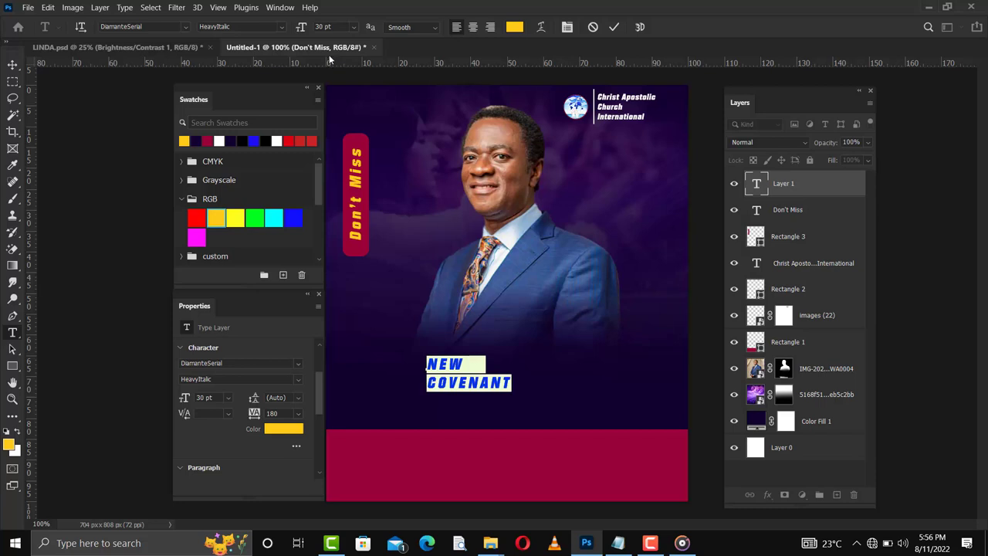
Set the headline in BengasiBold, centre-aligned, at 60 pt
{"action": "left_click", "coordinate": [186, 27]}
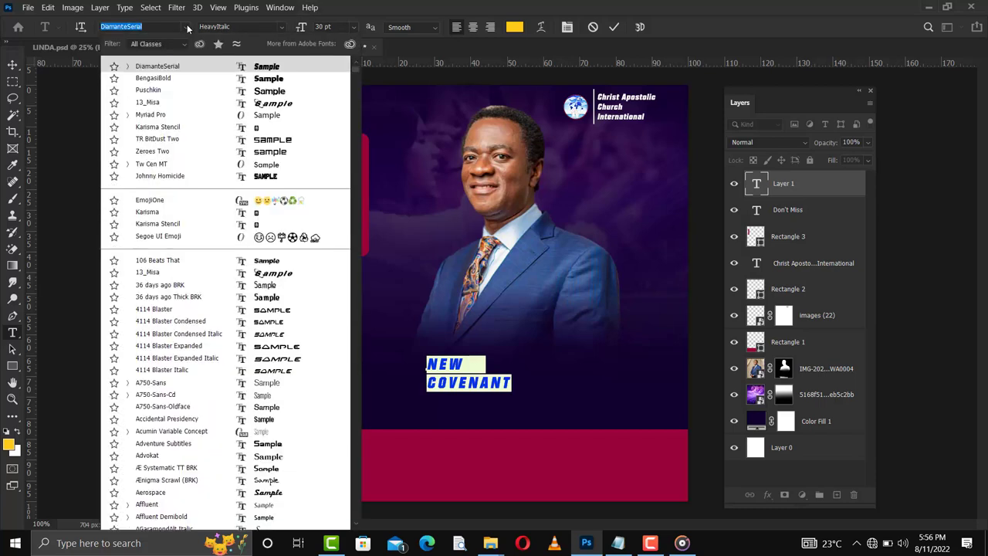
{"action": "left_click", "coordinate": [278, 80]}
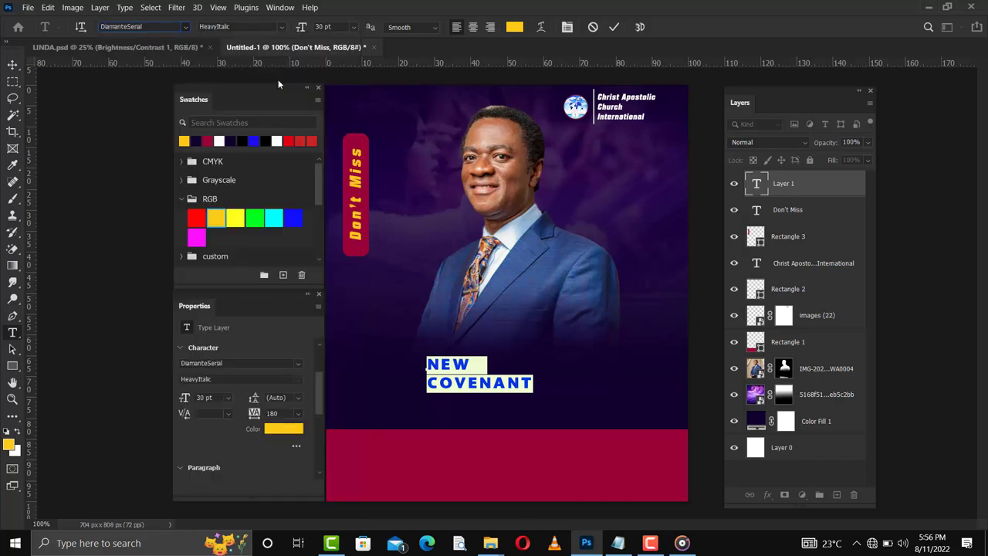
{"action": "left_click", "coordinate": [473, 27]}
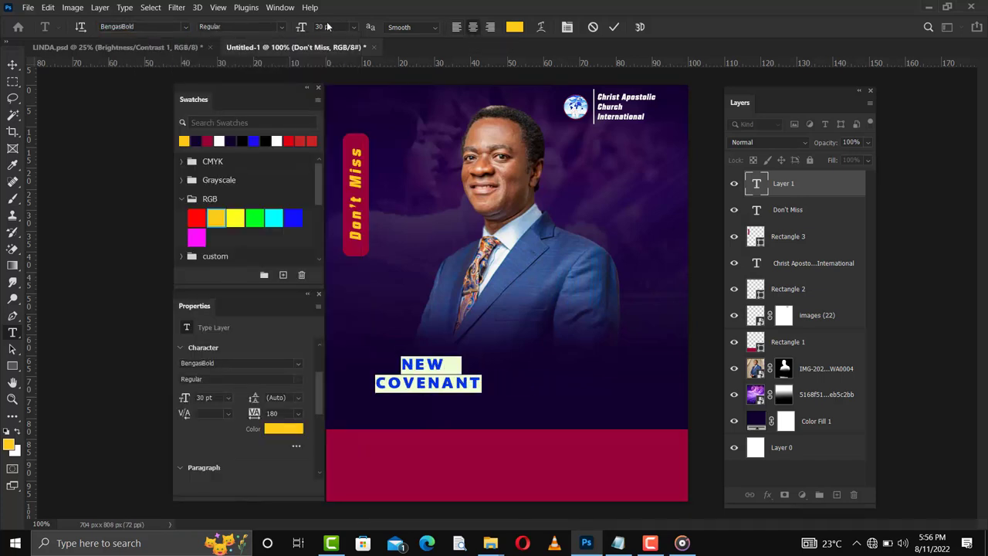
{"action": "left_click", "coordinate": [354, 27]}
{"action": "left_click", "coordinate": [342, 182]}
Give the headline 0 tracking and -80 kerning between N and E
{"action": "left_click", "coordinate": [258, 415]}
{"action": "type", "text": "0"}
{"action": "key", "text": "Return"}
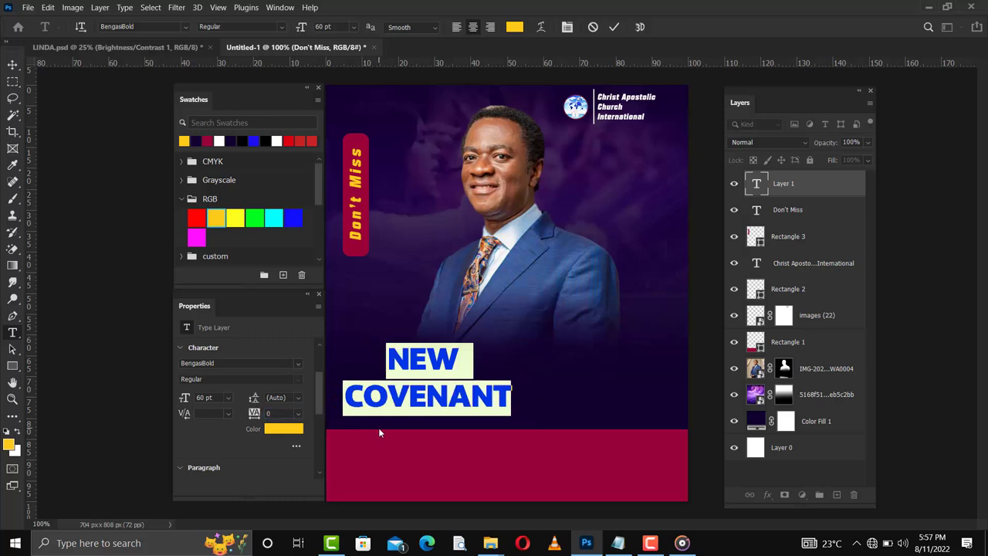
{"action": "left_click", "coordinate": [409, 360]}
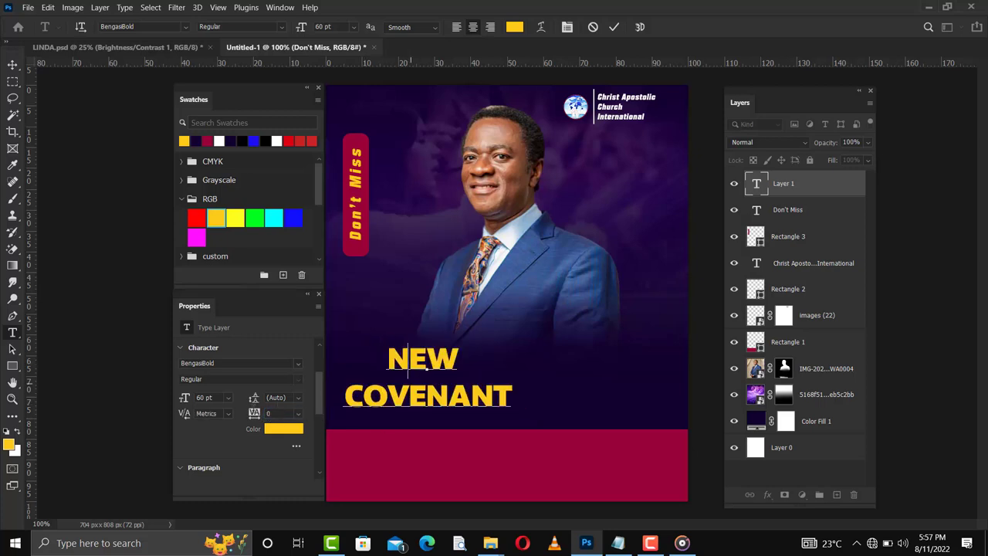
{"action": "left_click_drag", "start_coordinate": [185, 416], "coordinate": [187, 418]}
{"action": "type", "text": "-30"}
{"action": "type", "text": "-70"}
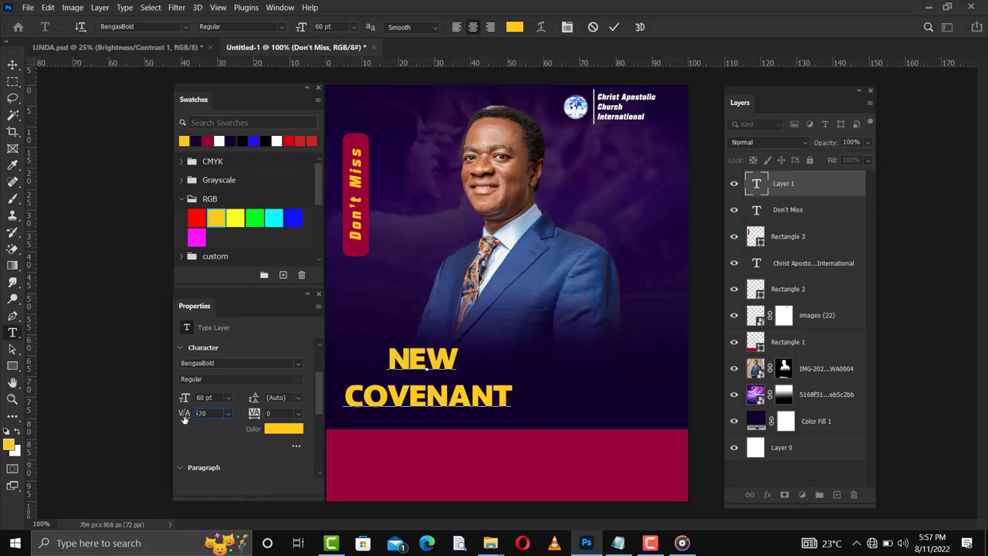
{"action": "key", "text": "Down"}
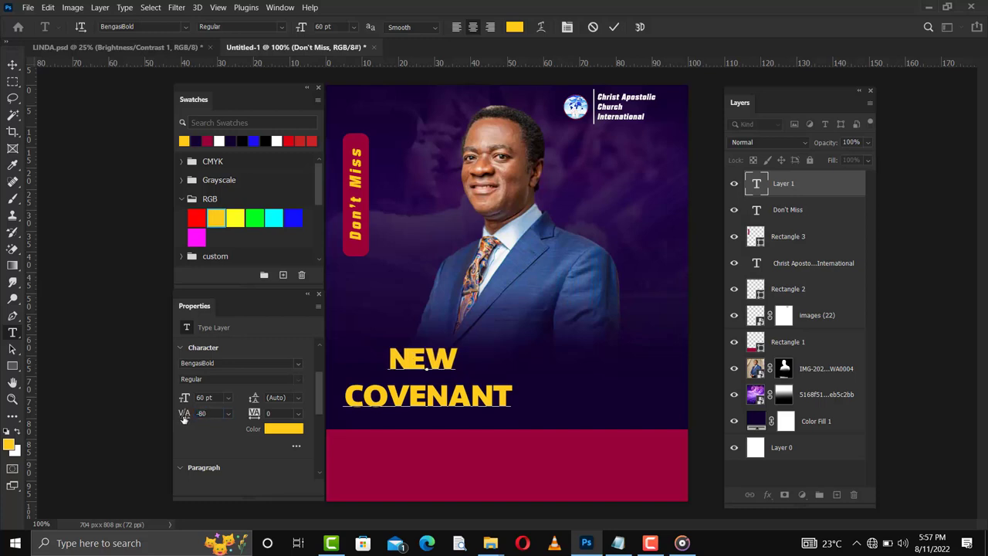
Make the headline white and tighten its leading to 54 pt so COVENANT sits closer to NEW
{"action": "key", "text": "ctrl+a"}
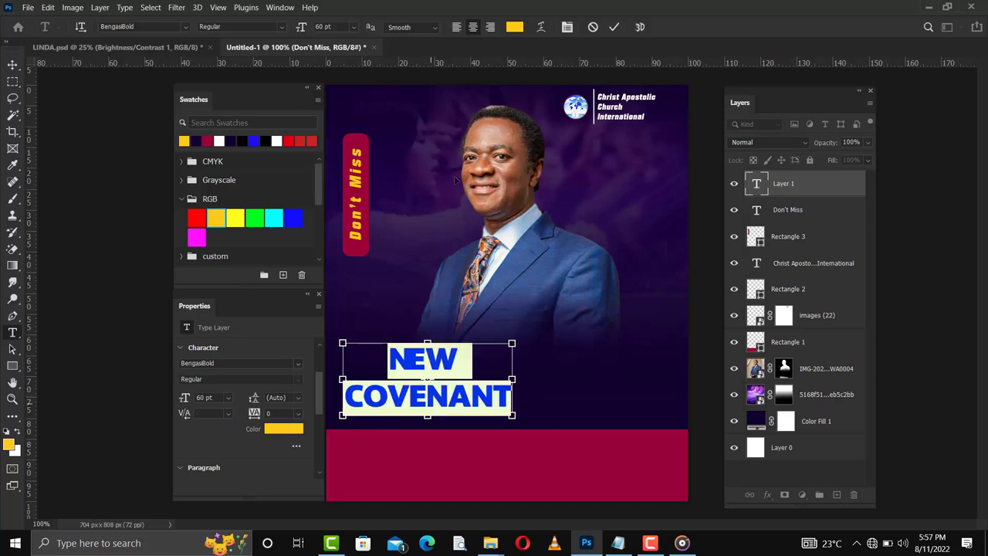
{"action": "left_click", "coordinate": [219, 141]}
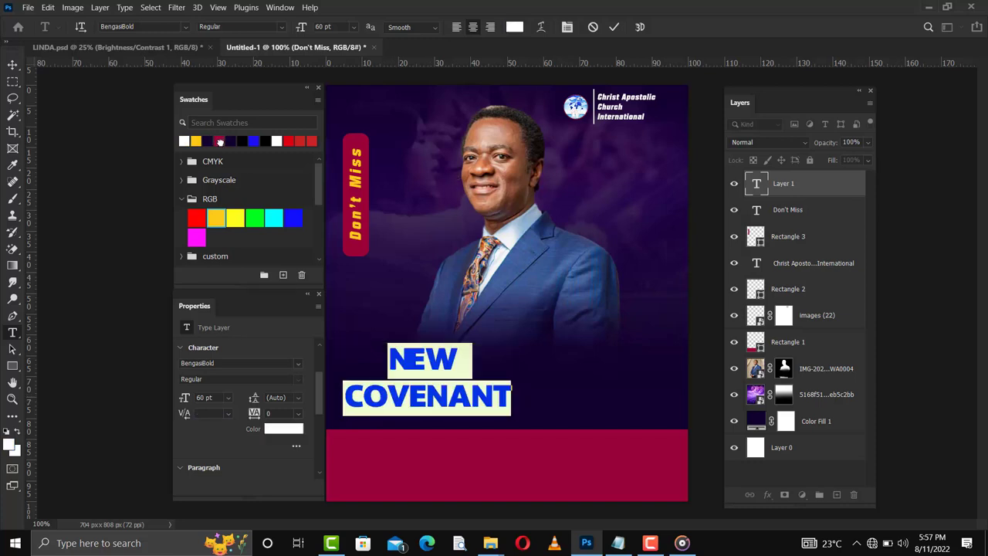
{"action": "left_click", "coordinate": [615, 27]}
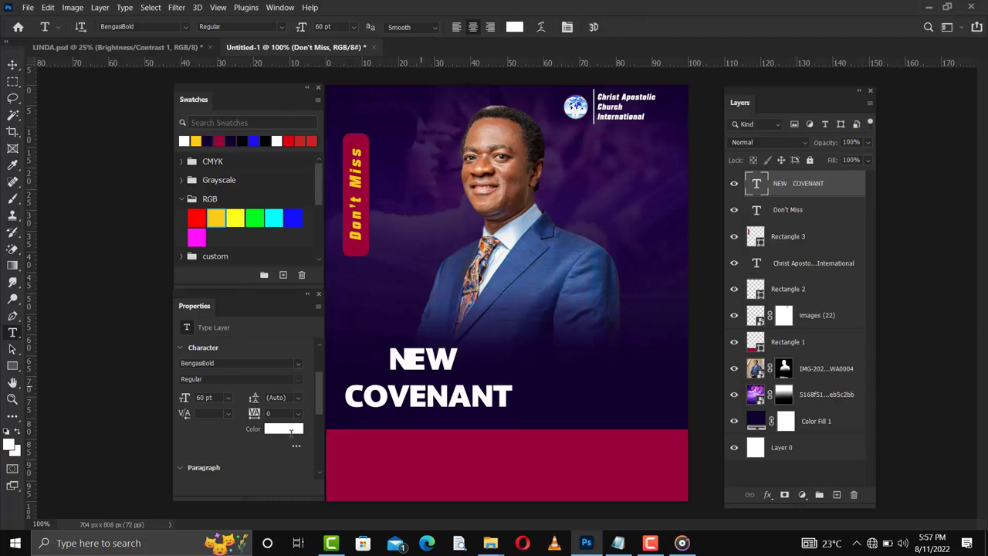
{"action": "left_click_drag", "start_coordinate": [254, 400], "coordinate": [247, 400]}
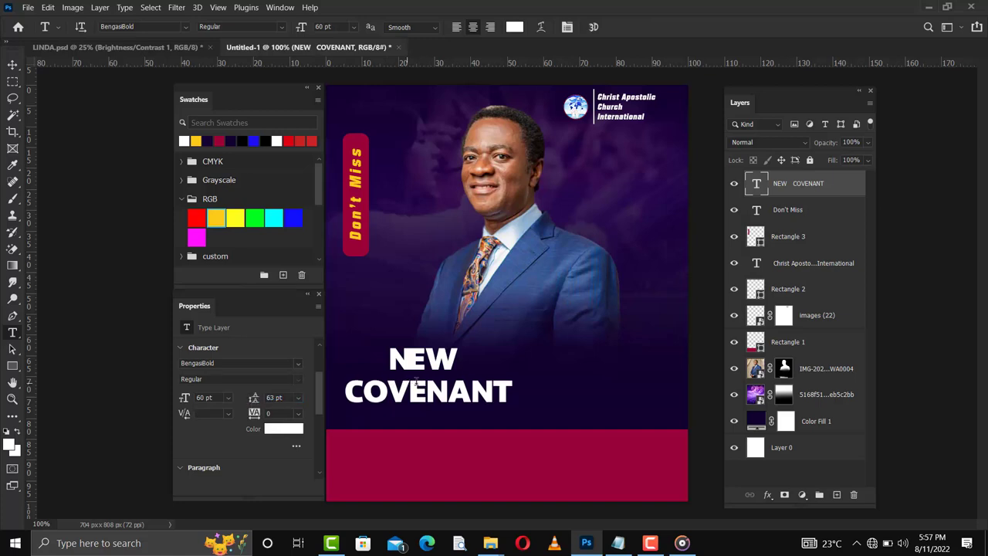
{"action": "double_click", "coordinate": [416, 383]}
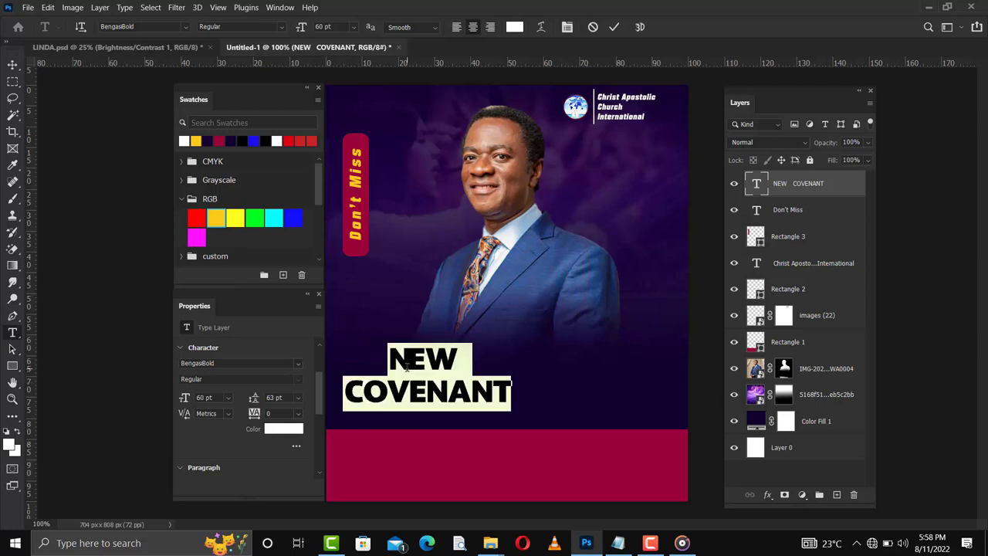
{"action": "left_click", "coordinate": [407, 361]}
{"action": "left_click_drag", "start_coordinate": [255, 403], "coordinate": [250, 402]}
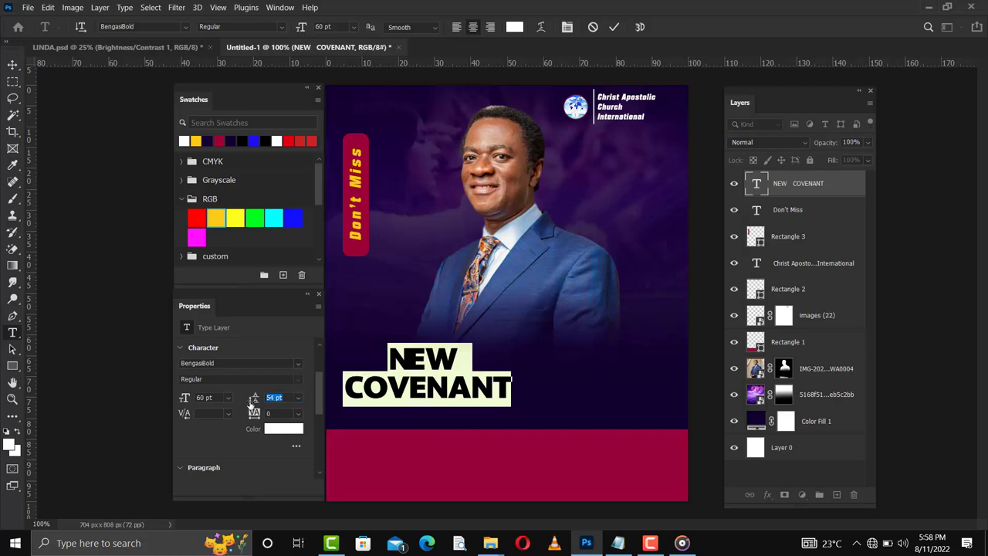
{"action": "left_click", "coordinate": [617, 28]}
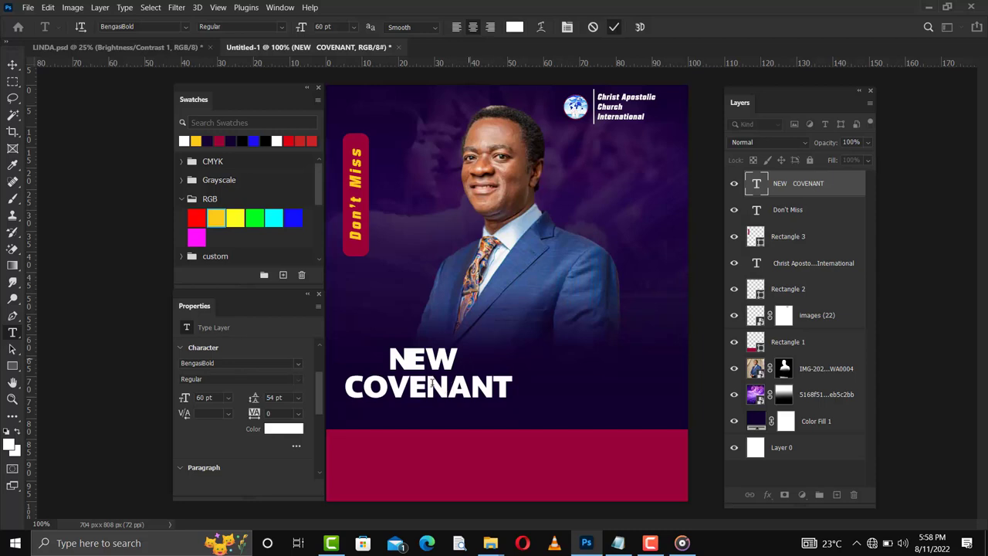
Centre the headline on the page and enlarge it to about 120%
{"action": "key", "text": "v"}
{"action": "left_click_drag", "start_coordinate": [438, 366], "coordinate": [500, 349]}
{"action": "key", "text": "ctrl+t"}
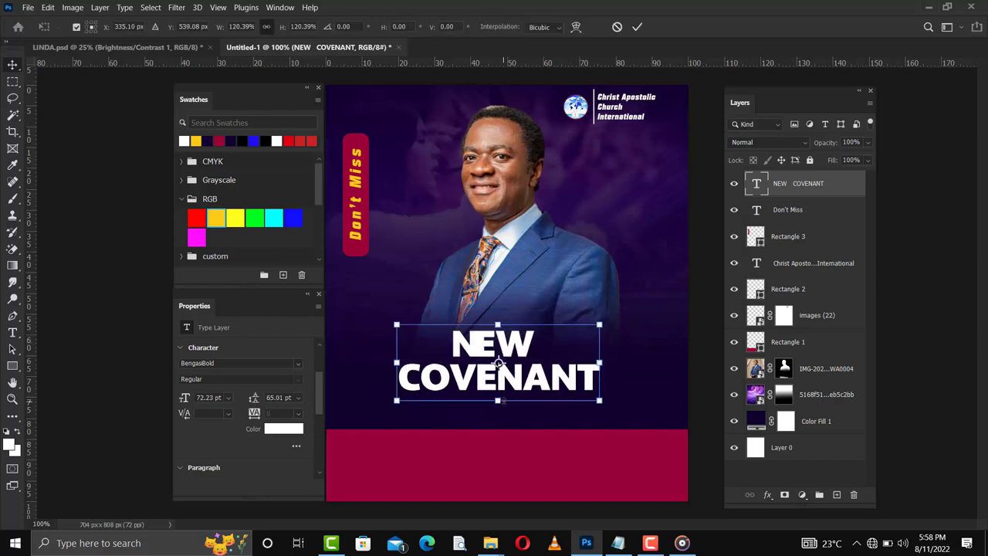
{"action": "key", "text": "Return"}
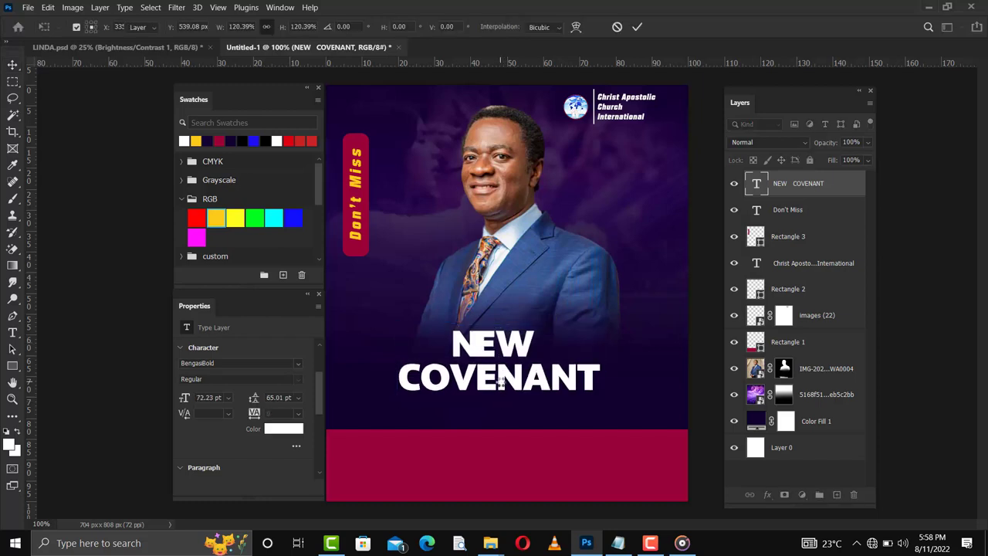
{"action": "left_click_drag", "start_coordinate": [433, 377], "coordinate": [429, 374]}
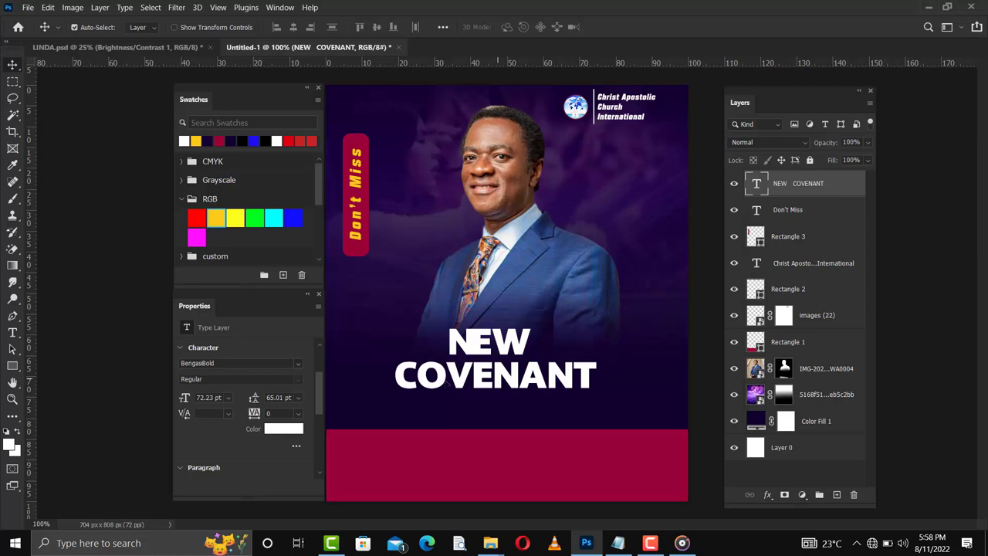
{"action": "left_click_drag", "start_coordinate": [318, 386], "coordinate": [318, 394]}
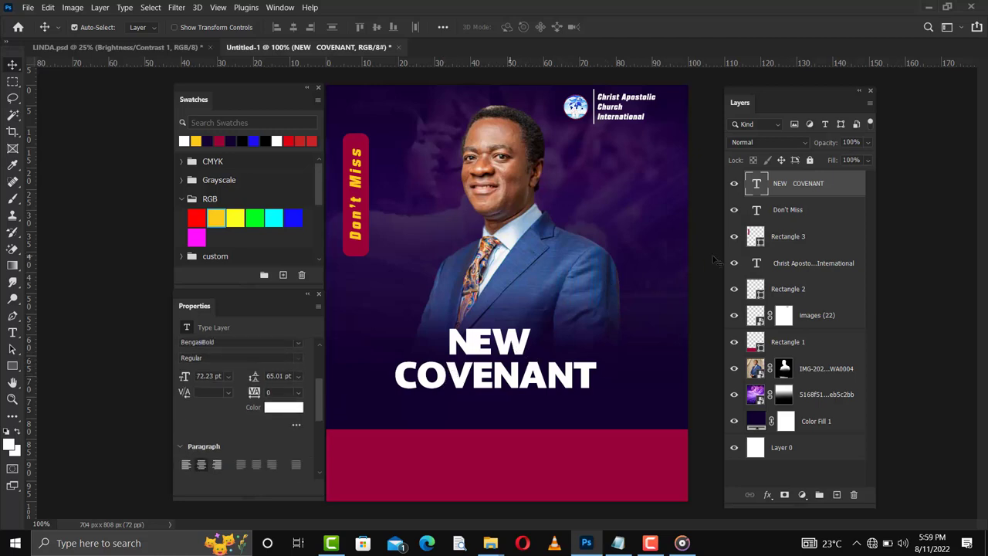
Open the Layer Style blending options for the NEW COVENANT headline layer
{"action": "right_click", "coordinate": [792, 193]}
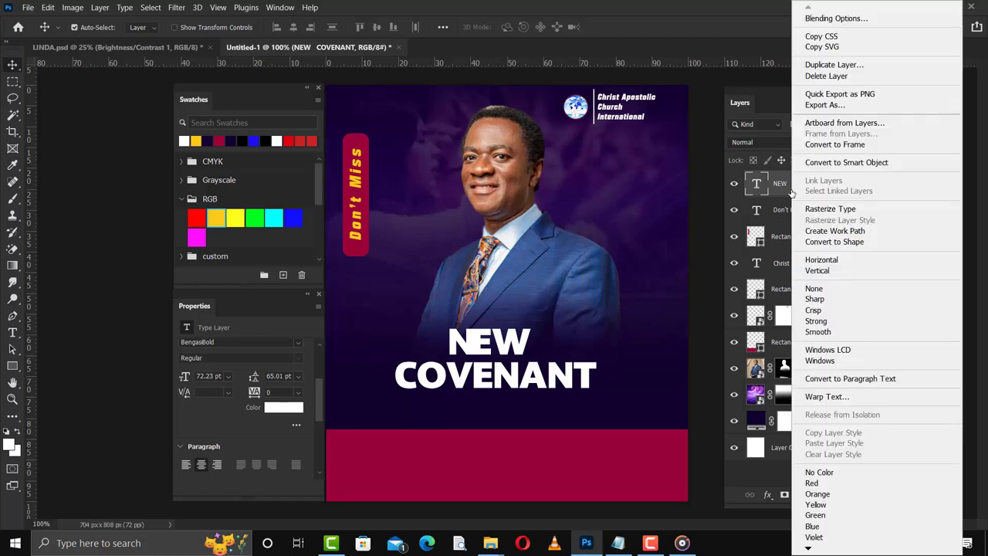
{"action": "left_click", "coordinate": [858, 474]}
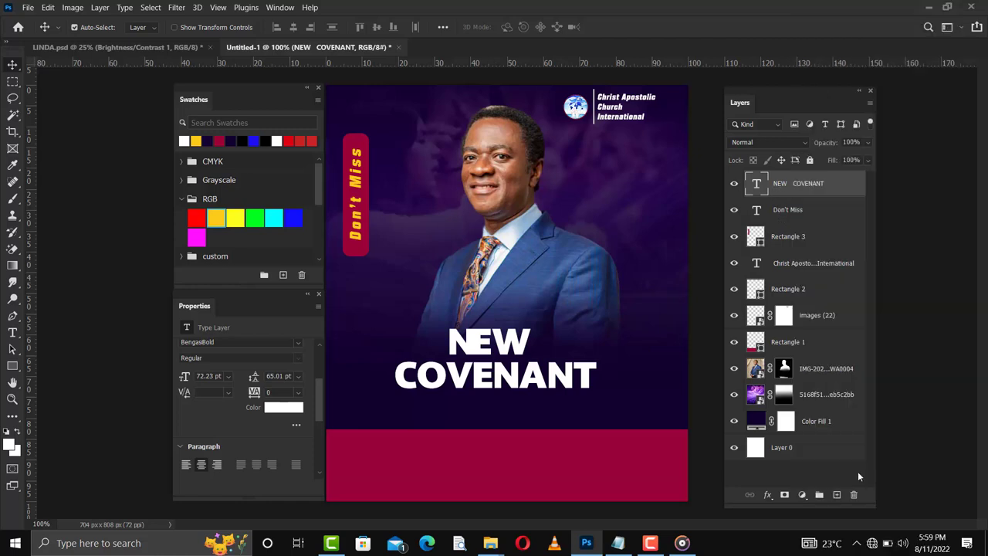
{"action": "left_click", "coordinate": [770, 497]}
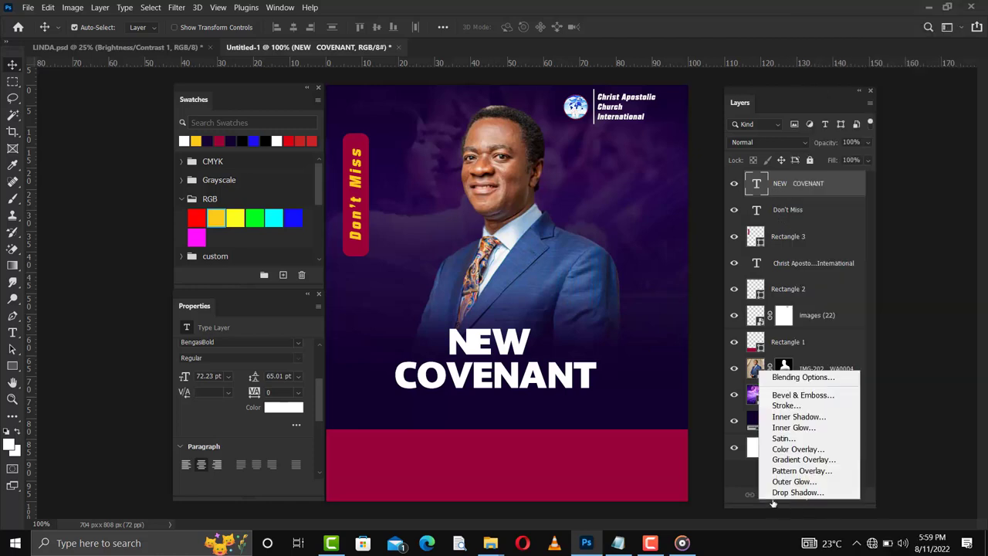
{"action": "left_click", "coordinate": [792, 378]}
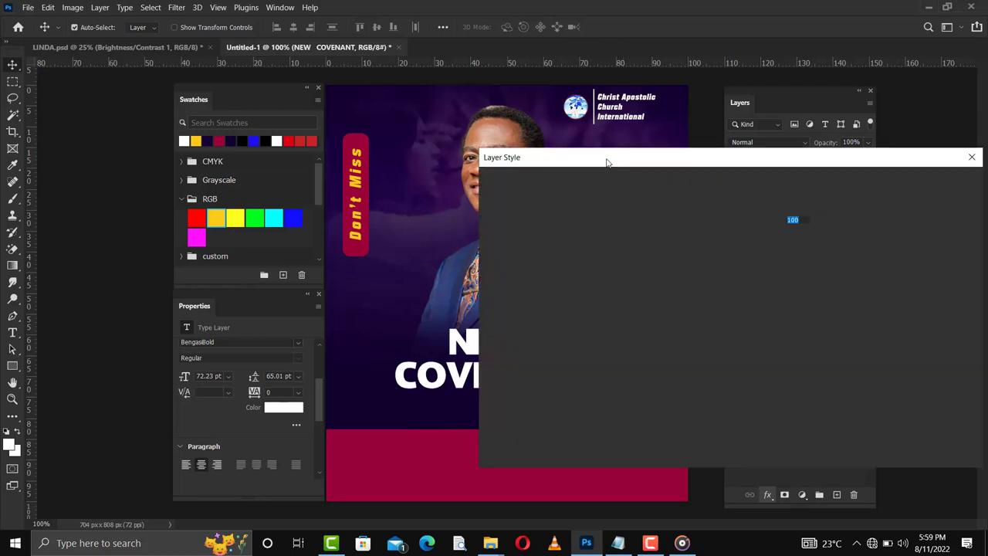
{"action": "left_click_drag", "start_coordinate": [761, 172], "coordinate": [761, 172]}
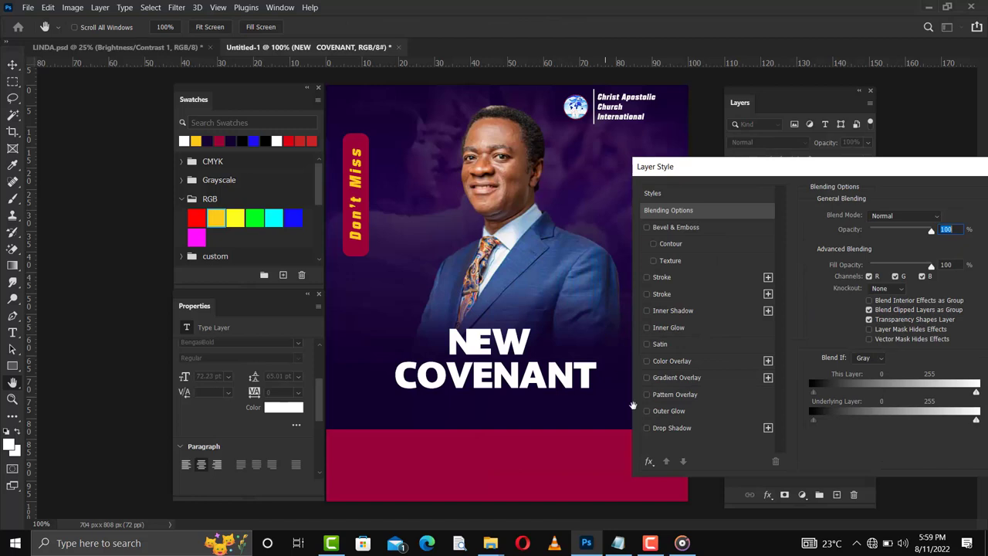
Add a Drop Shadow to the headline, pulling it closer and lowering its opacity to 40%
{"action": "left_click", "coordinate": [649, 430]}
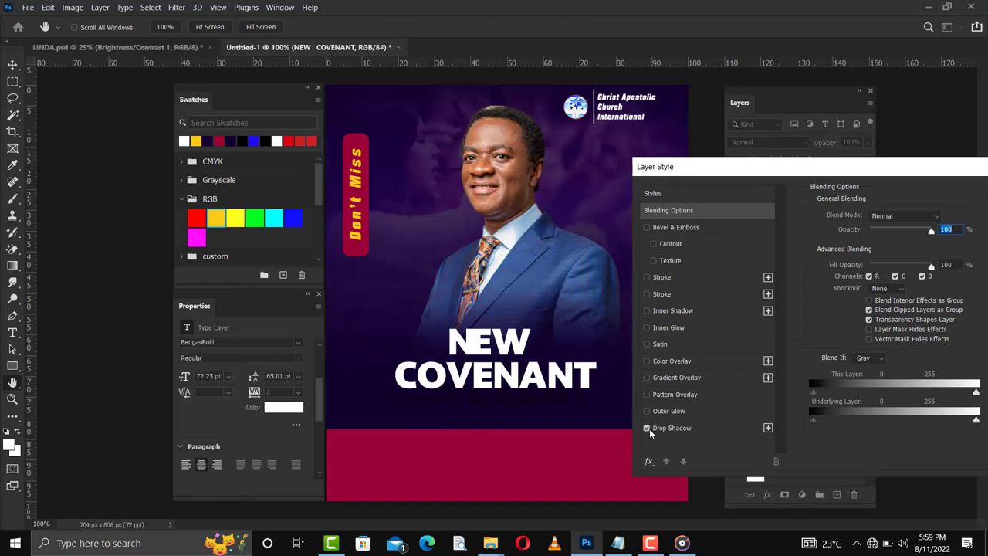
{"action": "left_click", "coordinate": [658, 431]}
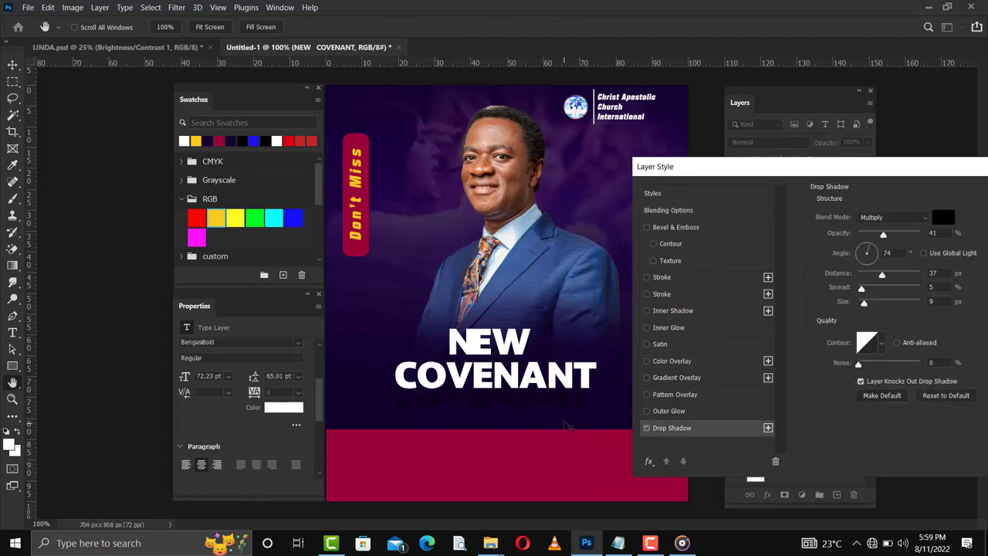
{"action": "left_click_drag", "start_coordinate": [567, 418], "coordinate": [567, 415]}
{"action": "left_click_drag", "start_coordinate": [883, 234], "coordinate": [866, 236]}
{"action": "left_click_drag", "start_coordinate": [565, 410], "coordinate": [566, 418]}
{"action": "key", "text": "ctrl+z"}
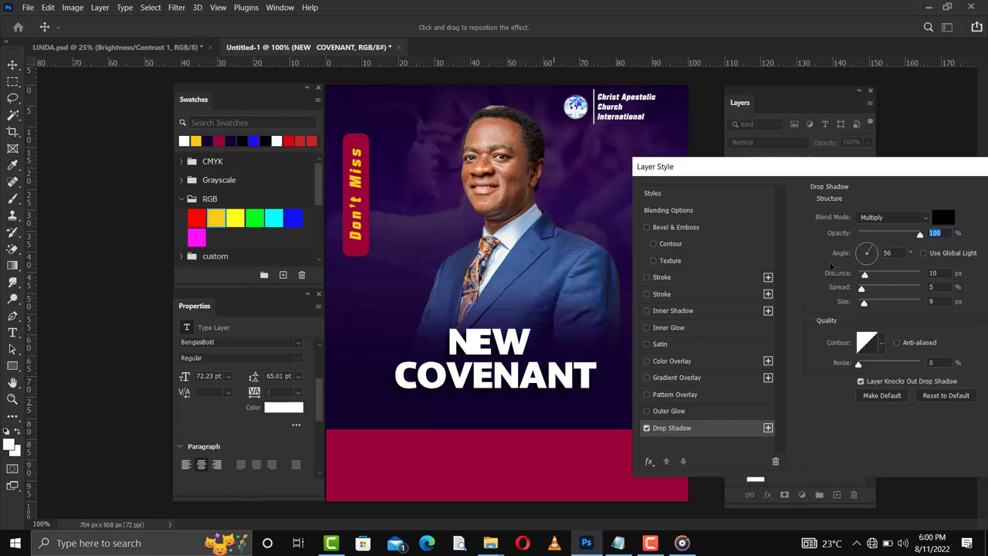
{"action": "left_click", "coordinate": [887, 236]}
{"action": "left_click_drag", "start_coordinate": [886, 235], "coordinate": [882, 236]}
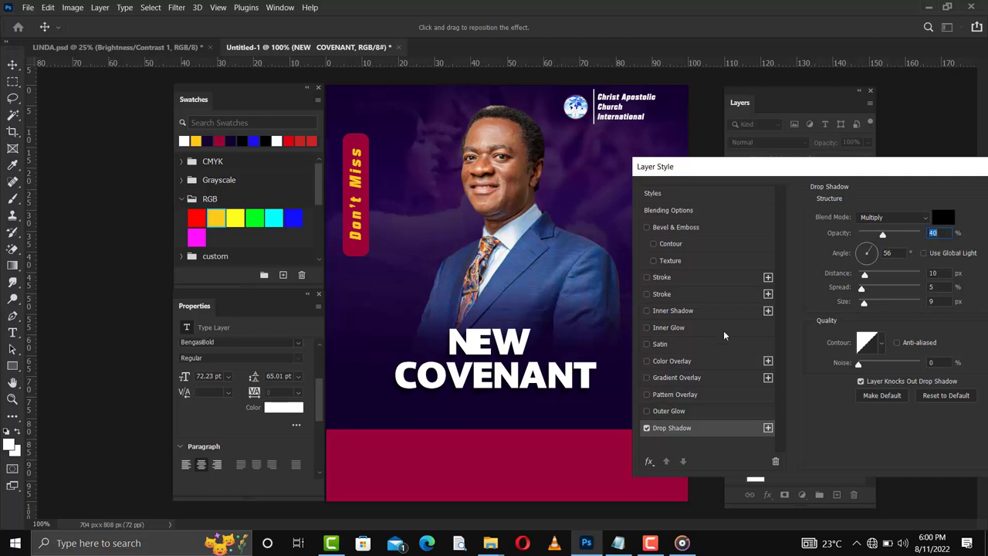
Add an Inner Shadow (Multiply, 29%, 2 px distance, 9 px size), compare Bevel & Emboss and Stroke, and apply
{"action": "left_click", "coordinate": [648, 311]}
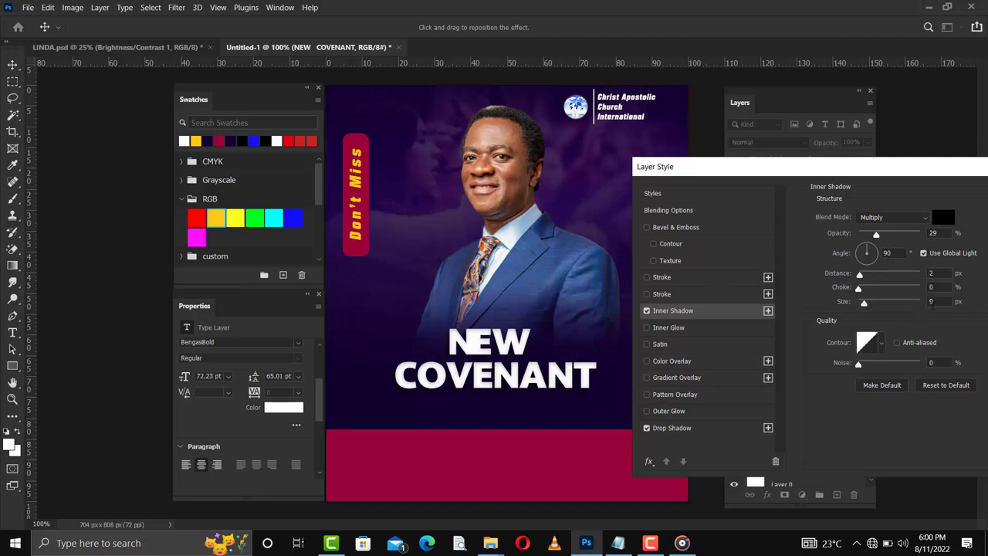
{"action": "left_click", "coordinate": [647, 228]}
{"action": "left_click", "coordinate": [647, 228]}
{"action": "left_click", "coordinate": [647, 277]}
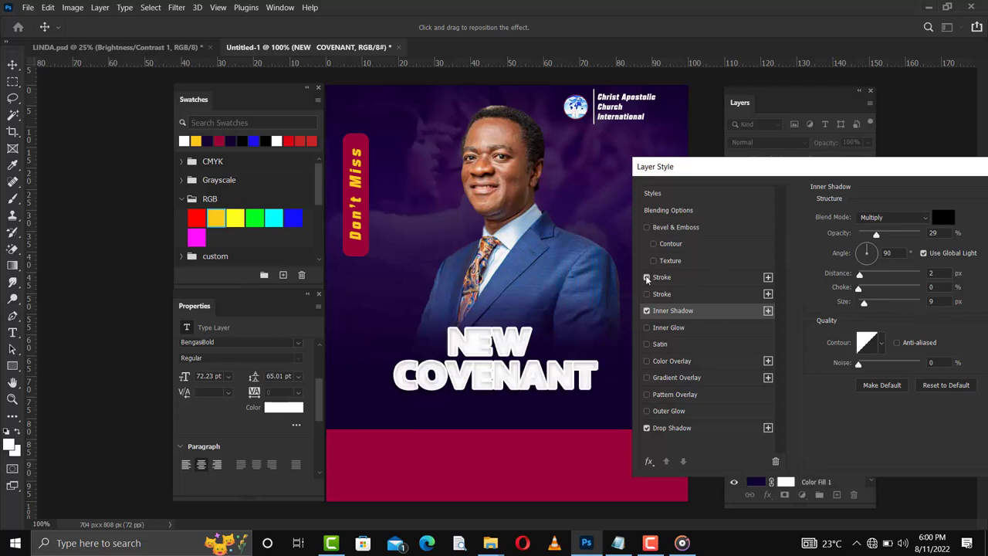
{"action": "left_click_drag", "start_coordinate": [772, 178], "coordinate": [708, 178]}
{"action": "left_click", "coordinate": [936, 189]}
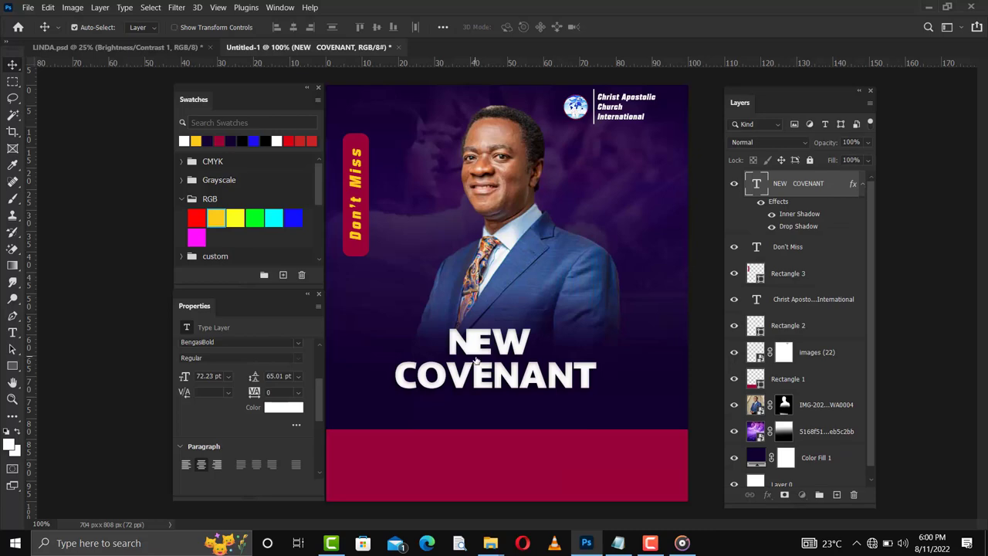
Locate the light-burst image in the church folder in File Explorer, then select the NEW COVENANT layer
{"action": "mouse_move", "coordinate": [491, 543]}
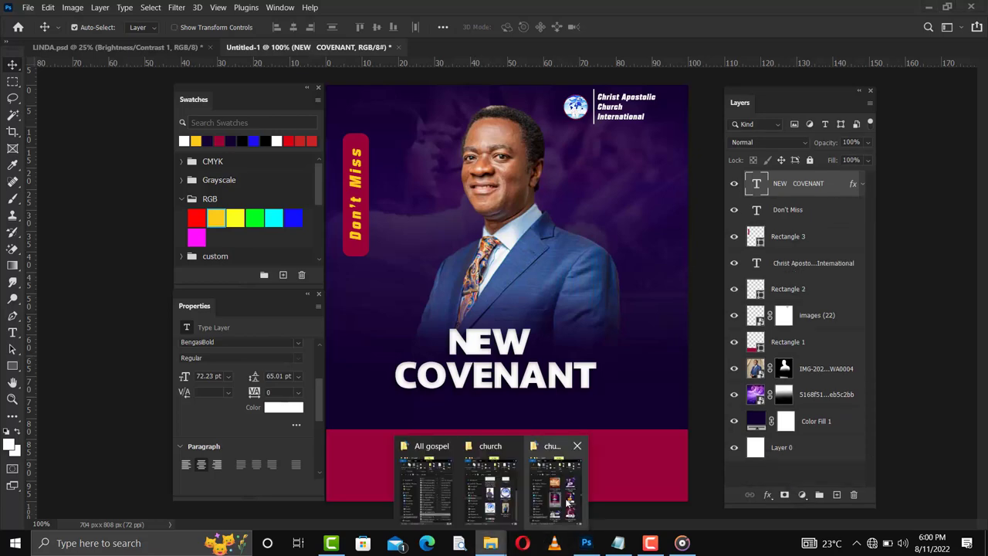
{"action": "left_click", "coordinate": [569, 503]}
{"action": "left_click", "coordinate": [521, 469]}
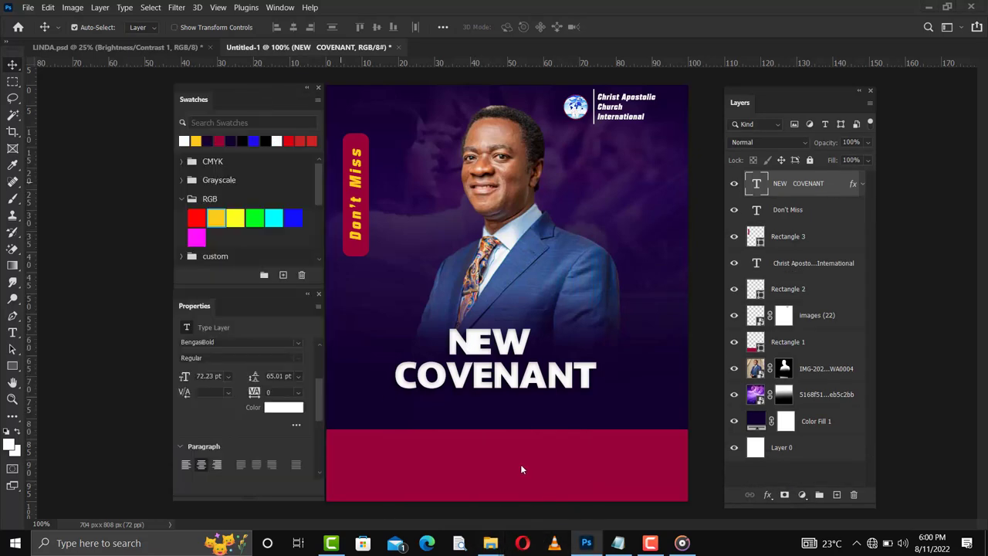
{"action": "mouse_move", "coordinate": [491, 543]}
{"action": "left_click", "coordinate": [564, 503]}
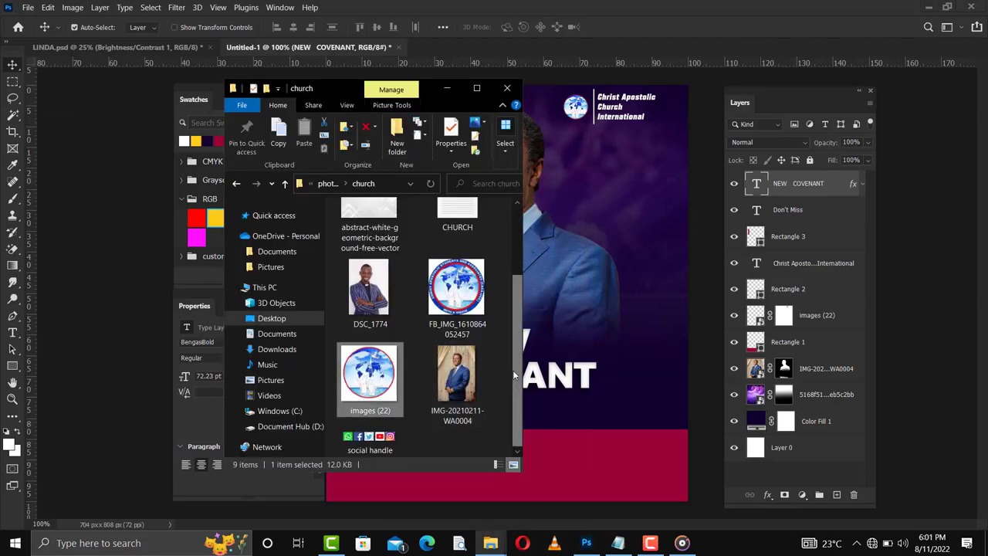
{"action": "scroll", "coordinate": [515, 375], "scroll_direction": "up", "scroll_amount": 3}
{"action": "left_click", "coordinate": [371, 241]}
{"action": "left_click", "coordinate": [556, 300]}
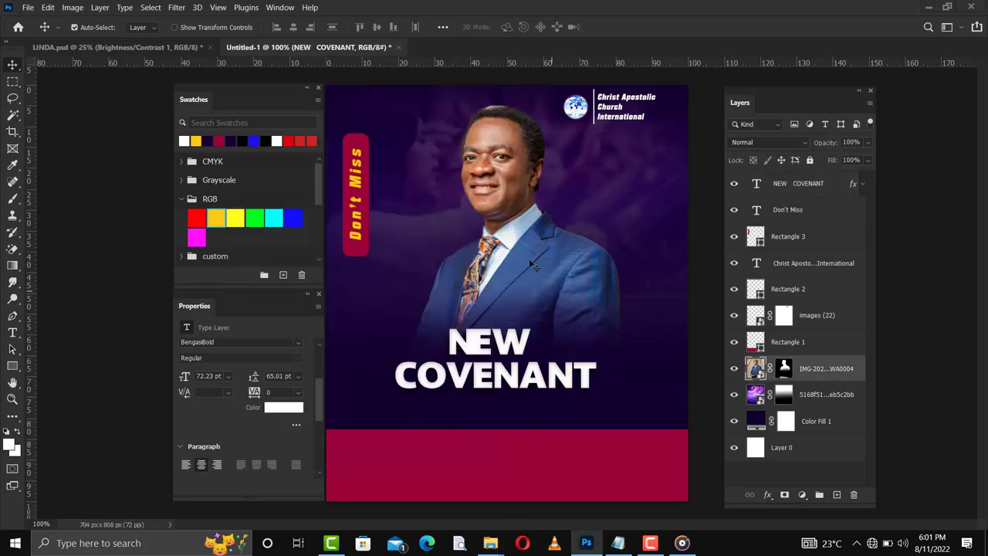
{"action": "left_click", "coordinate": [794, 188]}
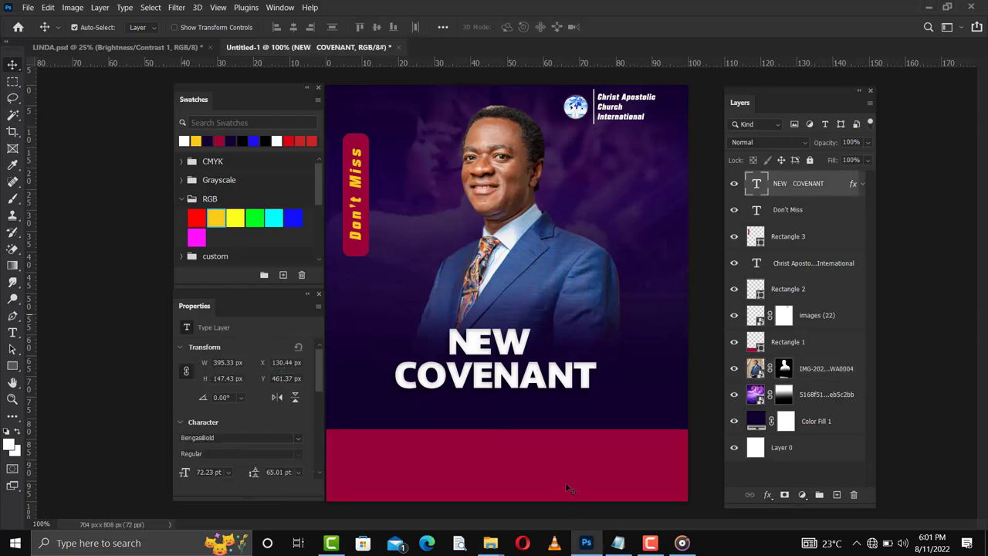
{"action": "mouse_move", "coordinate": [491, 542]}
{"action": "left_click", "coordinate": [472, 482]}
{"action": "left_click", "coordinate": [368, 257]}
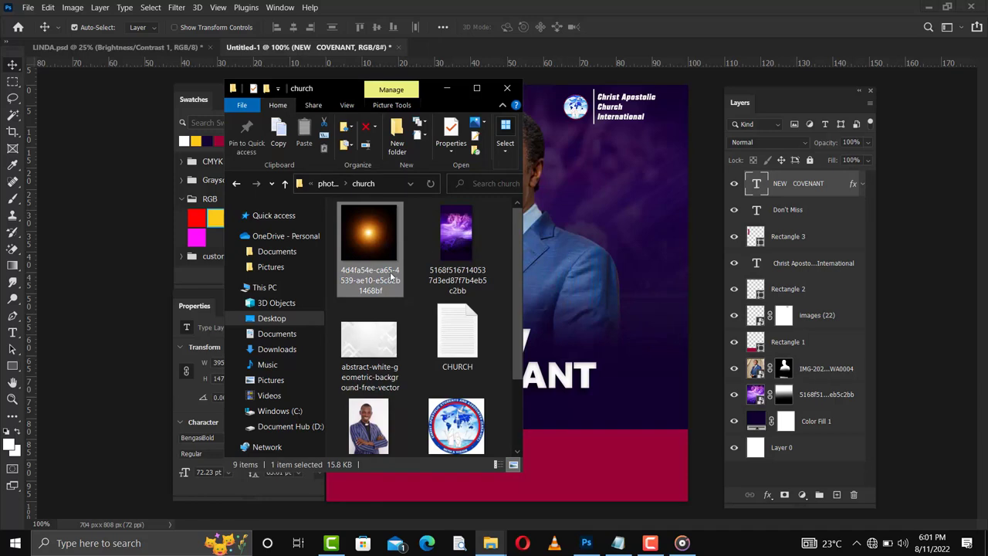
{"action": "left_click", "coordinate": [586, 302]}
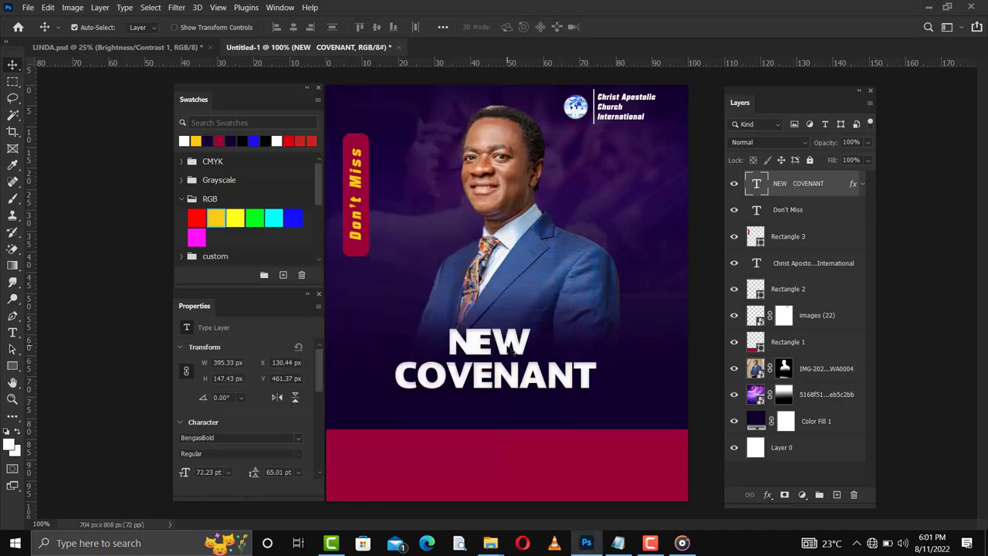
Place Embedded the light-burst file from Desktop > photoshop tutsR > church into the flyer
{"action": "left_click", "coordinate": [29, 8]}
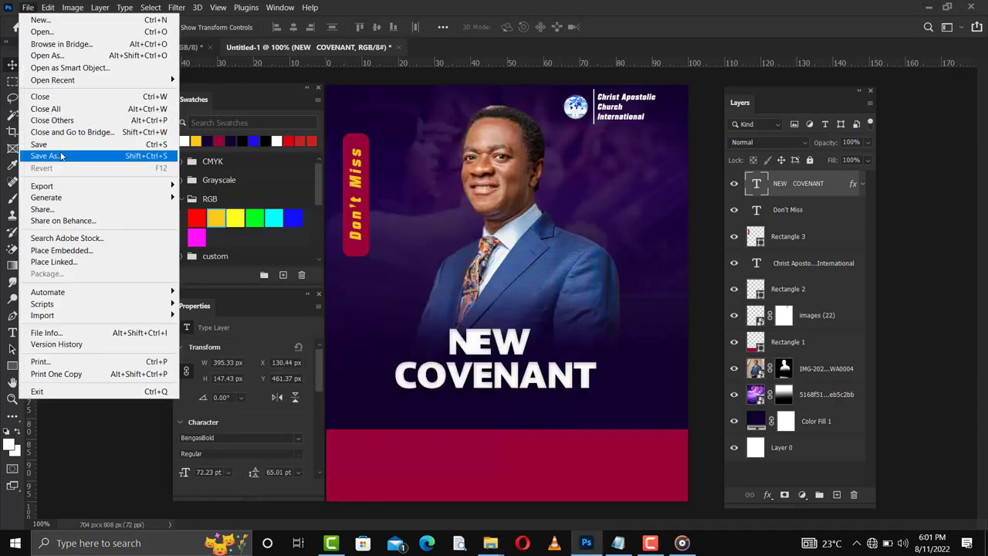
{"action": "left_click", "coordinate": [62, 250]}
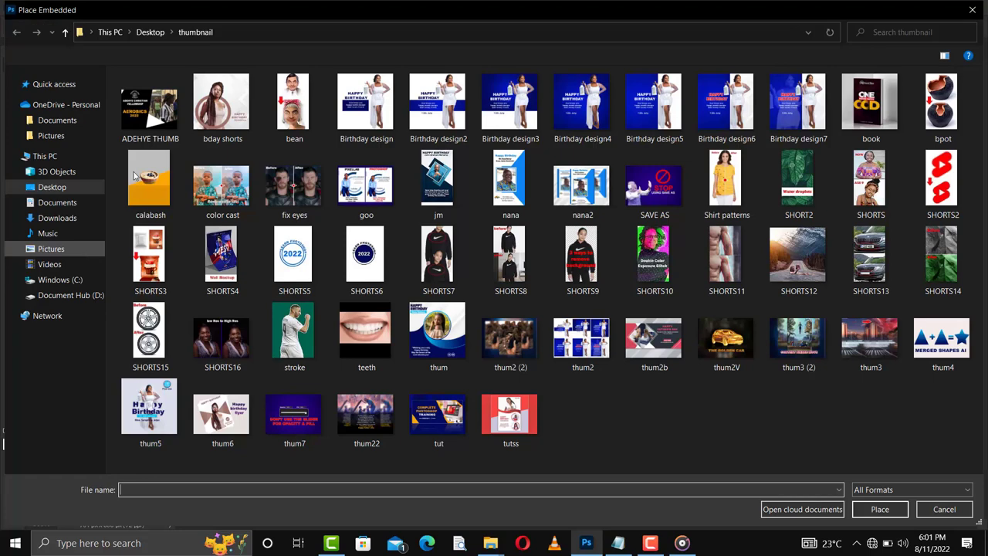
{"action": "key", "text": "alt+Up"}
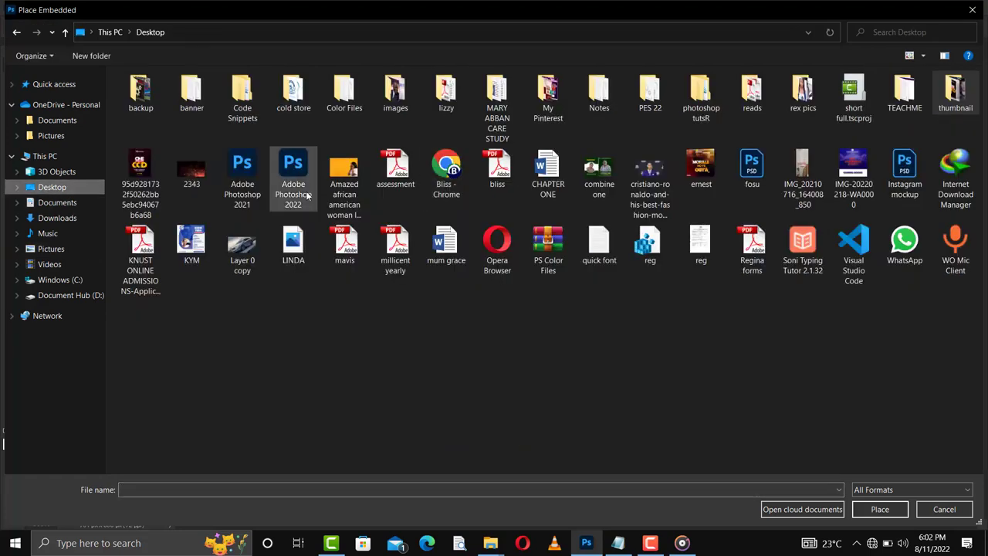
{"action": "double_click", "coordinate": [705, 100]}
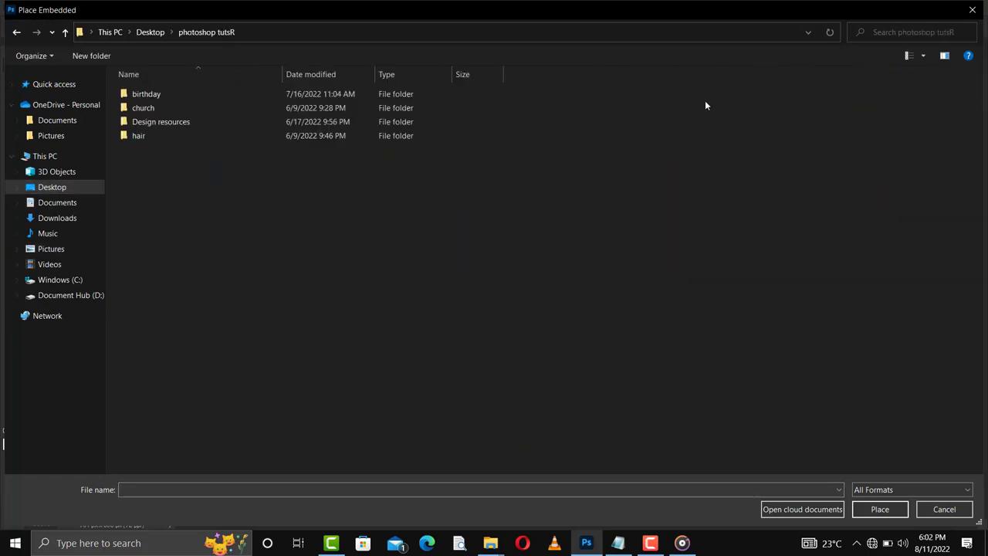
{"action": "double_click", "coordinate": [202, 133]}
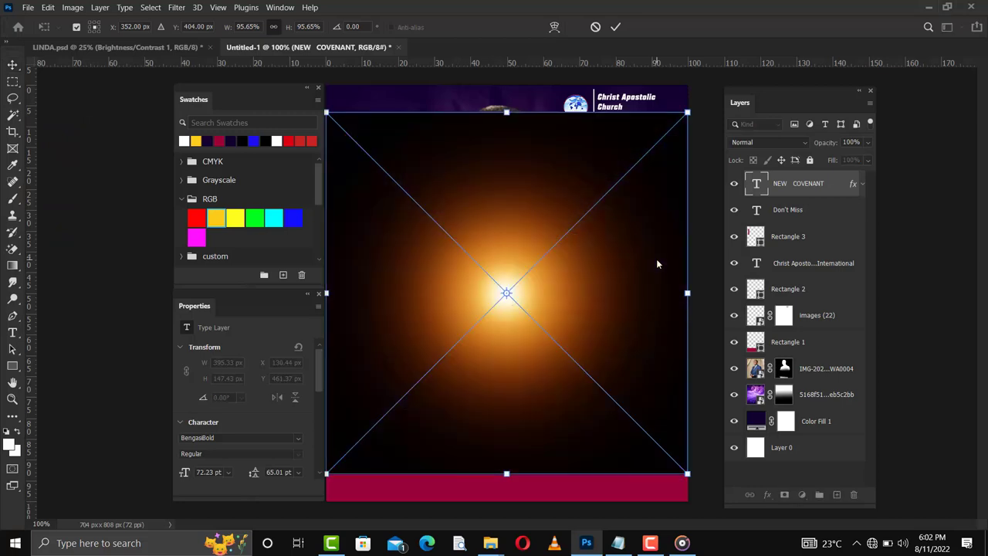
Shrink the light burst to about a sixth, set it over the headline, and blend it with Screen
{"action": "left_click_drag", "start_coordinate": [506, 474], "coordinate": [461, 352]}
{"action": "left_click_drag", "start_coordinate": [501, 317], "coordinate": [513, 303]}
{"action": "key", "text": "Return"}
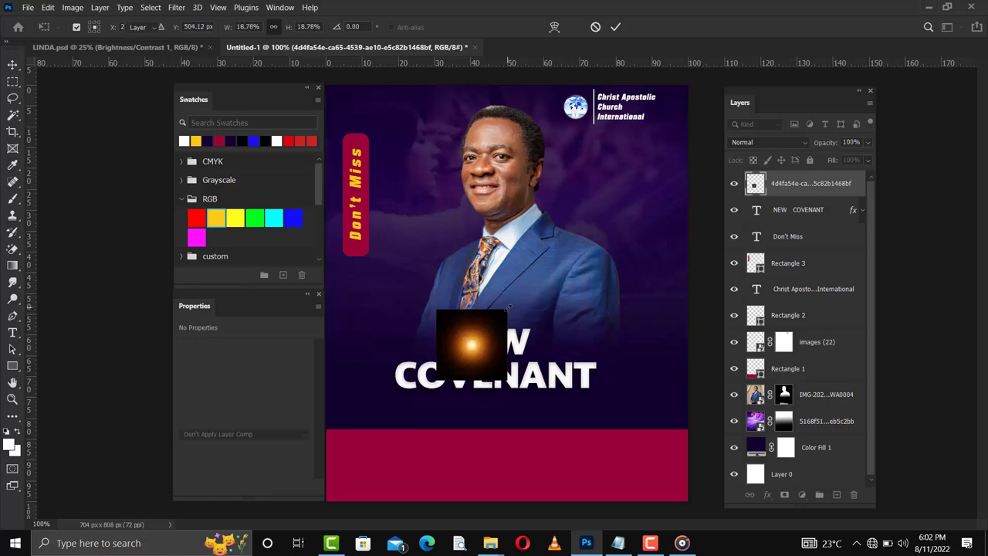
{"action": "left_click", "coordinate": [772, 142]}
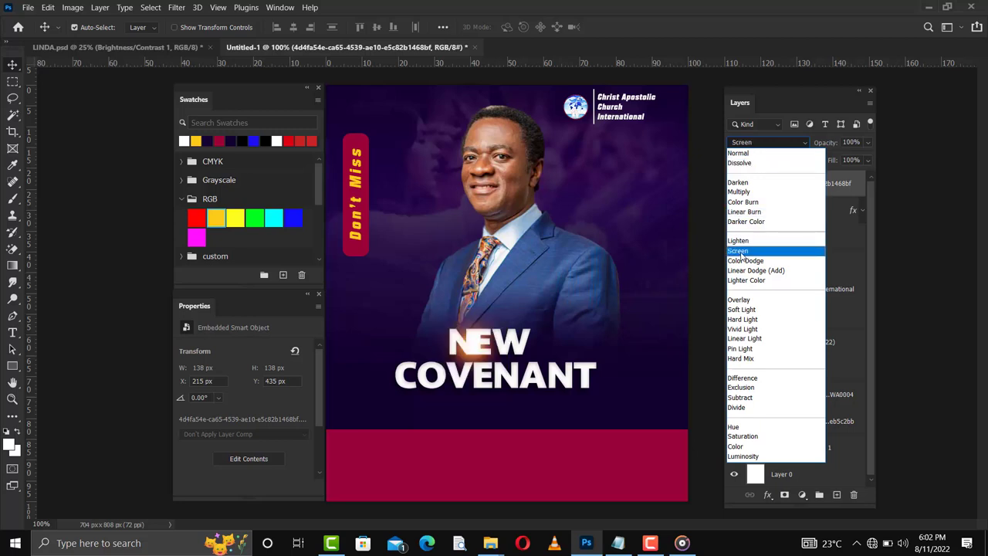
{"action": "left_click", "coordinate": [740, 251]}
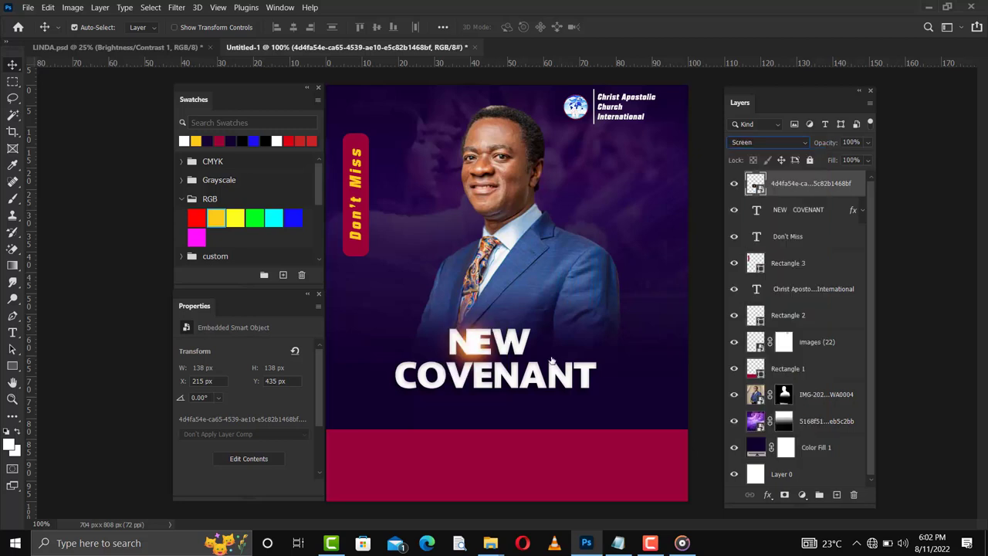
{"action": "left_click_drag", "start_coordinate": [471, 351], "coordinate": [453, 358]}
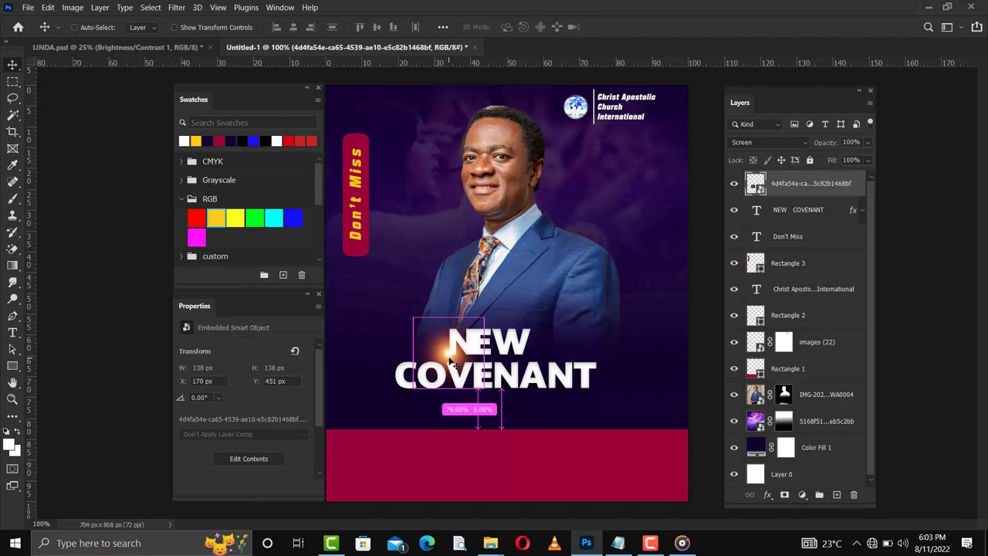
Flatten the flare into a thin 29 px streak under NEW, then duplicate it beneath COVENANT's end
{"action": "key", "text": "ctrl+t"}
{"action": "left_click_drag", "start_coordinate": [449, 386], "coordinate": [453, 345]}
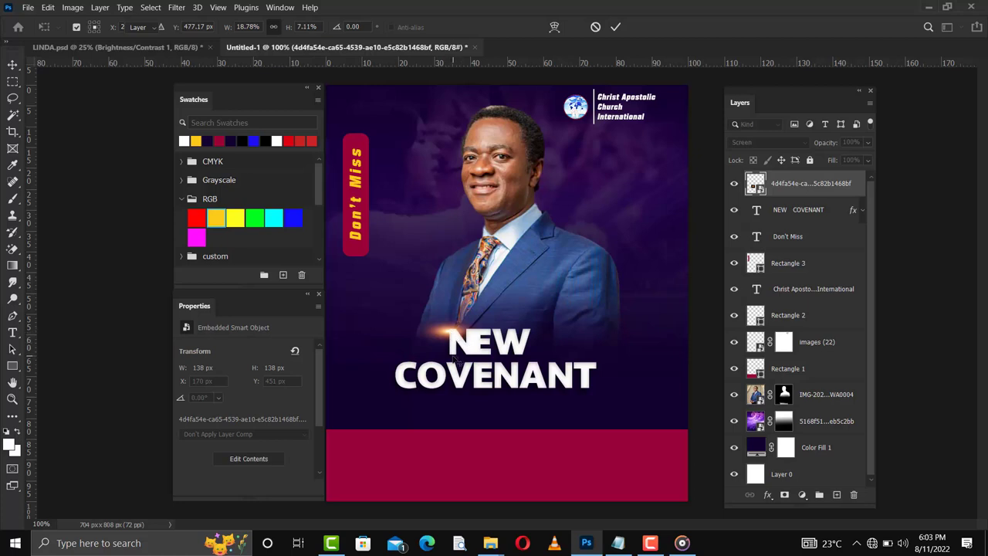
{"action": "key", "text": "Return"}
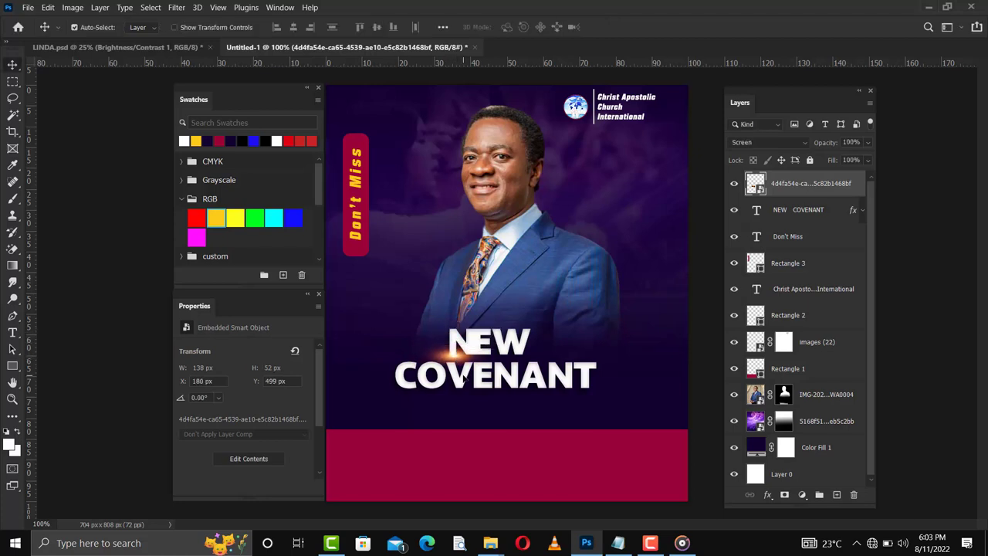
{"action": "key", "text": "ctrl+t"}
{"action": "left_click_drag", "start_coordinate": [456, 352], "coordinate": [454, 351]}
{"action": "key", "text": "Return"}
{"action": "key", "text": "Down"}
{"action": "key", "text": "Down"}
{"action": "key", "text": "Down"}
{"action": "key", "text": "Down"}
{"action": "key", "text": "Down"}
{"action": "key", "text": "Down"}
{"action": "key", "text": "Down"}
{"action": "key", "text": "Down"}
{"action": "key", "text": "Down"}
{"action": "key", "text": "ctrl+j"}
{"action": "left_click_drag", "start_coordinate": [461, 360], "coordinate": [588, 392]}
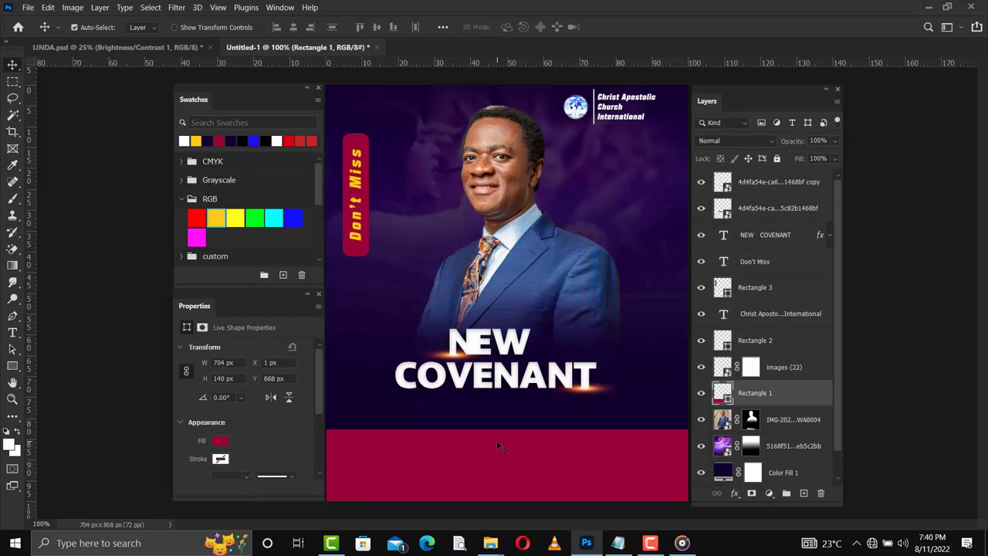
Drag Rectangle 1's top edge down so the crimson band becomes 704 × 91 px
{"action": "key", "text": "ctrl+t"}
{"action": "left_click_drag", "start_coordinate": [506, 429], "coordinate": [506, 455]}
{"action": "key", "text": "Return"}
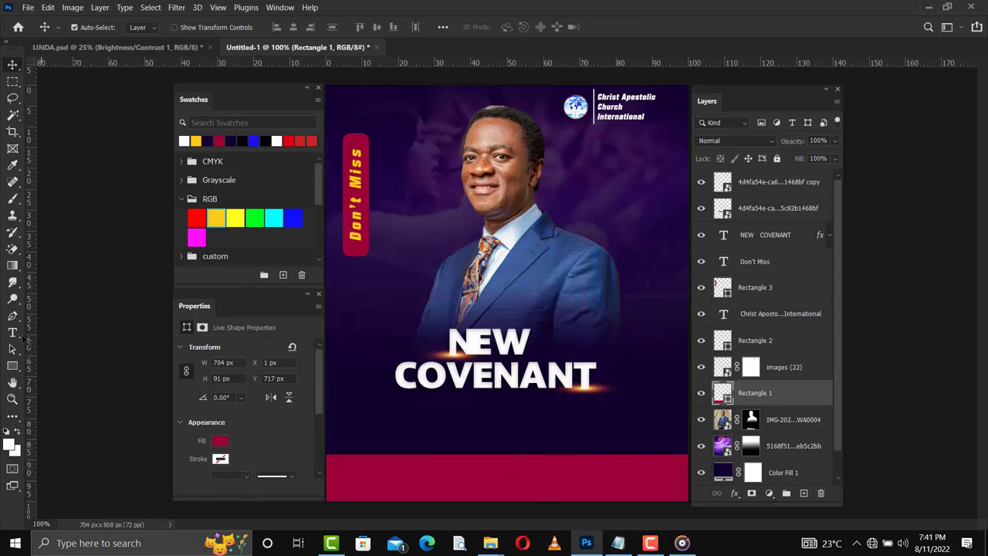
{"action": "key", "text": "t"}
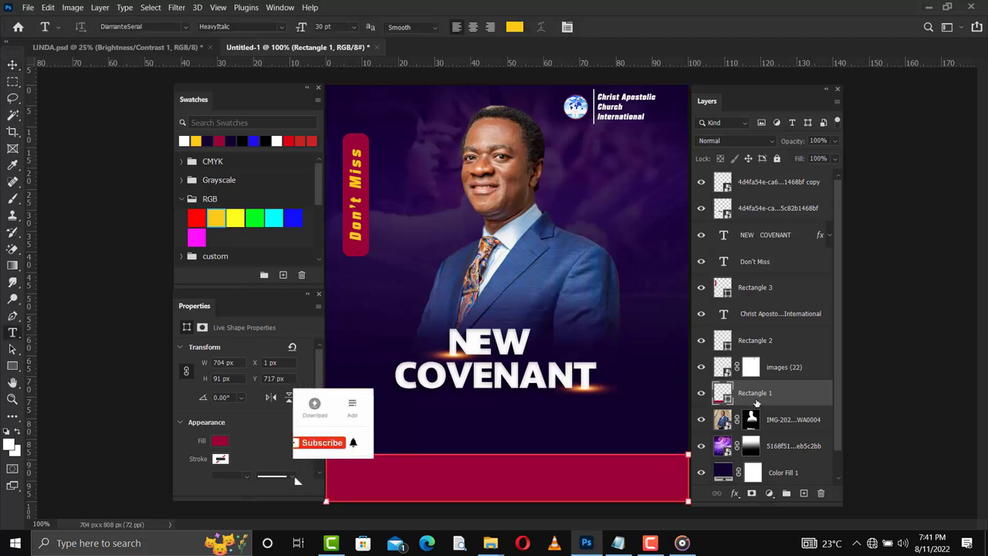
Create a new text line below the headline and paste SUNDAY SERVICE from the notes into it
{"action": "left_click", "coordinate": [776, 183]}
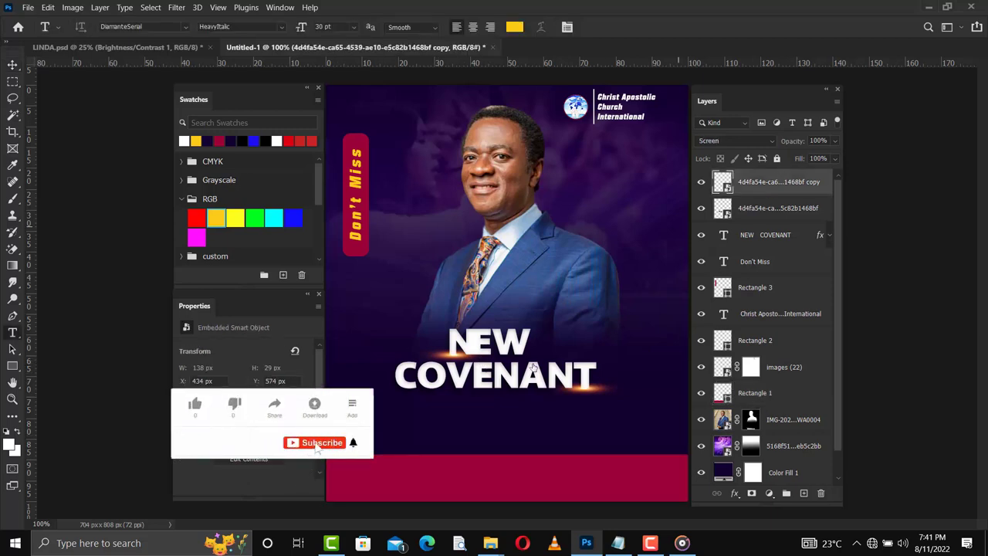
{"action": "left_click", "coordinate": [477, 421]}
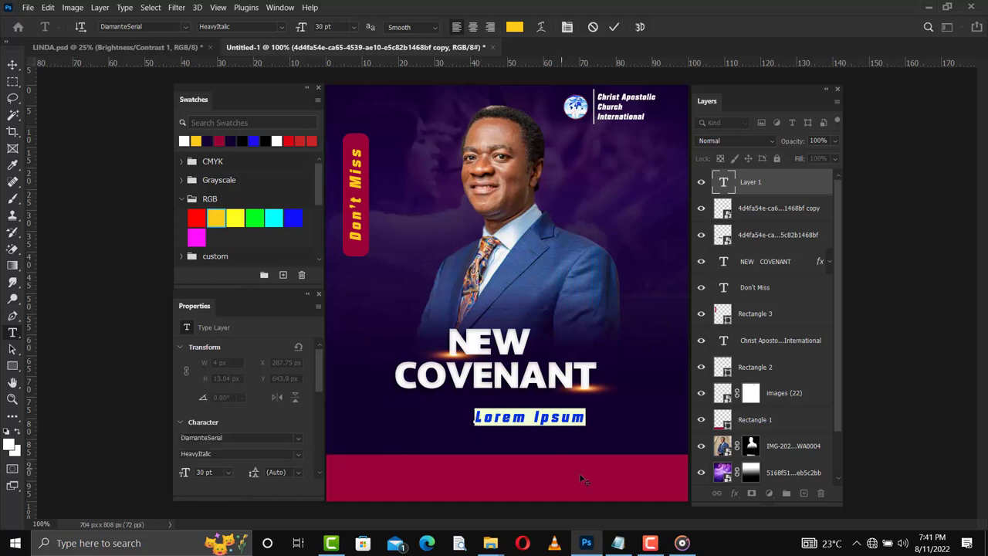
{"action": "left_click", "coordinate": [618, 543]}
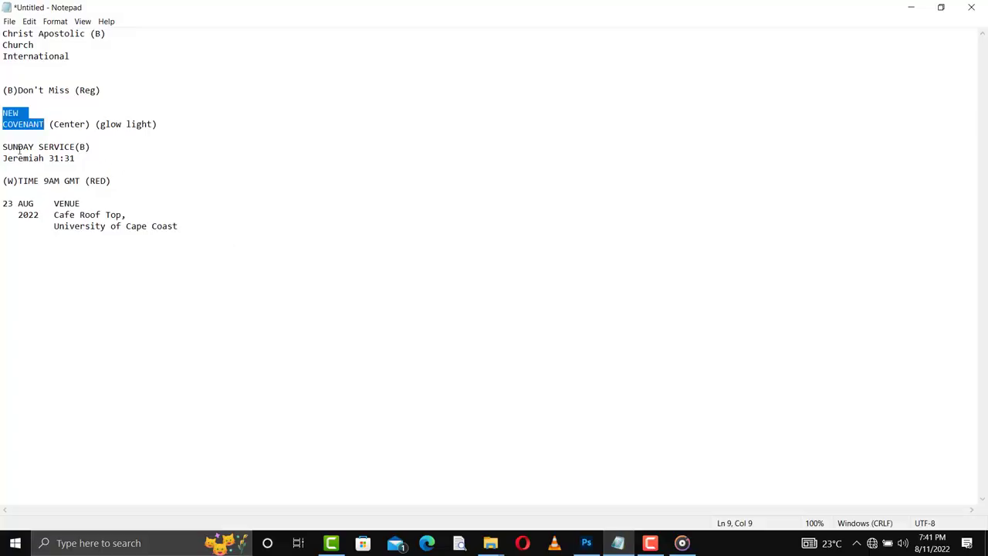
{"action": "left_click_drag", "start_coordinate": [1, 146], "coordinate": [74, 147]}
{"action": "key", "text": "ctrl+c"}
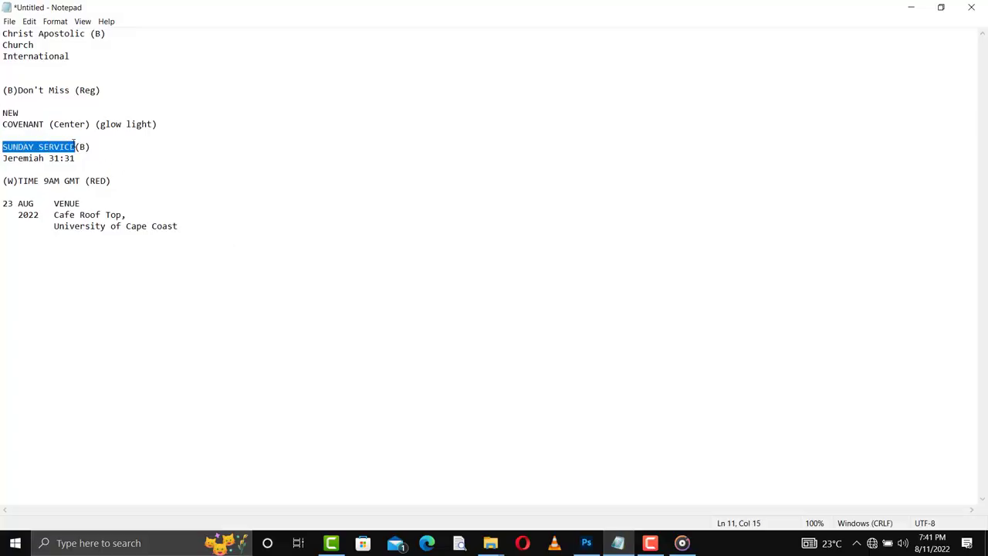
{"action": "left_click", "coordinate": [911, 7]}
{"action": "key", "text": "ctrl+a"}
{"action": "key", "text": "ctrl+v"}
{"action": "left_click", "coordinate": [614, 27]}
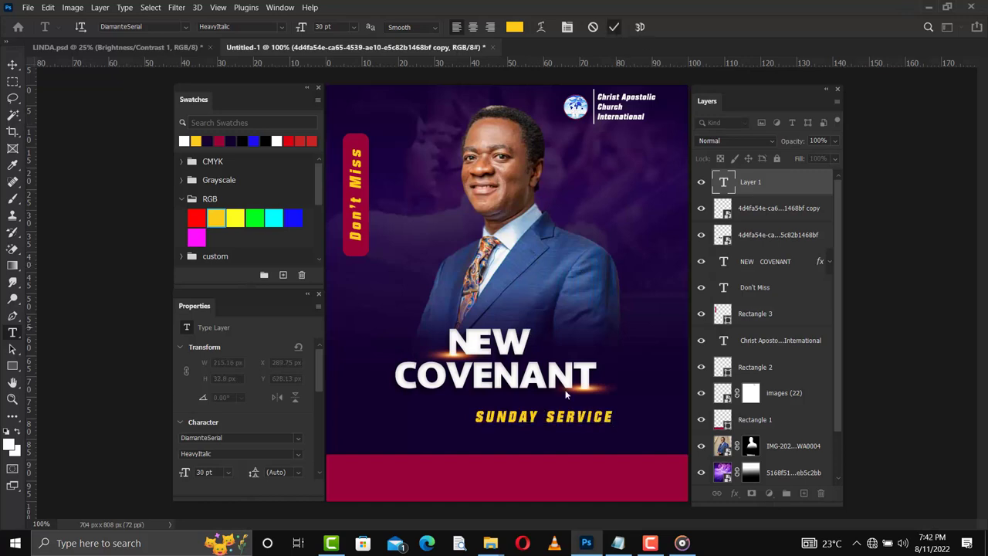
Centre SUNDAY SERVICE beneath NEW COVENANT and enlarge it to 33.65 pt
{"action": "key", "text": "v"}
{"action": "left_click_drag", "start_coordinate": [516, 423], "coordinate": [461, 408]}
{"action": "left_click_drag", "start_coordinate": [463, 411], "coordinate": [464, 412]}
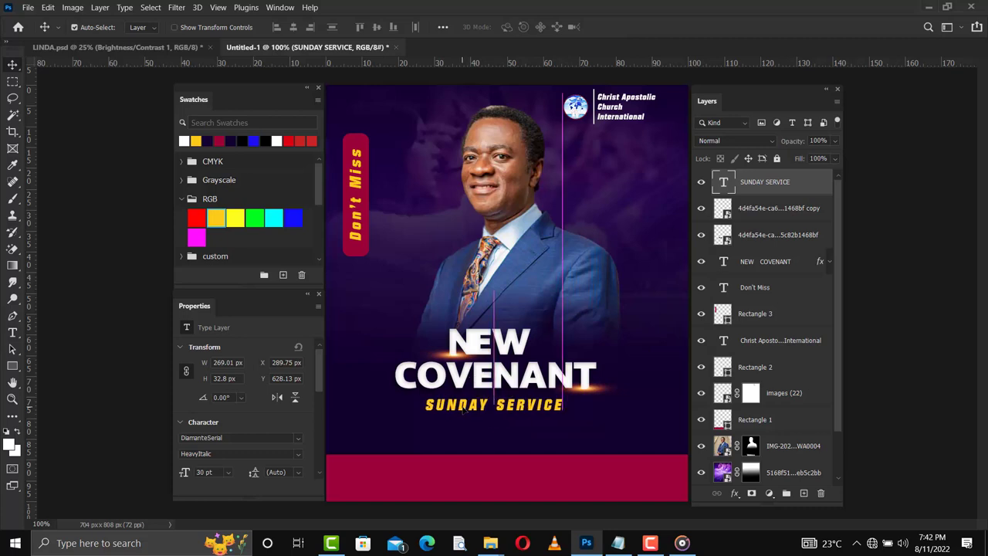
{"action": "key", "text": "Right"}
{"action": "key", "text": "Right"}
{"action": "key", "text": "Right"}
{"action": "key", "text": "Right"}
{"action": "key", "text": "Up"}
{"action": "key", "text": "Up"}
{"action": "key", "text": "Up"}
{"action": "key", "text": "Up"}
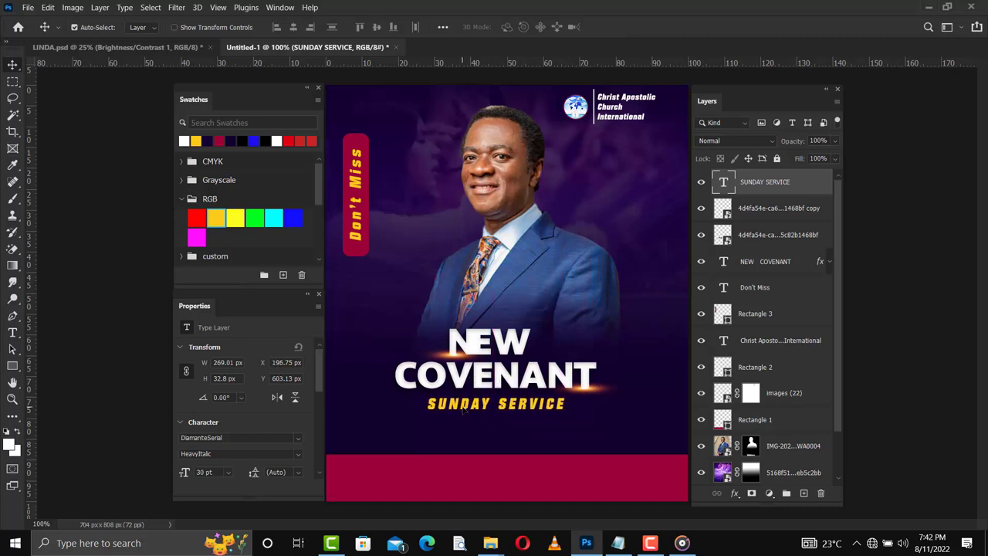
{"action": "key", "text": "Right"}
{"action": "key", "text": "Right"}
{"action": "key", "text": "Right"}
{"action": "key", "text": "Up"}
{"action": "key", "text": "Up"}
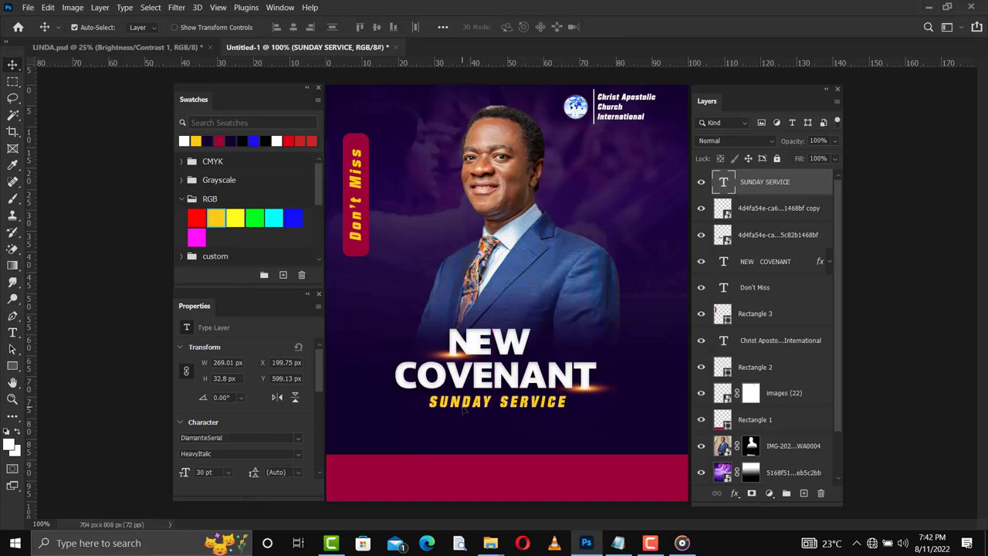
{"action": "key", "text": "ctrl+t"}
{"action": "left_click_drag", "start_coordinate": [497, 412], "coordinate": [530, 380]}
{"action": "key", "text": "Return"}
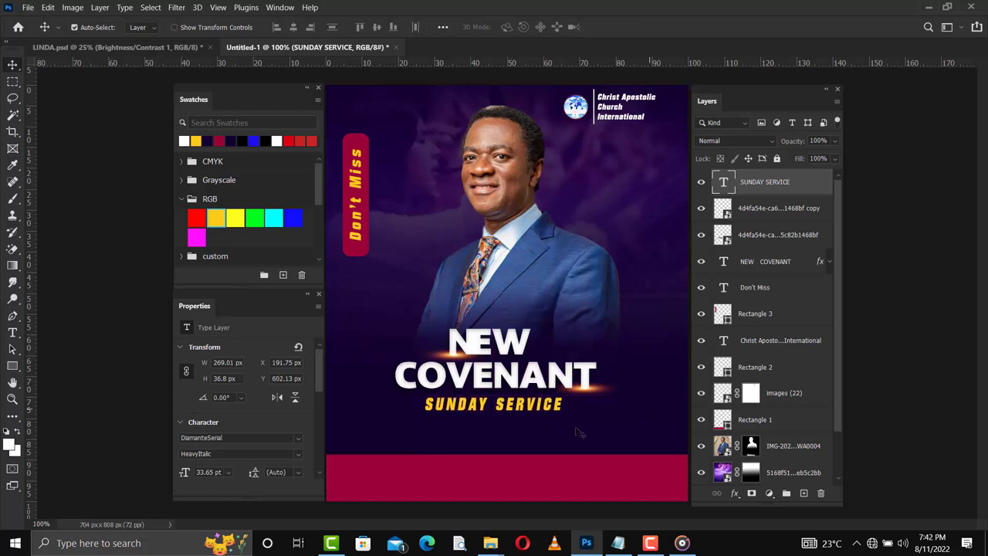
{"action": "key", "text": "t"}
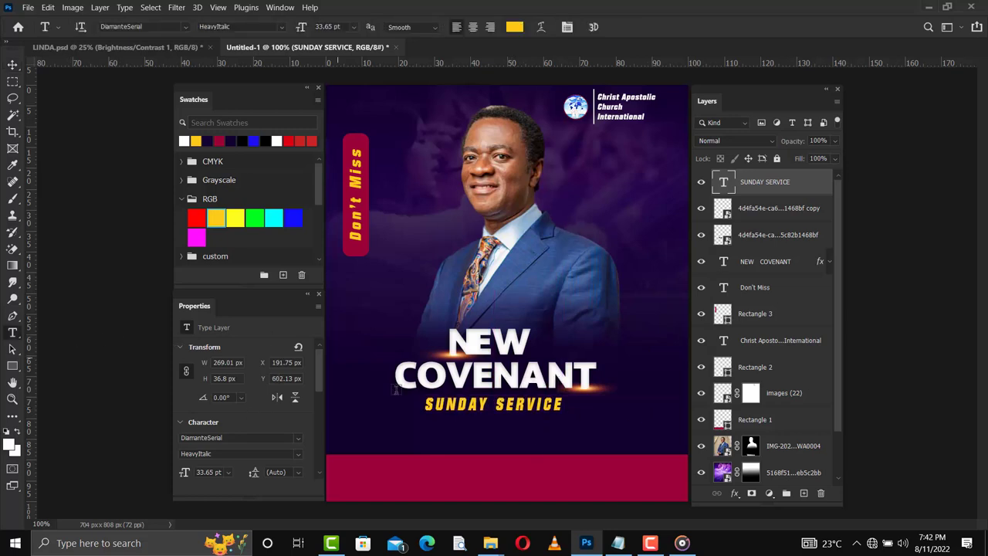
Create a text line below SUNDAY SERVICE and paste Jeremiah 31:31 from the notes
{"action": "left_click", "coordinate": [427, 425]}
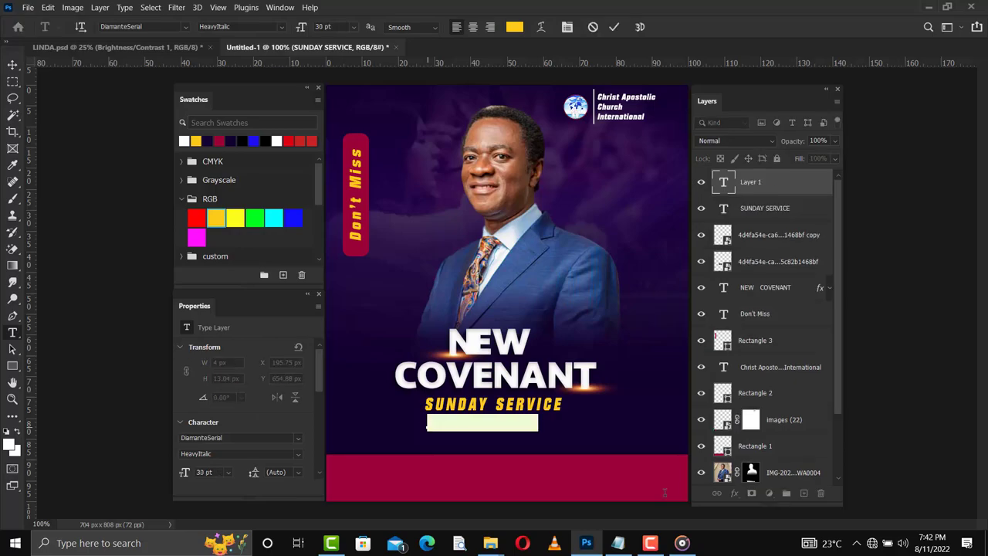
{"action": "left_click", "coordinate": [618, 543]}
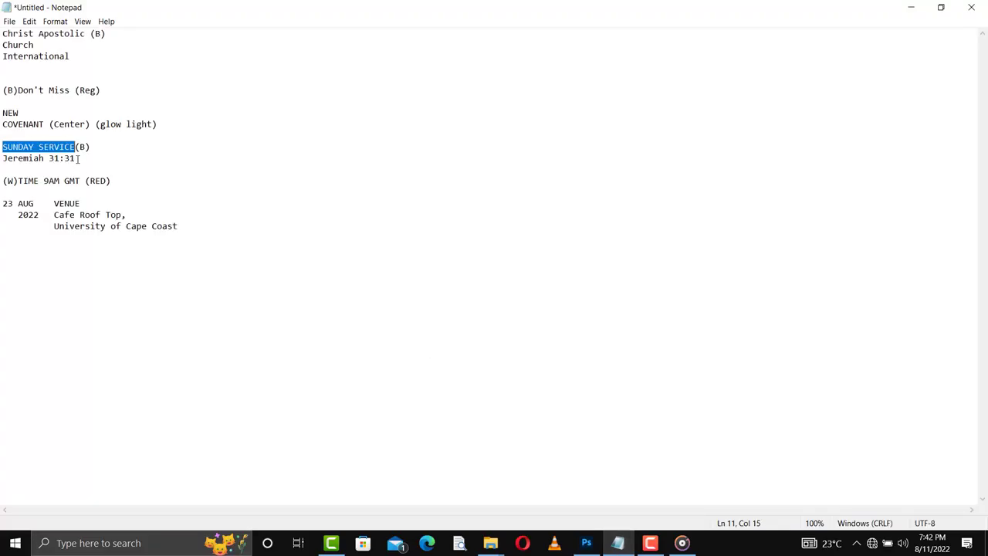
{"action": "left_click_drag", "start_coordinate": [78, 159], "coordinate": [2, 160]}
{"action": "key", "text": "ctrl+c"}
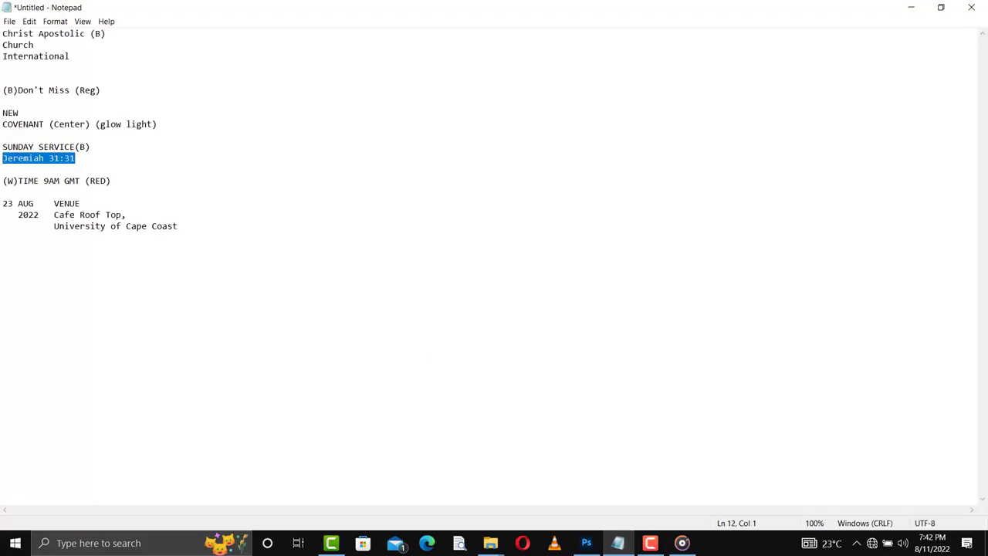
{"action": "left_click", "coordinate": [910, 7]}
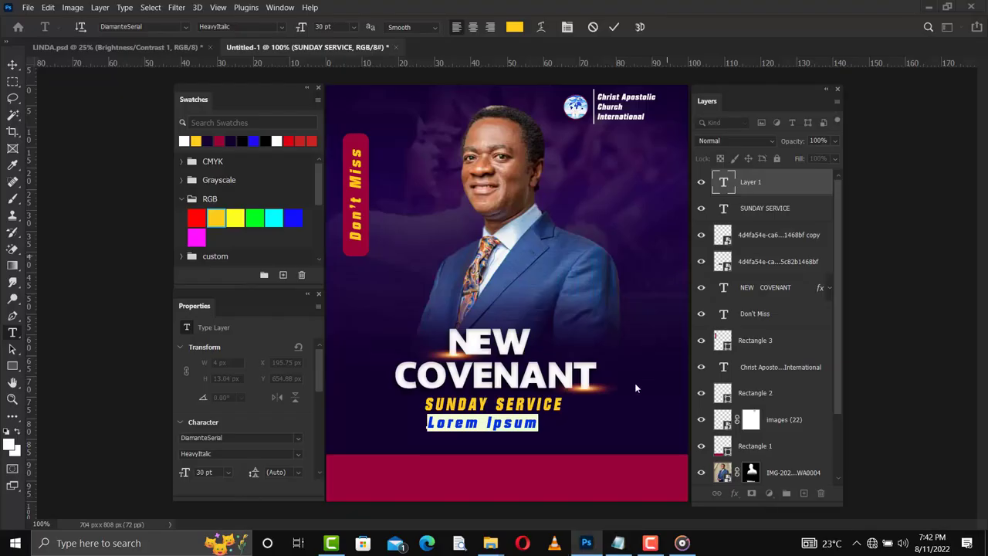
{"action": "key", "text": "ctrl+a"}
{"action": "key", "text": "ctrl+v"}
Make the Jeremiah 31:31 text colour fcfcfc in Myriad Pro Bold Italic
{"action": "key", "text": "ctrl+a"}
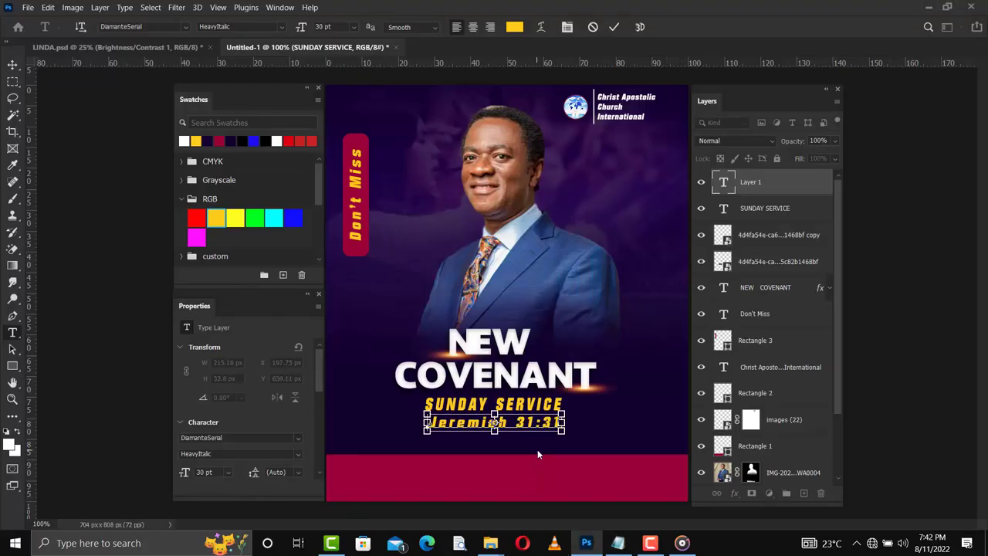
{"action": "left_click", "coordinate": [514, 27]}
{"action": "type", "text": "fcfcfc"}
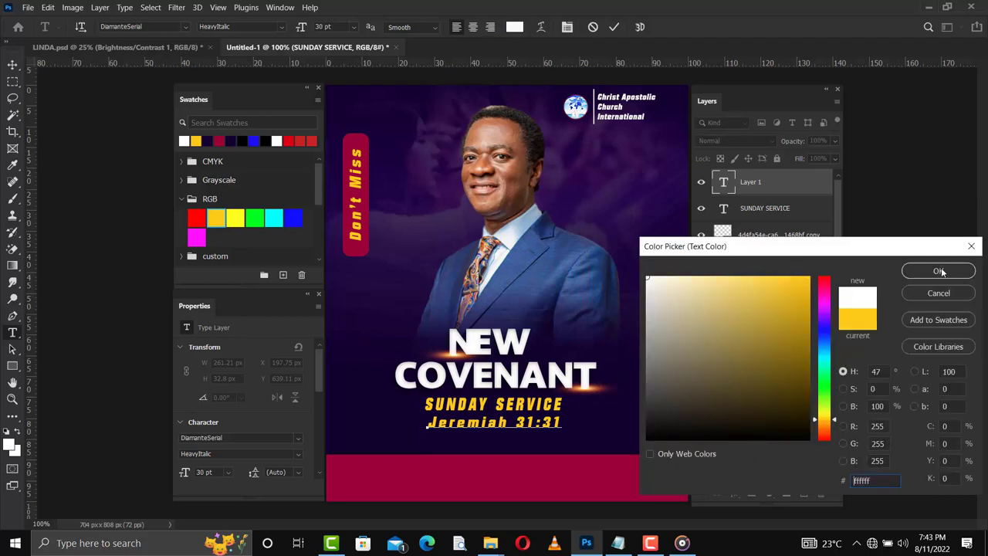
{"action": "left_click", "coordinate": [939, 272]}
{"action": "left_click", "coordinate": [186, 27]}
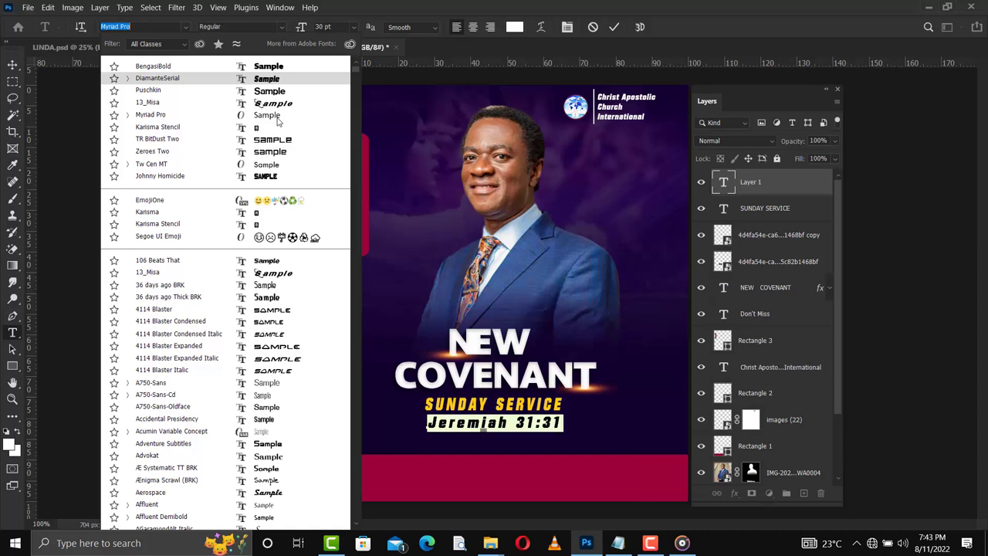
{"action": "key", "text": "Escape"}
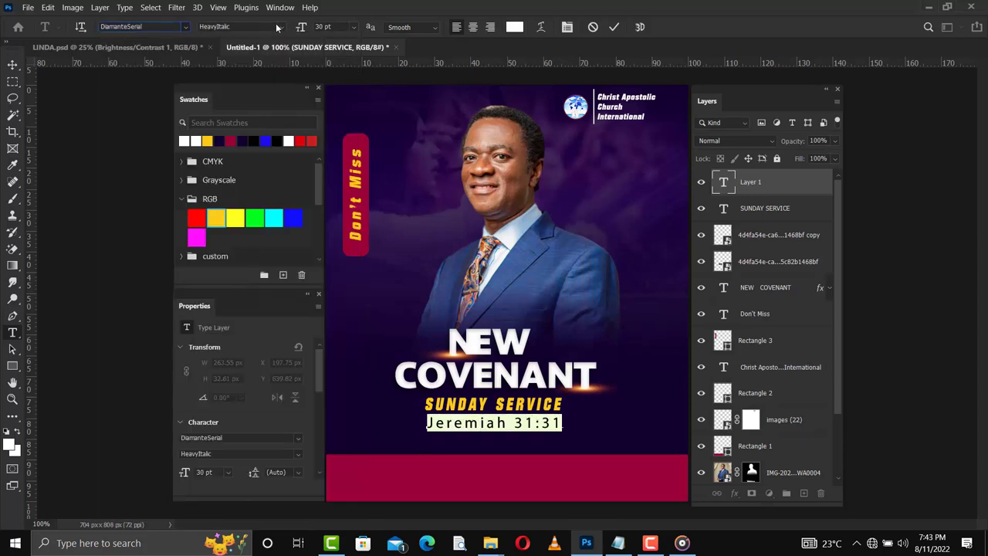
{"action": "left_click", "coordinate": [282, 27]}
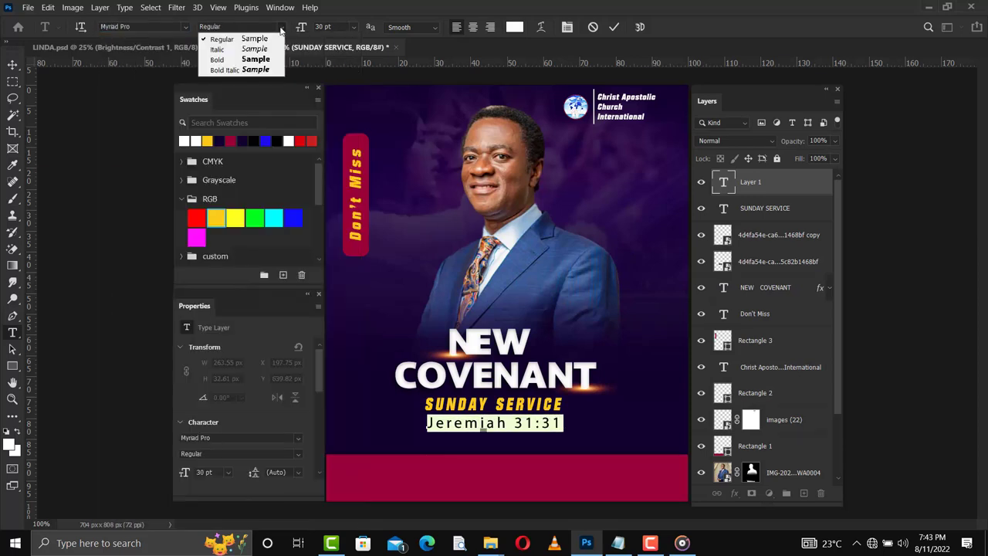
{"action": "left_click", "coordinate": [263, 70]}
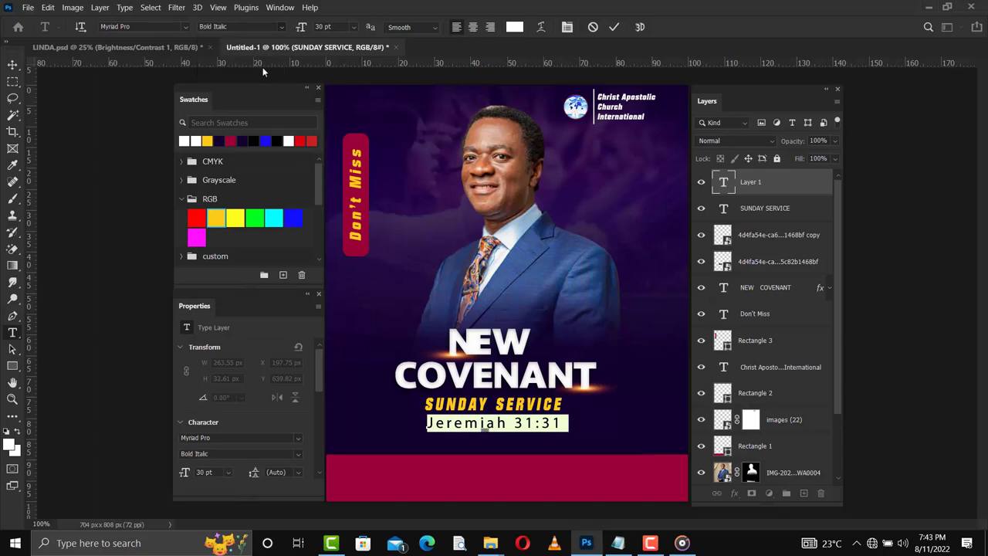
{"action": "left_click", "coordinate": [614, 28]}
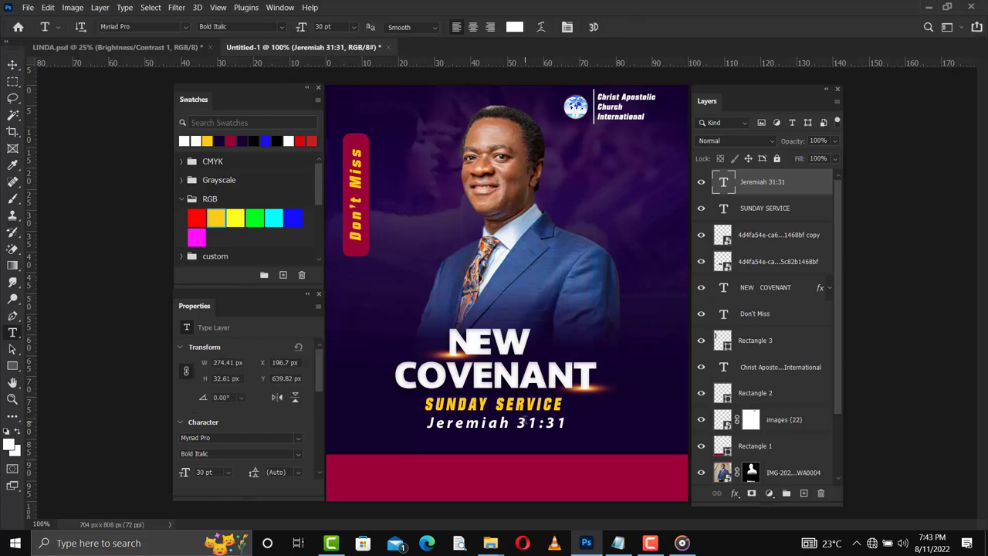
Scale the Jeremiah 31:31 line down slightly to 26.72 pt
{"action": "key", "text": "ctrl+t"}
{"action": "left_click_drag", "start_coordinate": [573, 415], "coordinate": [558, 418]}
{"action": "left_click_drag", "start_coordinate": [427, 423], "coordinate": [431, 424]}
{"action": "key", "text": "Return"}
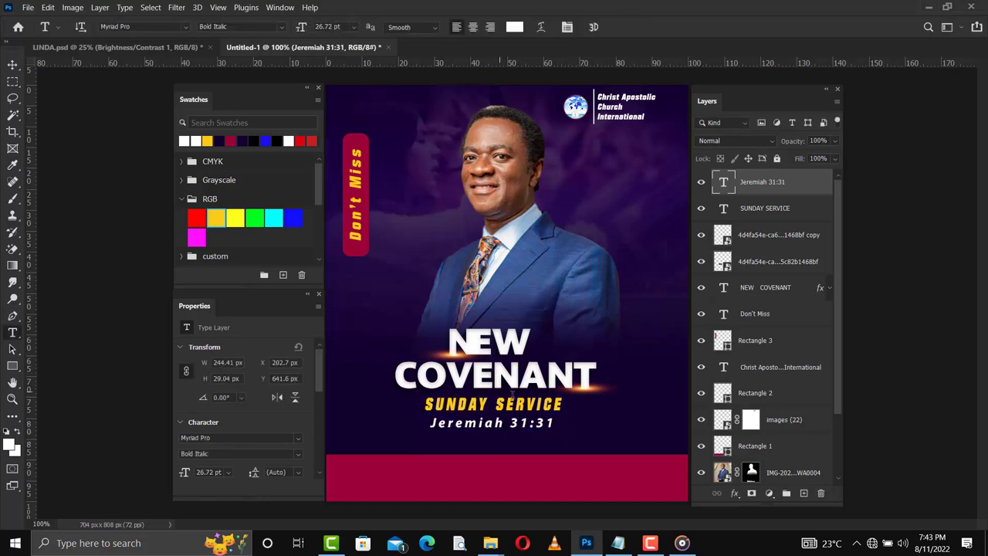
{"action": "key", "text": "v"}
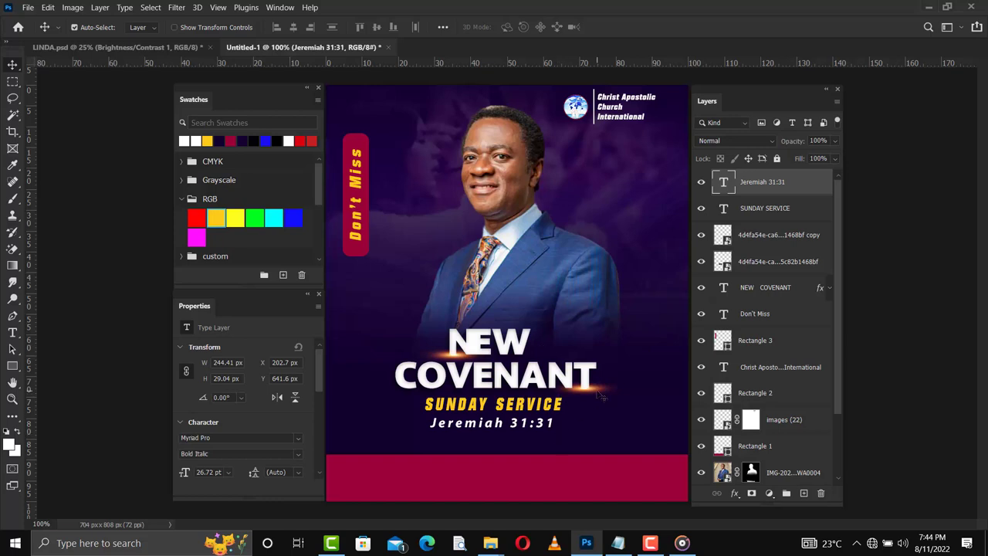
Nudge the crimson Rectangle 1 band down and back up with Shift+arrow keys
{"action": "left_click", "coordinate": [504, 464]}
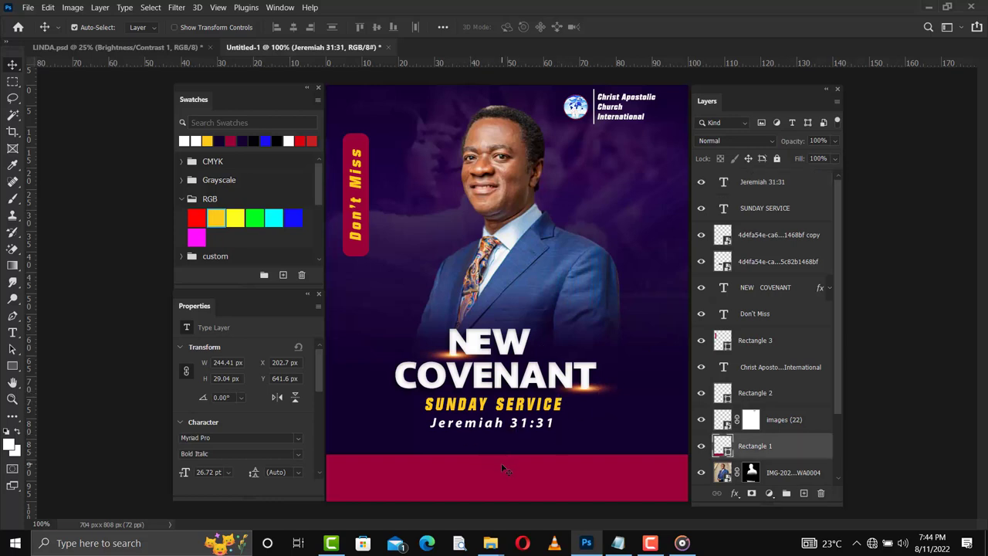
{"action": "key", "text": "shift+Down"}
{"action": "key", "text": "shift+Down"}
{"action": "key", "text": "shift+Down"}
{"action": "key", "text": "shift+Up"}
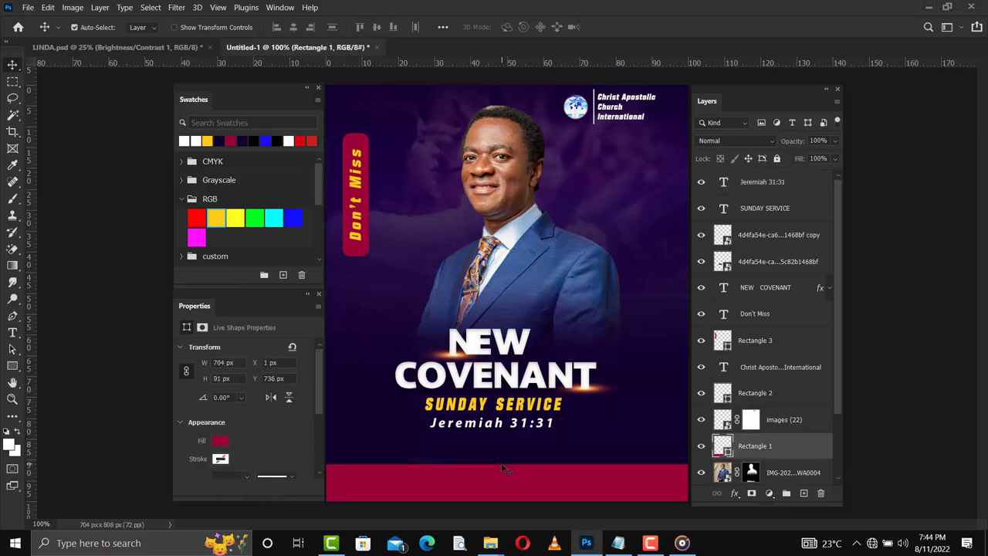
{"action": "left_click", "coordinate": [618, 543]}
{"action": "left_click", "coordinate": [586, 543]}
Draw a 250 × 33 px bar below the Jeremiah line and fill it red from Swatches
{"action": "left_click", "coordinate": [13, 366]}
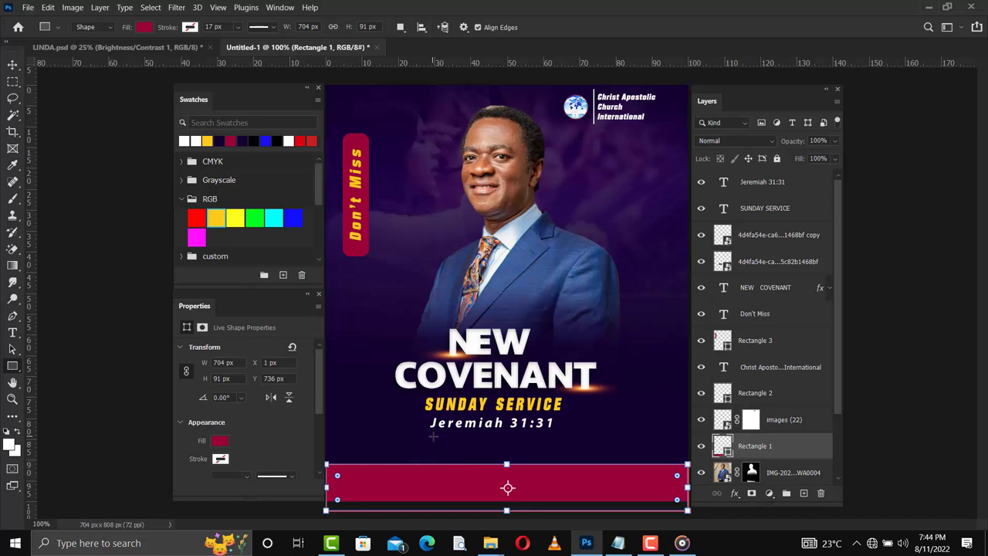
{"action": "left_click_drag", "start_coordinate": [428, 441], "coordinate": [556, 458]}
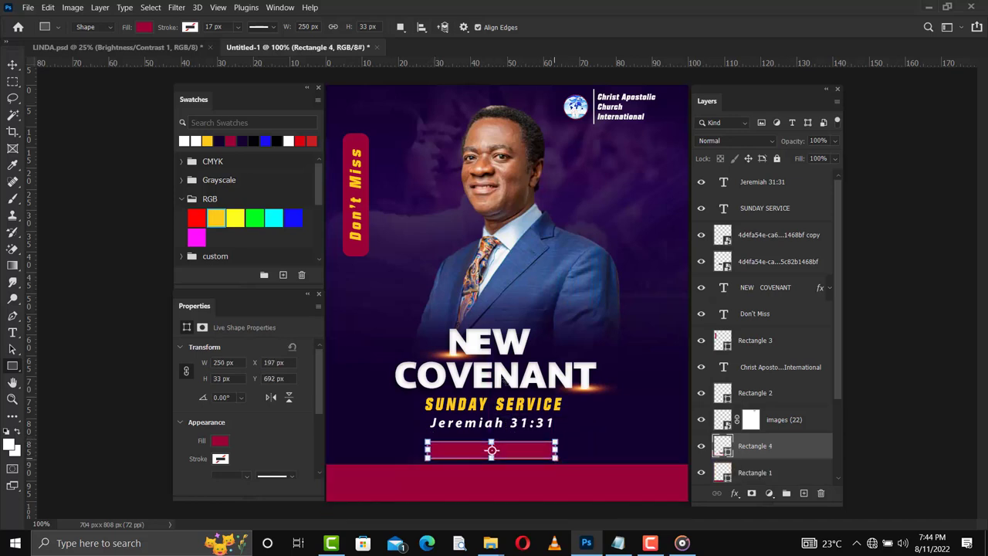
{"action": "left_click", "coordinate": [196, 217]}
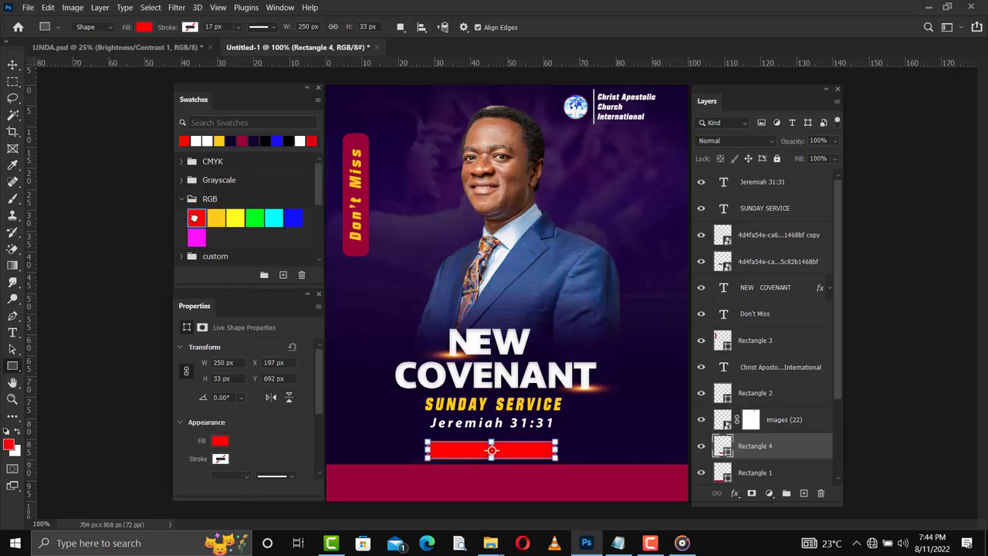
{"action": "left_click", "coordinate": [13, 65]}
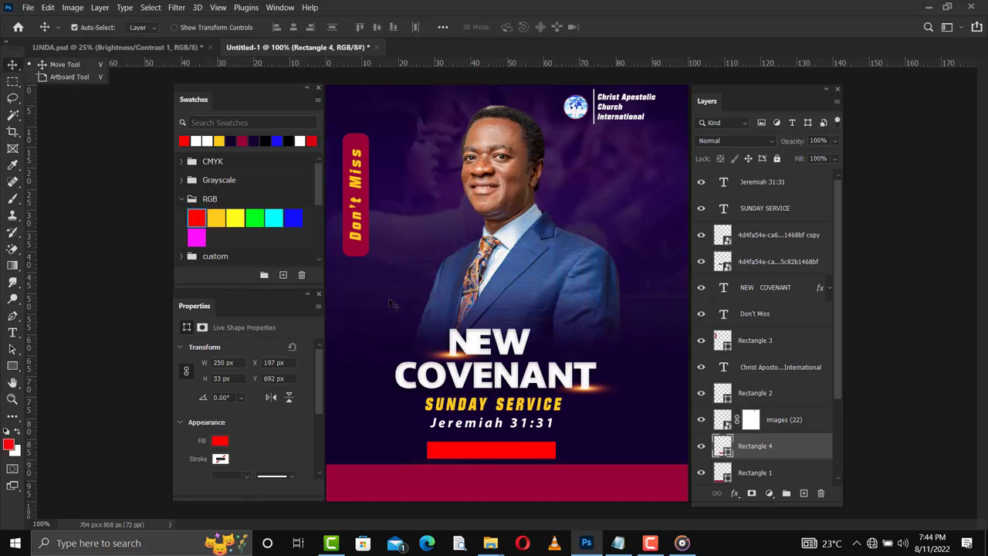
Duplicate the red bar, shorten the copy to 107 px wide, and fill it white
{"action": "key", "text": "ctrl+j"}
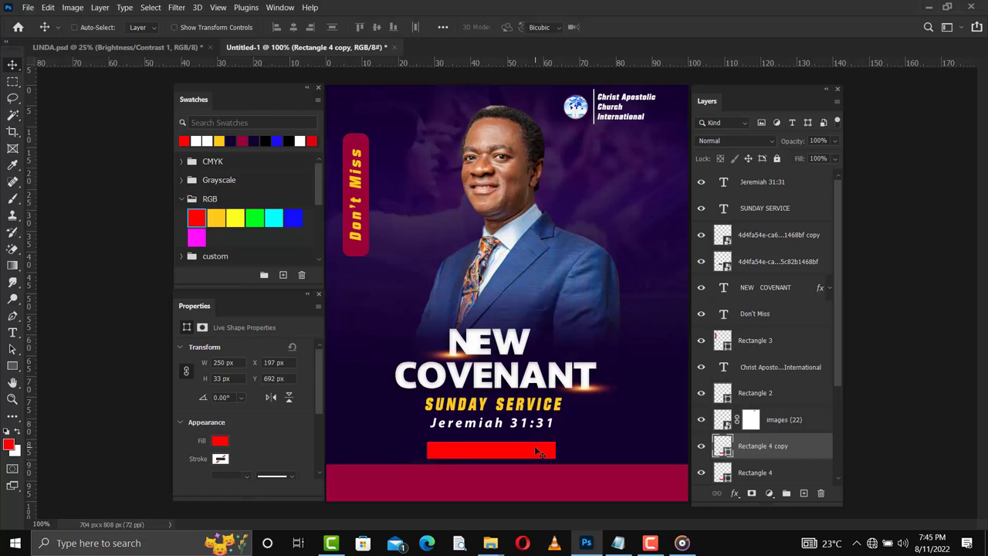
{"action": "key", "text": "ctrl+t"}
{"action": "left_click_drag", "start_coordinate": [556, 450], "coordinate": [485, 450]}
{"action": "key", "text": "Return"}
{"action": "left_click", "coordinate": [207, 141]}
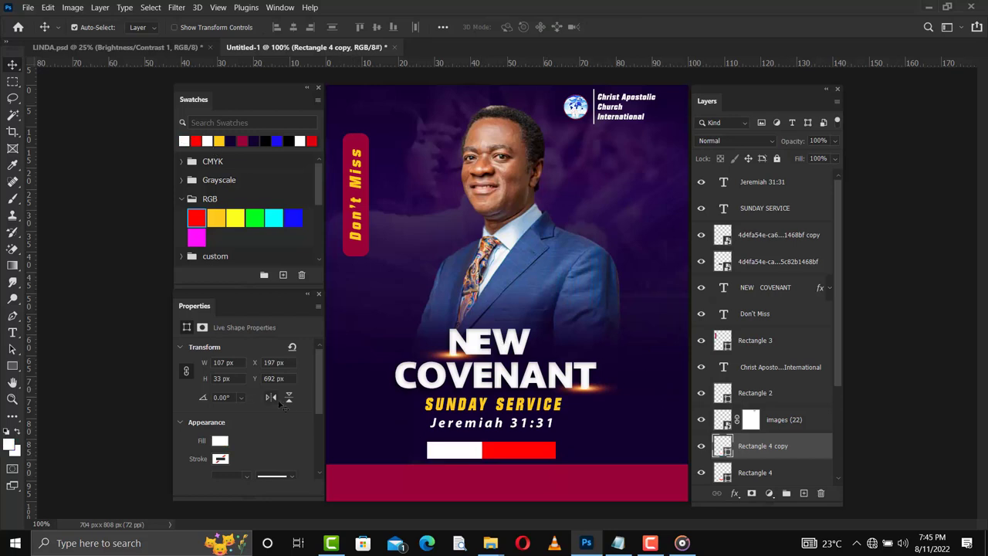
{"action": "key", "text": "t"}
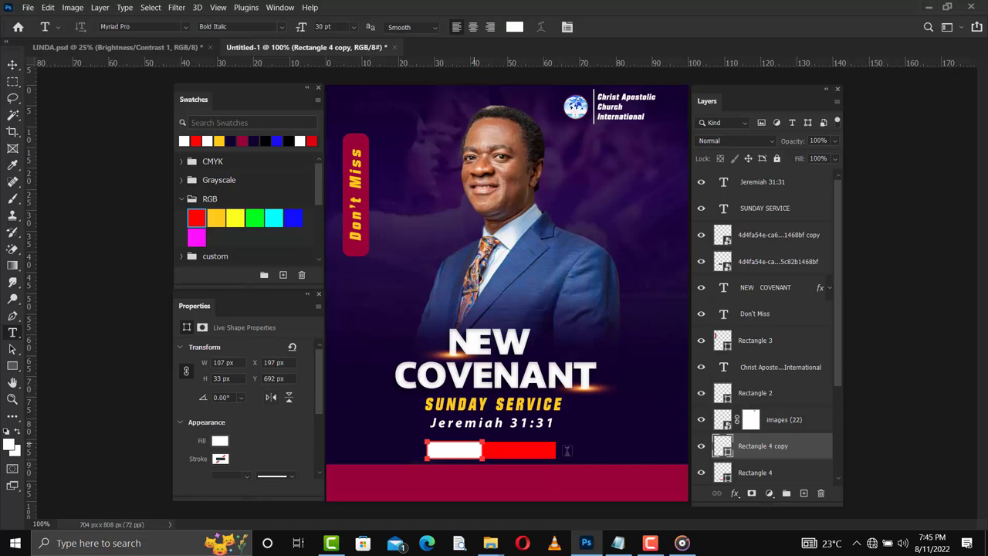
Add a red Myriad Pro Bold TIME text layer
{"action": "left_click", "coordinate": [583, 431]}
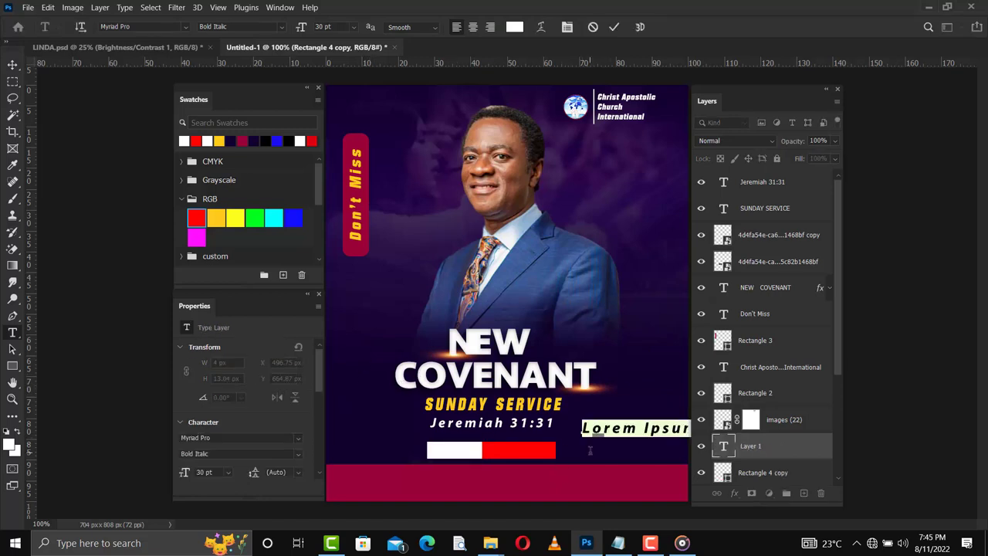
{"action": "key", "text": "Left"}
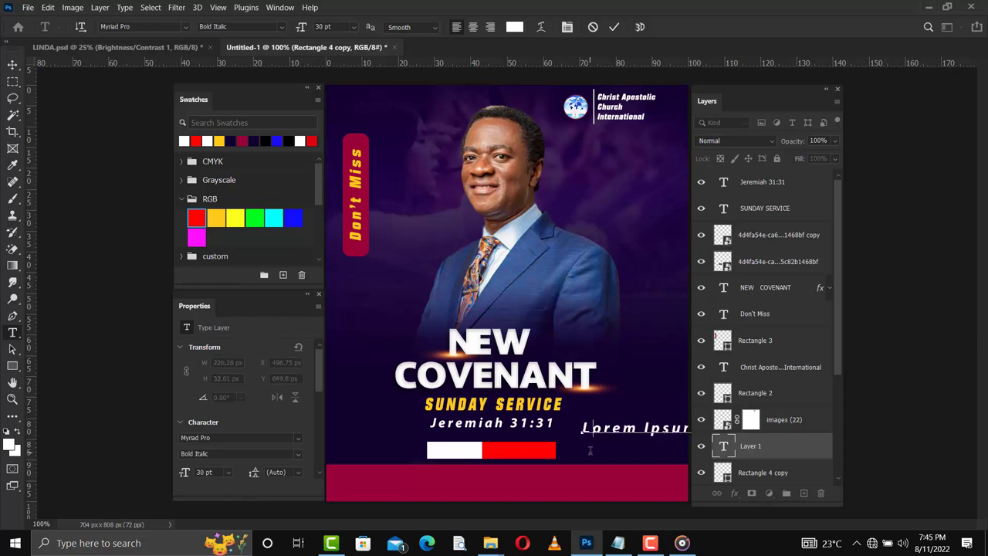
{"action": "type", "text": "TIME"}
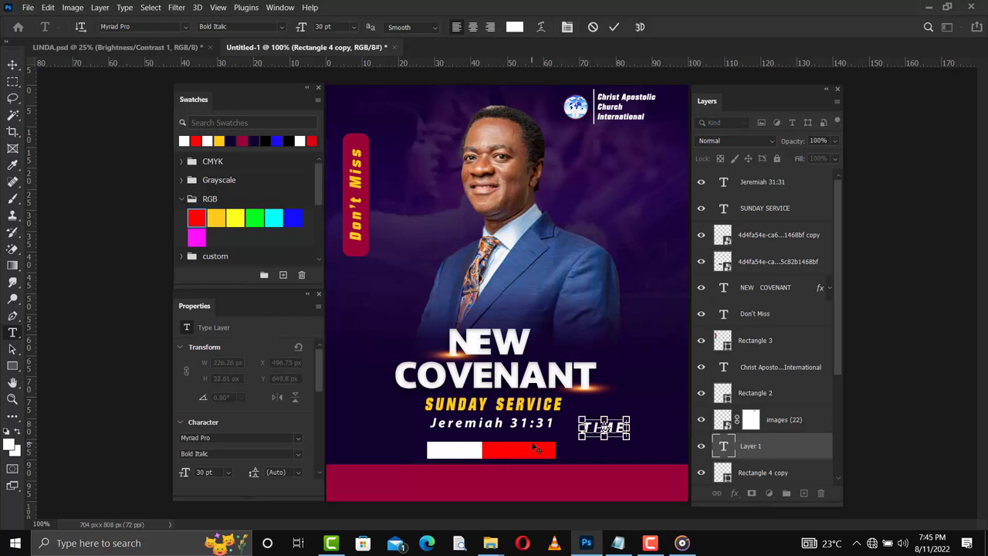
{"action": "left_click", "coordinate": [495, 87]}
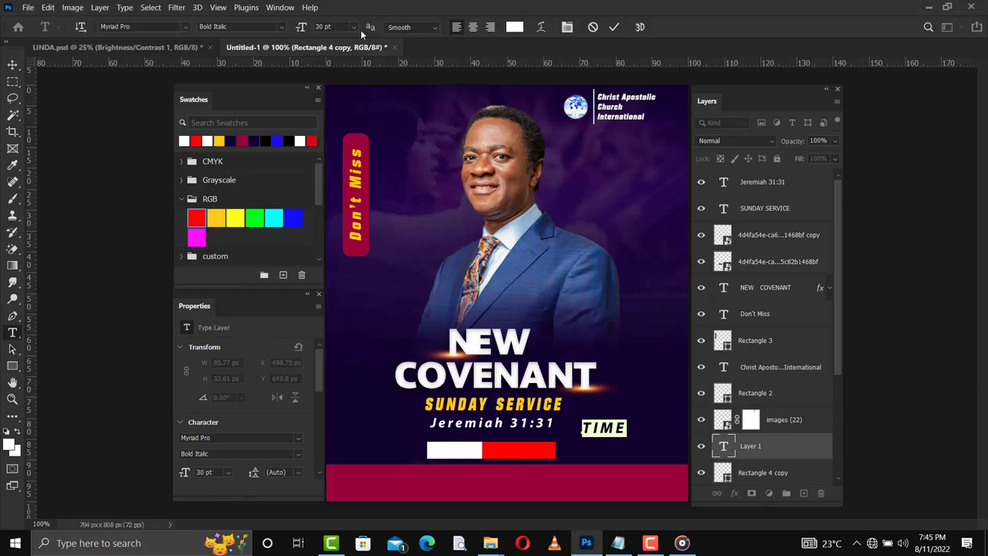
{"action": "left_click", "coordinate": [197, 141]}
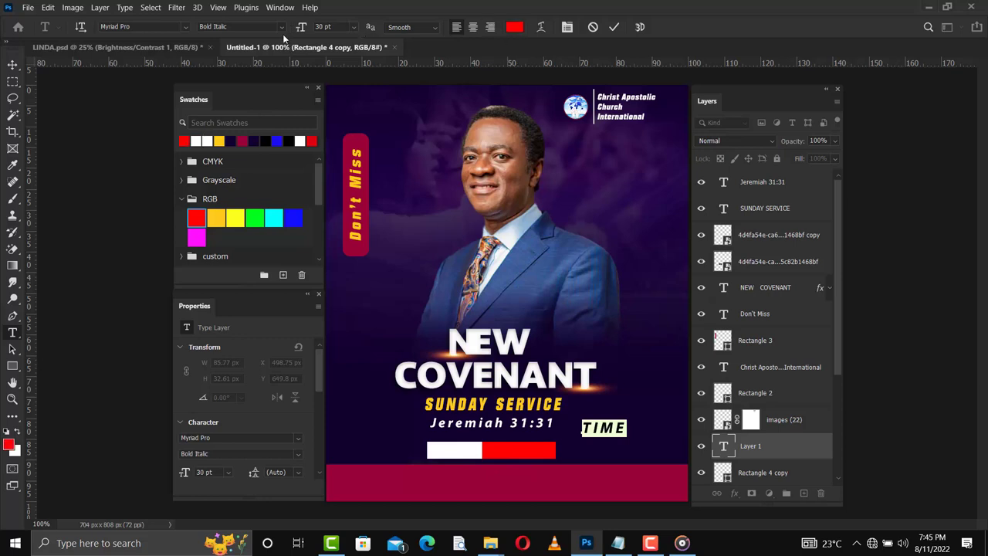
{"action": "left_click", "coordinate": [239, 26]}
{"action": "left_click", "coordinate": [262, 56]}
{"action": "left_click", "coordinate": [614, 26]}
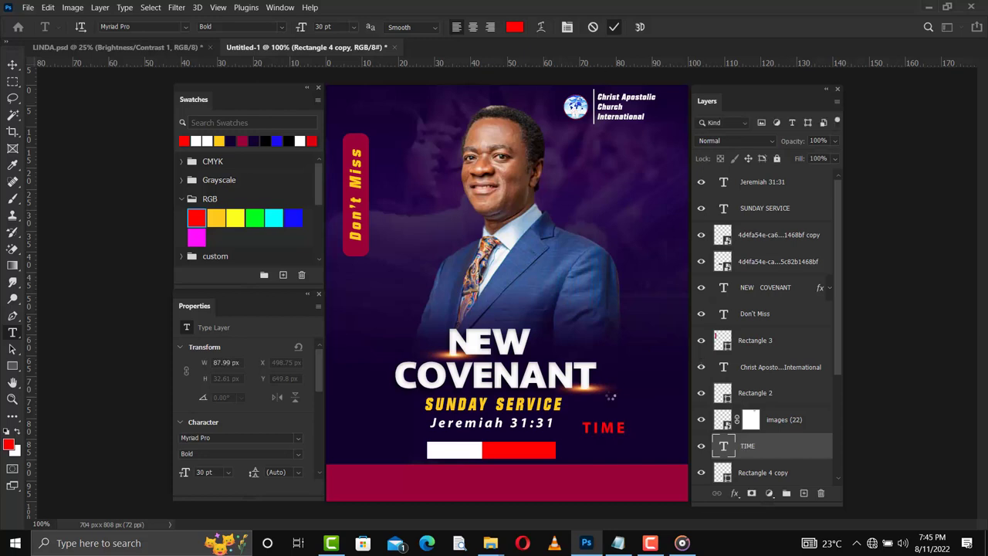
Move TIME onto the white block, enlarge it, and duplicate a copy onto the red bar
{"action": "key", "text": "v"}
{"action": "left_click_drag", "start_coordinate": [606, 418], "coordinate": [457, 452]}
{"action": "key", "text": "ctrl+t"}
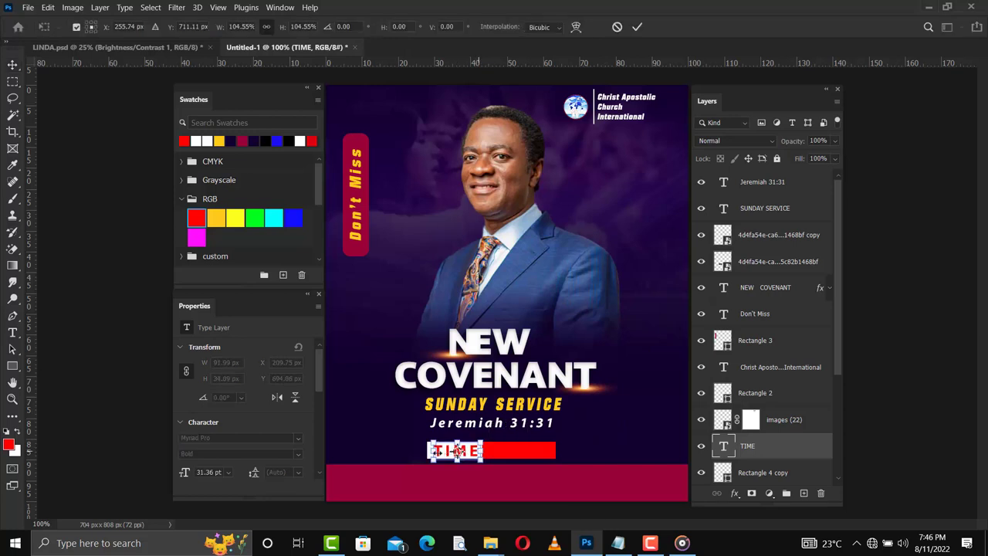
{"action": "key", "text": "Return"}
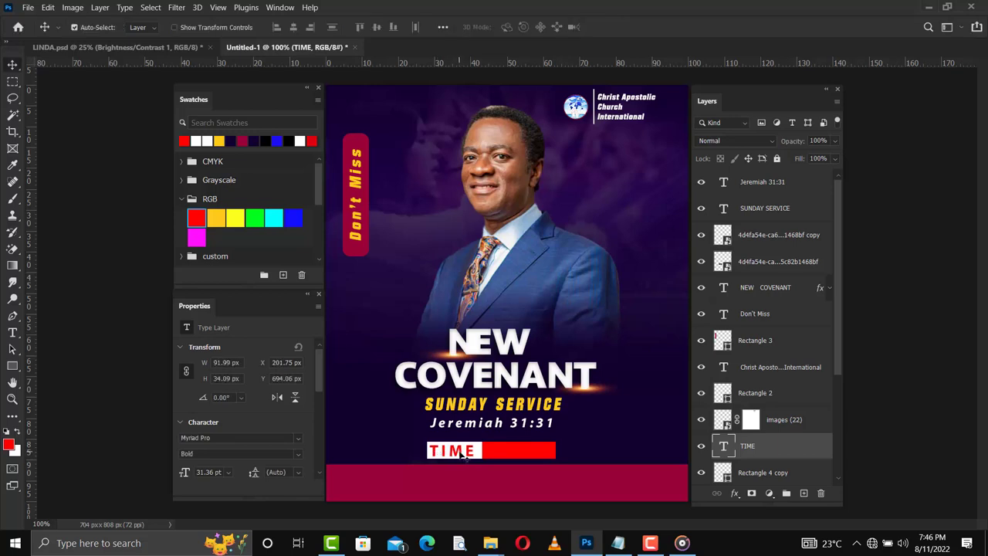
{"action": "left_click_drag", "start_coordinate": [459, 455], "coordinate": [532, 456]}
{"action": "left_click", "coordinate": [195, 140]}
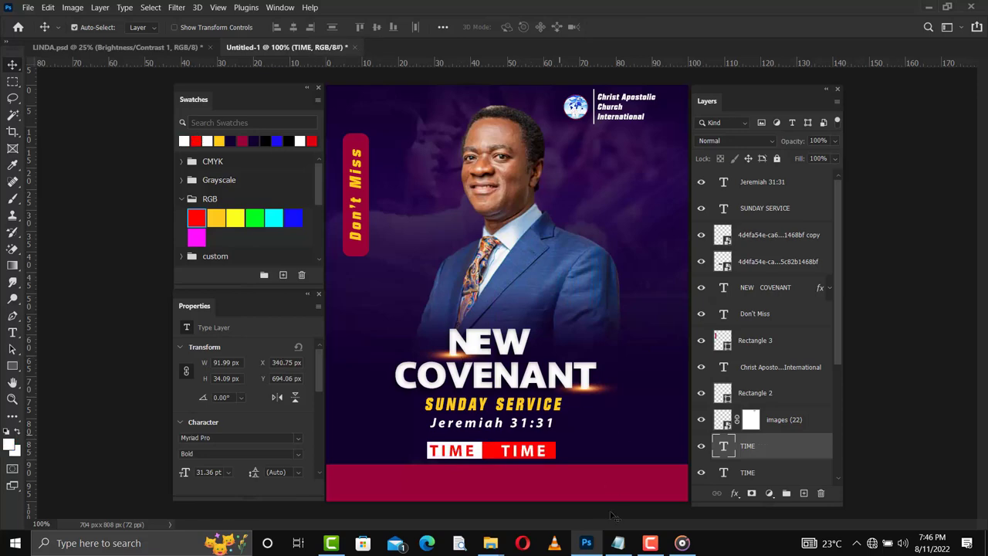
{"action": "left_click", "coordinate": [618, 543]}
Replace the second TIME with 9AM GMT copied from the notes, with tracking 20
{"action": "left_click_drag", "start_coordinate": [42, 181], "coordinate": [82, 181]}
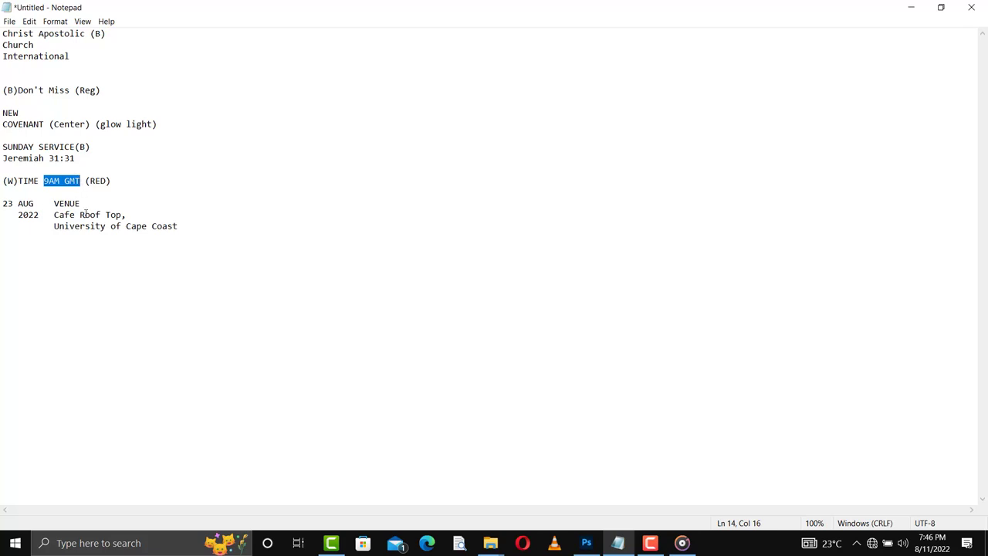
{"action": "key", "text": "ctrl+c"}
{"action": "key", "text": "alt+Tab"}
{"action": "key", "text": "ctrl+v"}
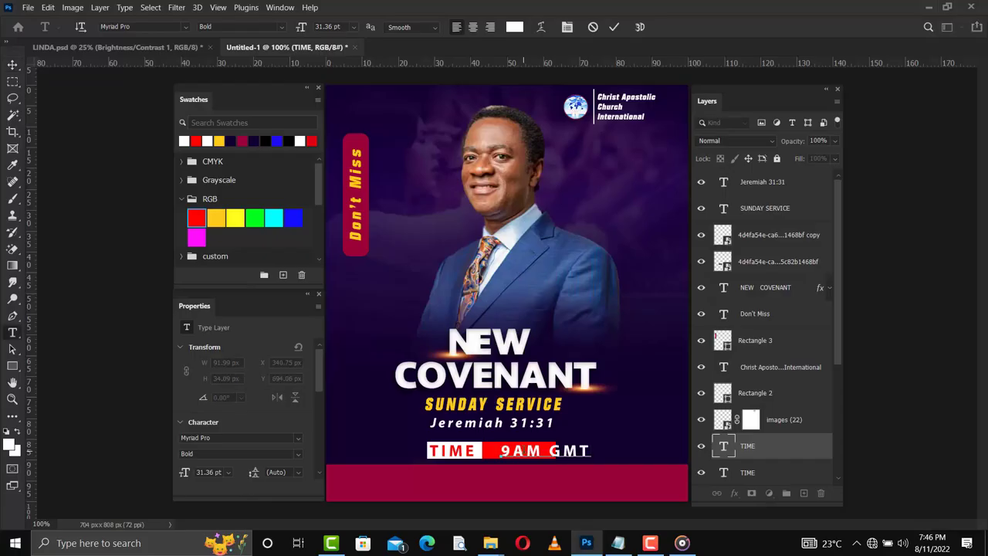
{"action": "key", "text": "ctrl+a"}
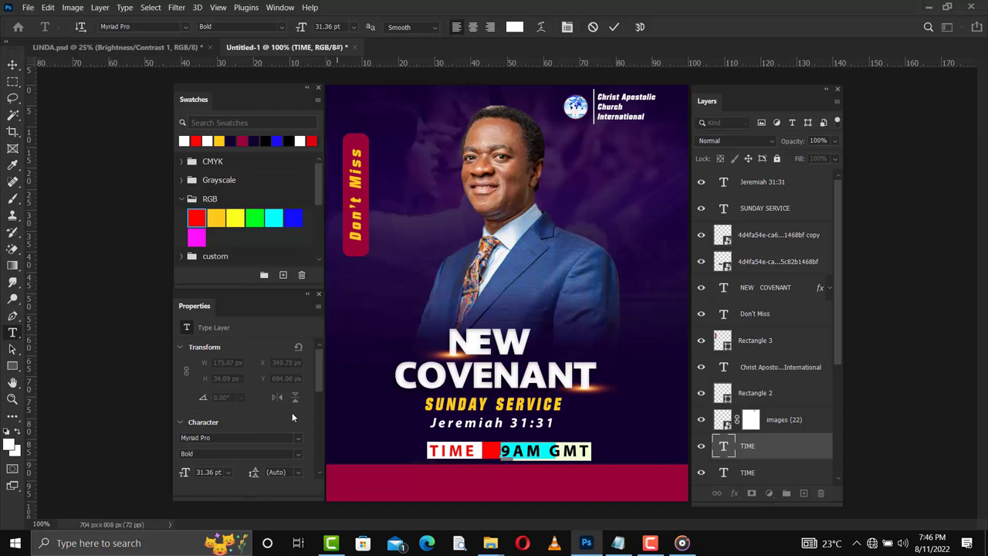
{"action": "left_click_drag", "start_coordinate": [319, 375], "coordinate": [257, 395]}
{"action": "left_click", "coordinate": [551, 451]}
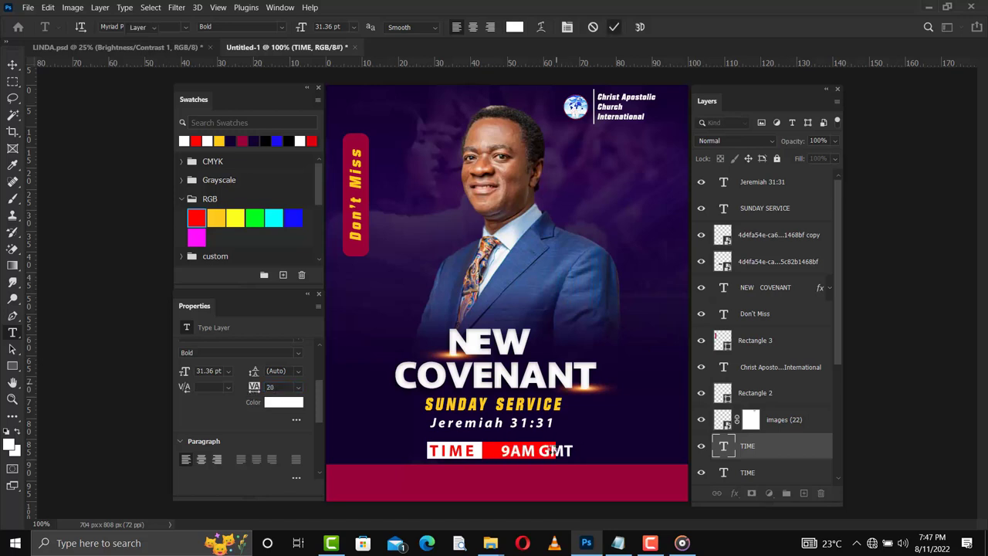
{"action": "key", "text": "ctrl+Return"}
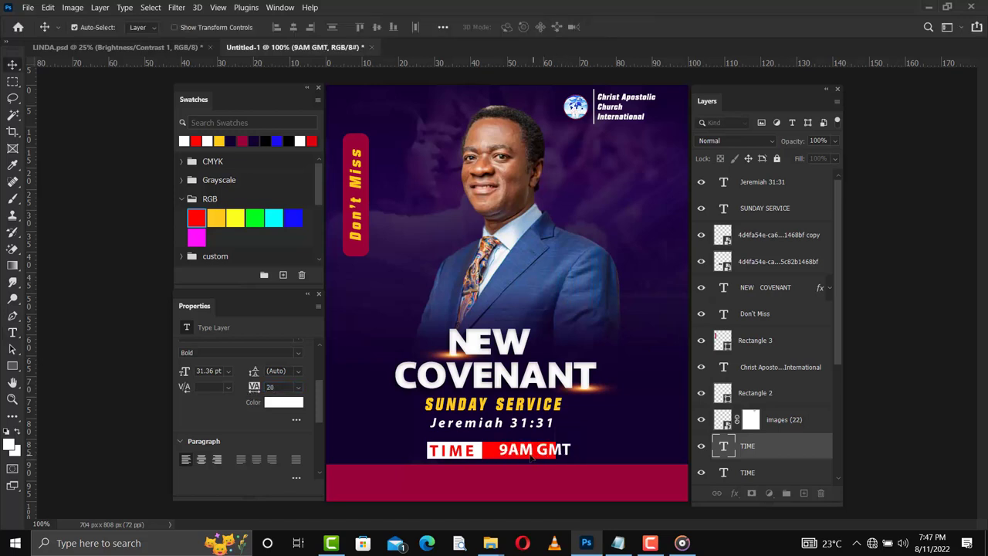
Set 9AM GMT to 28 pt and nudge it beside TIME
{"action": "key", "text": "shift+Left"}
{"action": "key", "text": "shift+Left"}
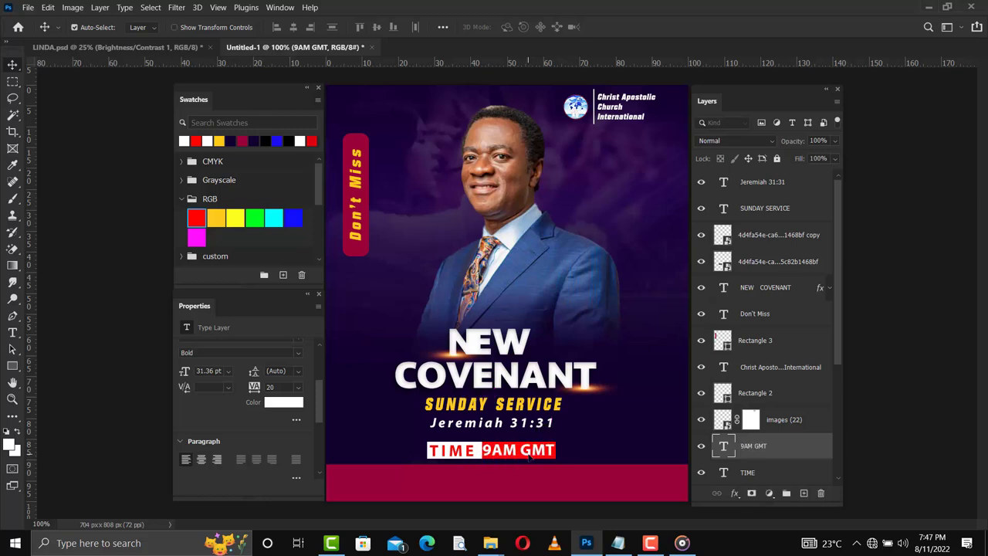
{"action": "key", "text": "t"}
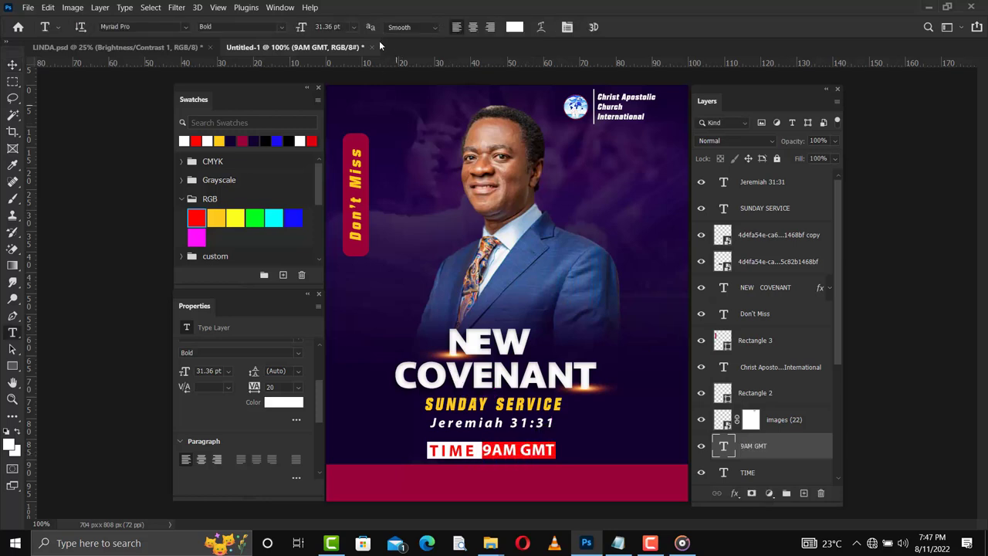
{"action": "left_click", "coordinate": [353, 28]}
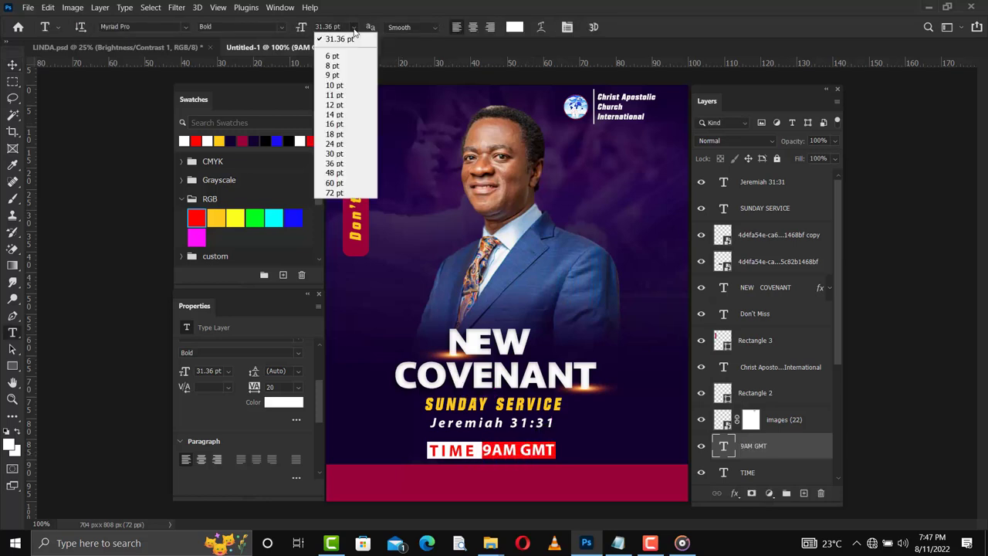
{"action": "left_click", "coordinate": [341, 145]}
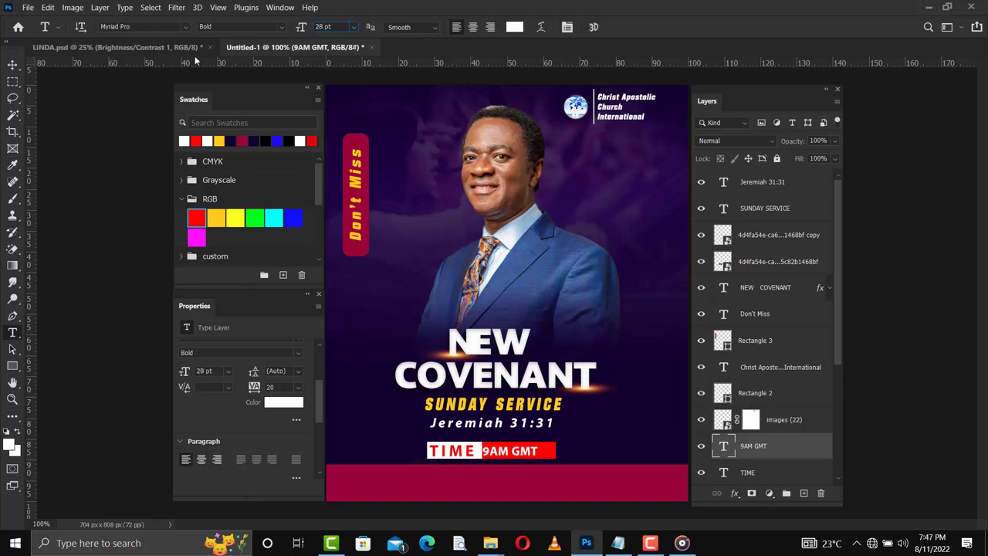
{"action": "left_click", "coordinate": [14, 65]}
{"action": "key", "text": "Right"}
{"action": "key", "text": "Right"}
{"action": "key", "text": "Right"}
{"action": "key", "text": "Right"}
{"action": "key", "text": "Right"}
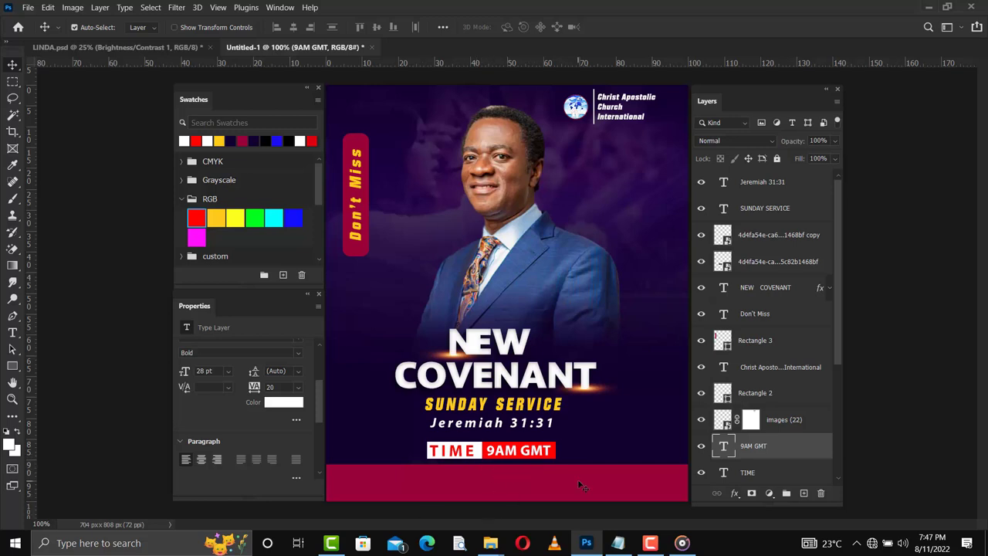
Draw a thin white 2 × 60 px vertical rectangle in the centre of the bottom band
{"action": "left_click", "coordinate": [12, 366]}
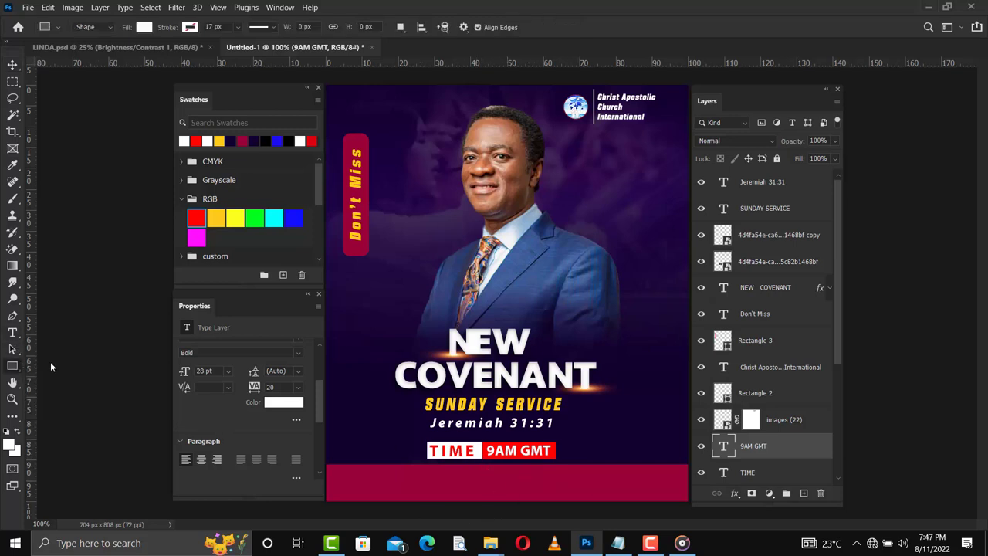
{"action": "left_click_drag", "start_coordinate": [494, 478], "coordinate": [495, 498]}
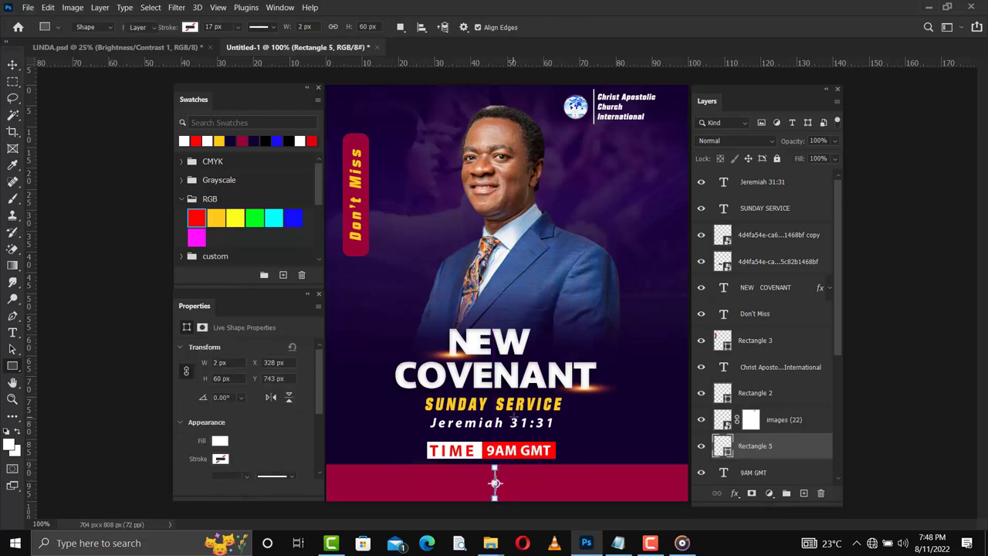
{"action": "key", "text": "v"}
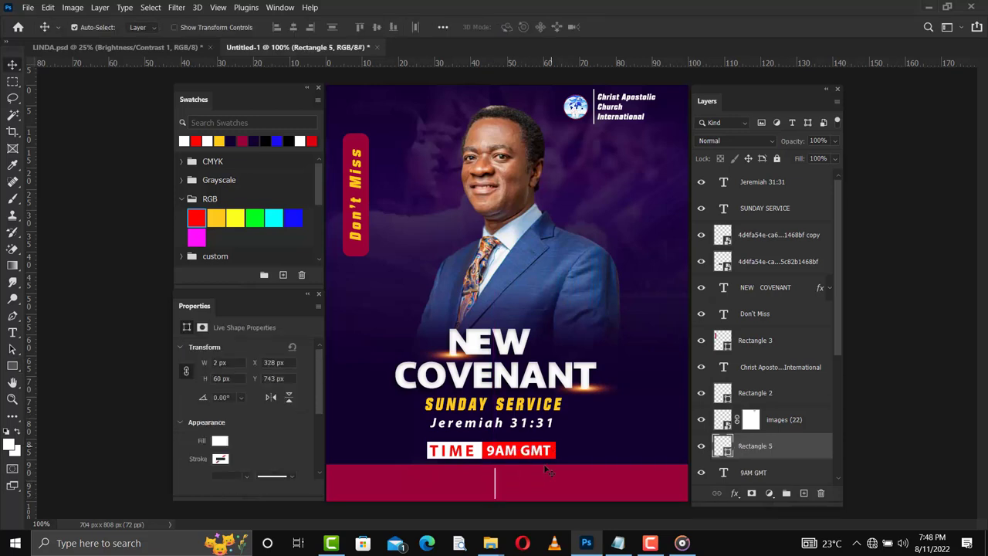
Copy the date and VENUE lines from the Notepad notes
{"action": "left_click", "coordinate": [618, 543]}
{"action": "left_click_drag", "start_coordinate": [2, 203], "coordinate": [41, 217]}
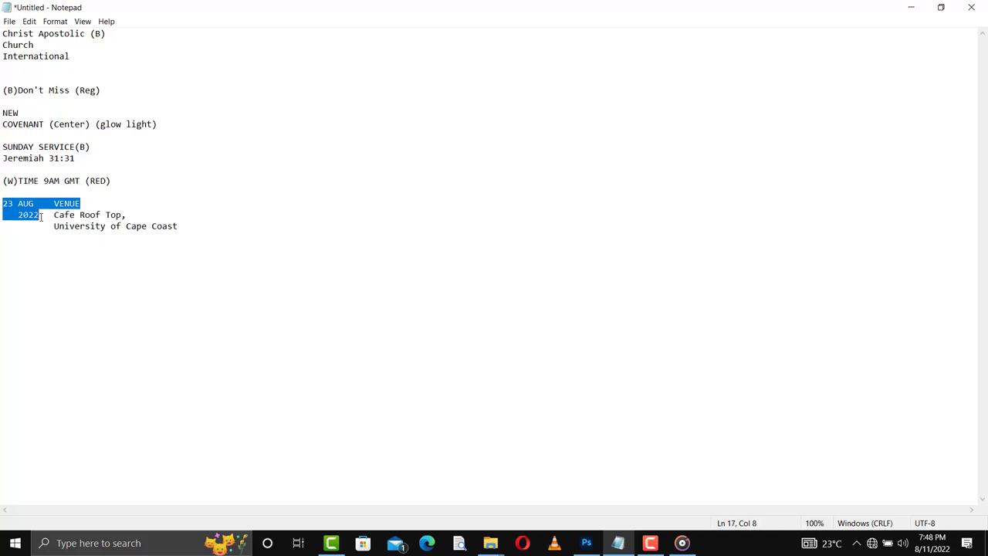
{"action": "left_click", "coordinate": [911, 7]}
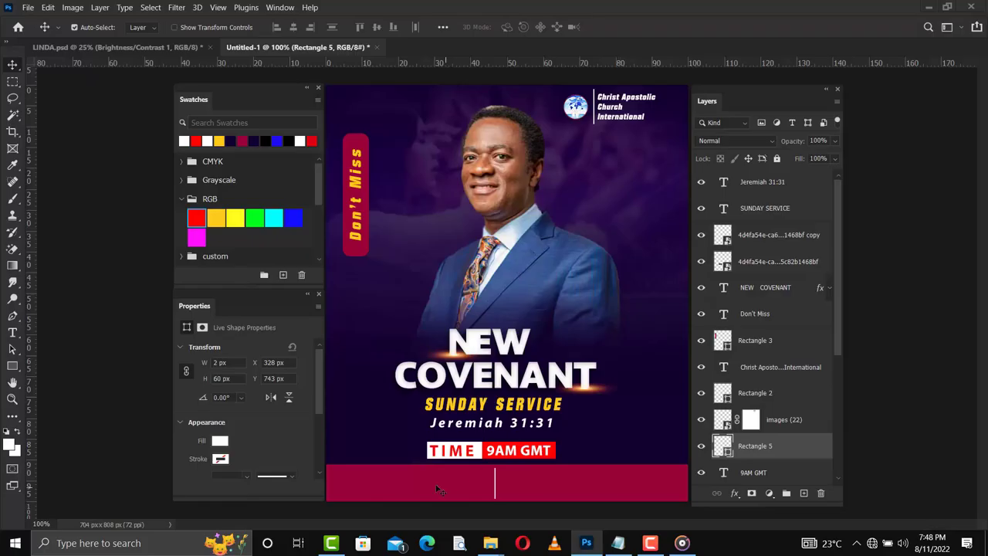
{"action": "left_click", "coordinate": [13, 333]}
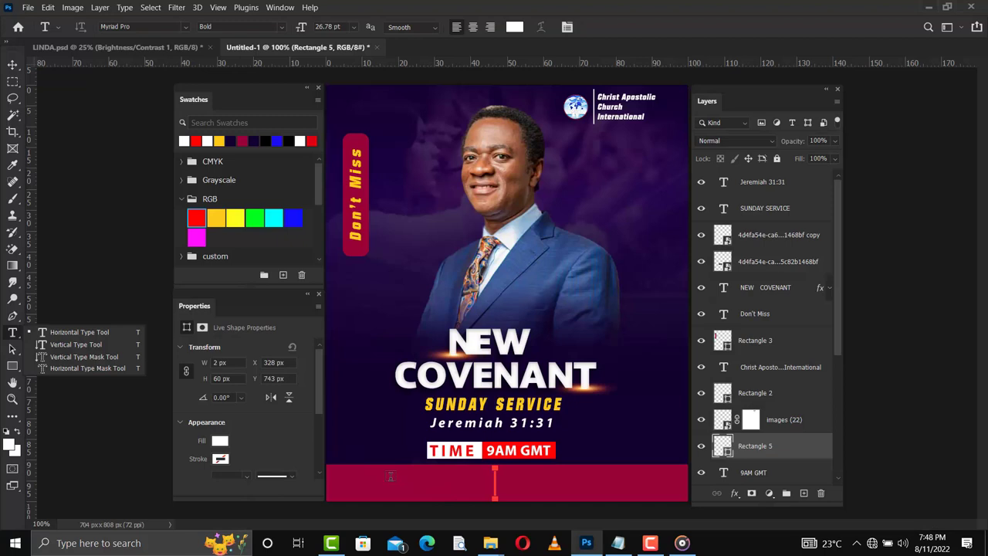
Paste the date into the bottom band, delete VENUE, and right-align both lines
{"action": "left_click", "coordinate": [391, 475]}
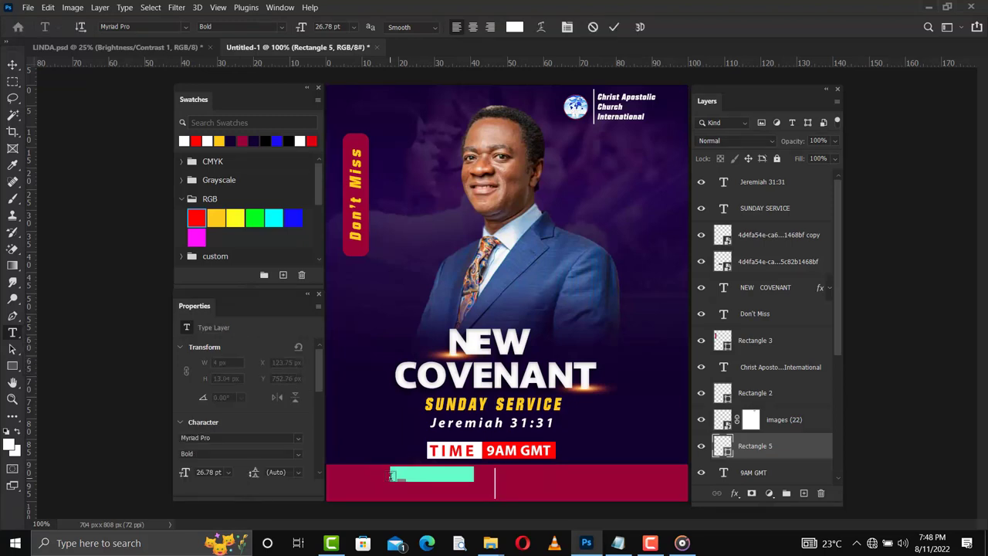
{"action": "key", "text": "ctrl+v"}
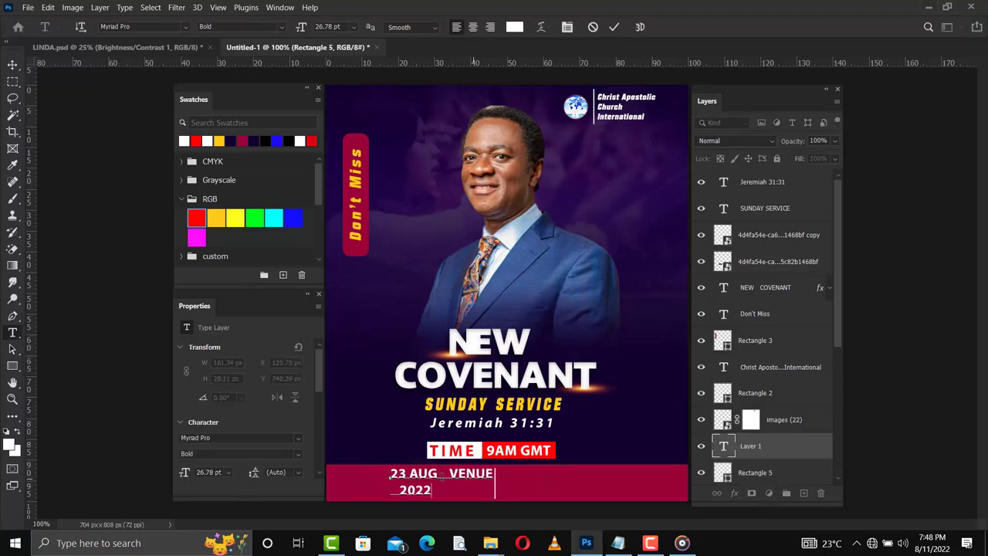
{"action": "left_click_drag", "start_coordinate": [437, 474], "coordinate": [495, 474]}
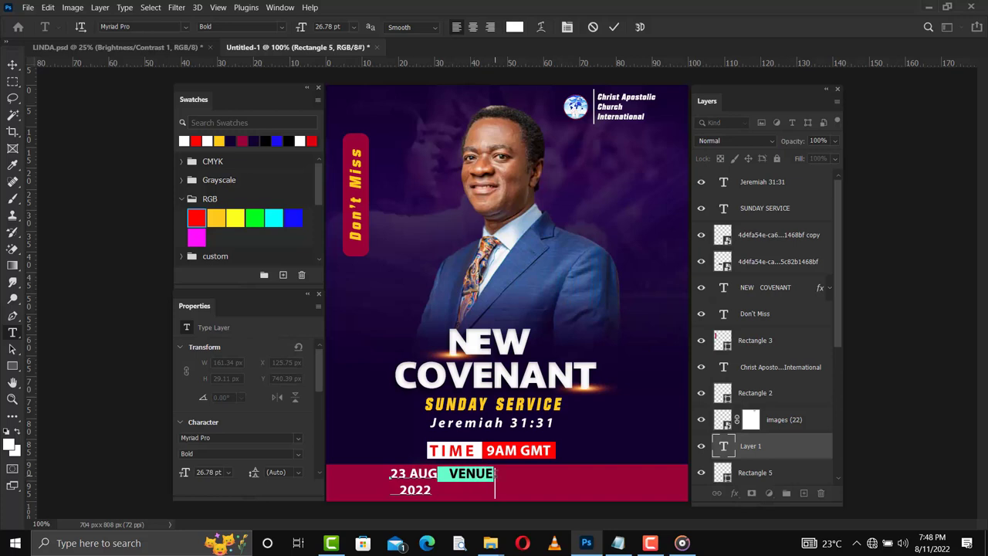
{"action": "key", "text": "BackSpace"}
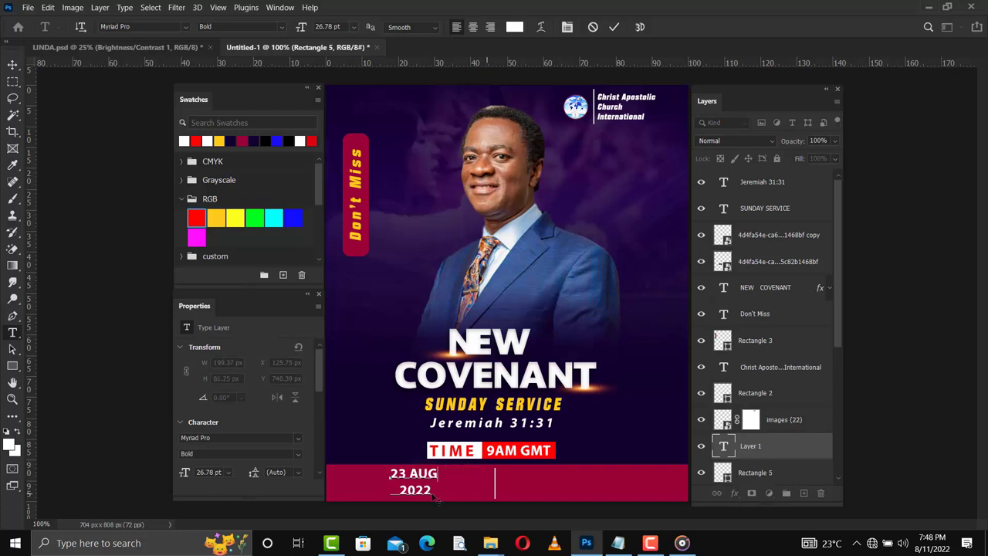
{"action": "key", "text": "ctrl+a"}
{"action": "left_click", "coordinate": [491, 27]}
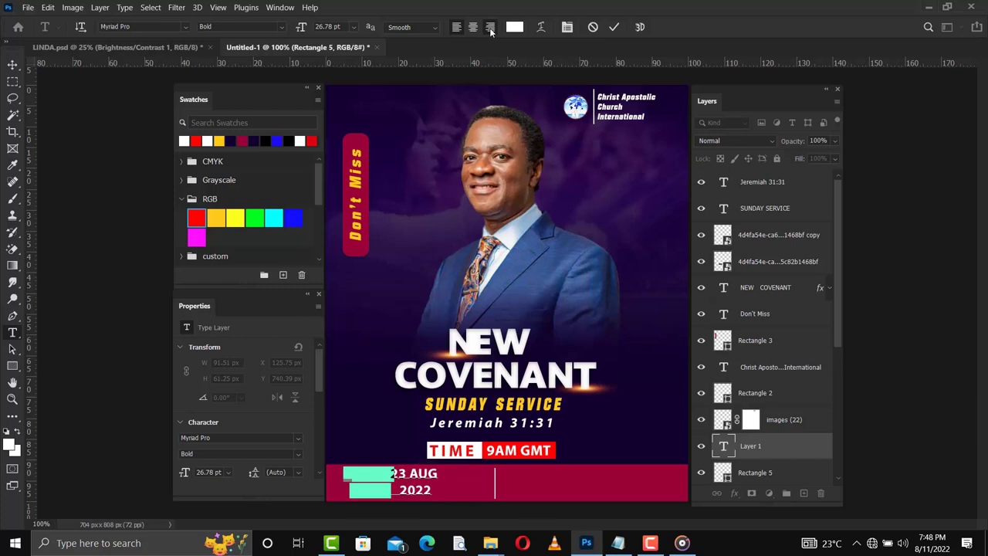
{"action": "left_click", "coordinate": [615, 27]}
{"action": "key", "text": "ctrl+Return"}
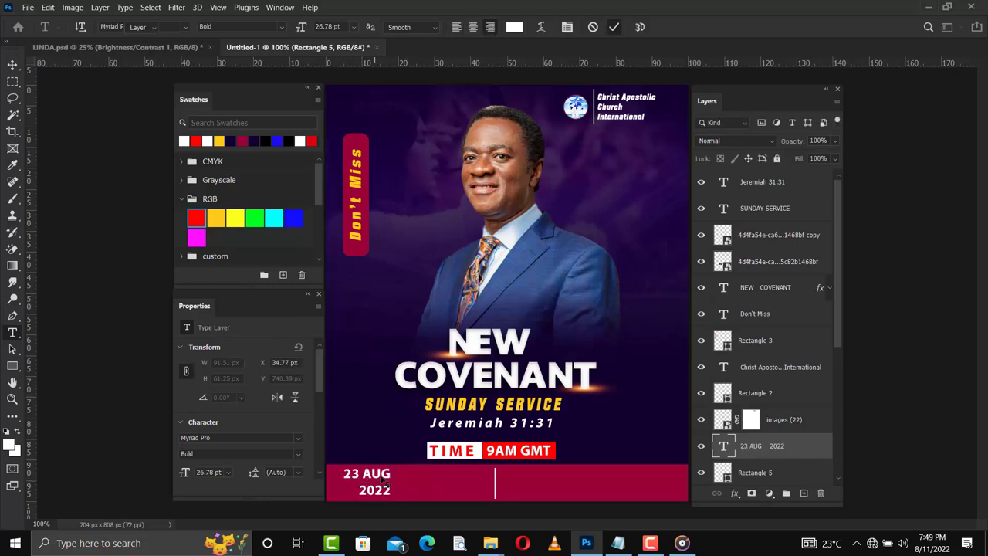
Move the date left against the divider and Alt-drag a copy to its right
{"action": "key", "text": "v"}
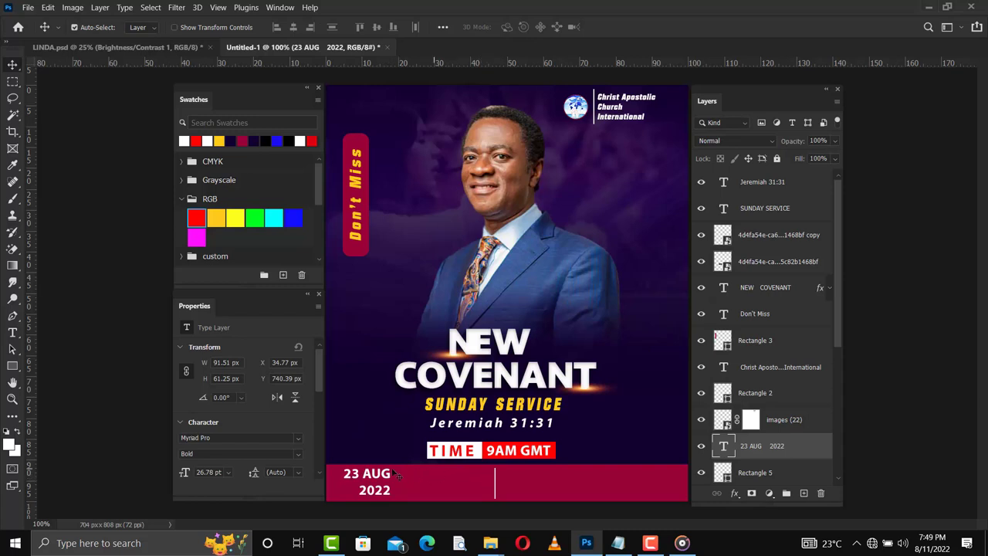
{"action": "left_click_drag", "start_coordinate": [390, 480], "coordinate": [484, 478]}
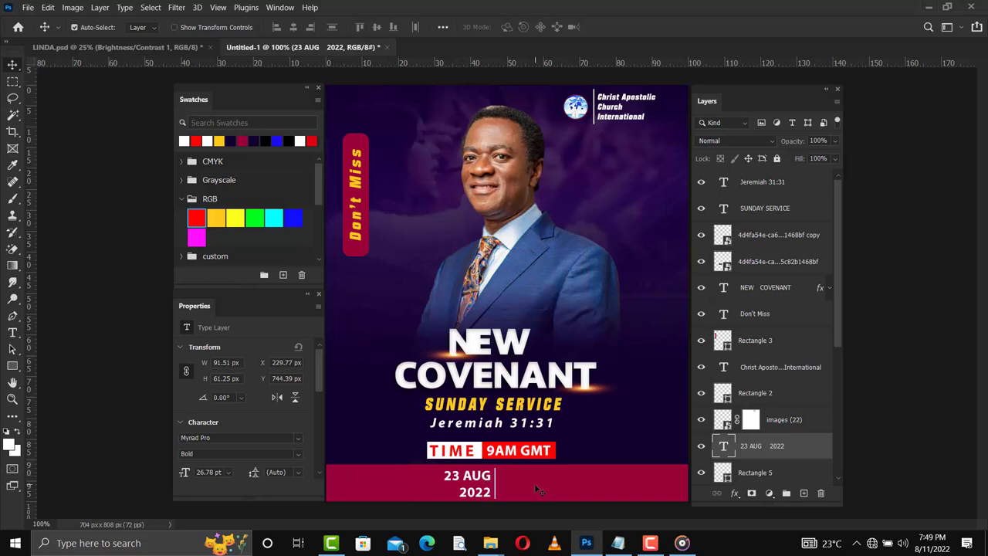
{"action": "left_click_drag", "start_coordinate": [493, 481], "coordinate": [545, 479]}
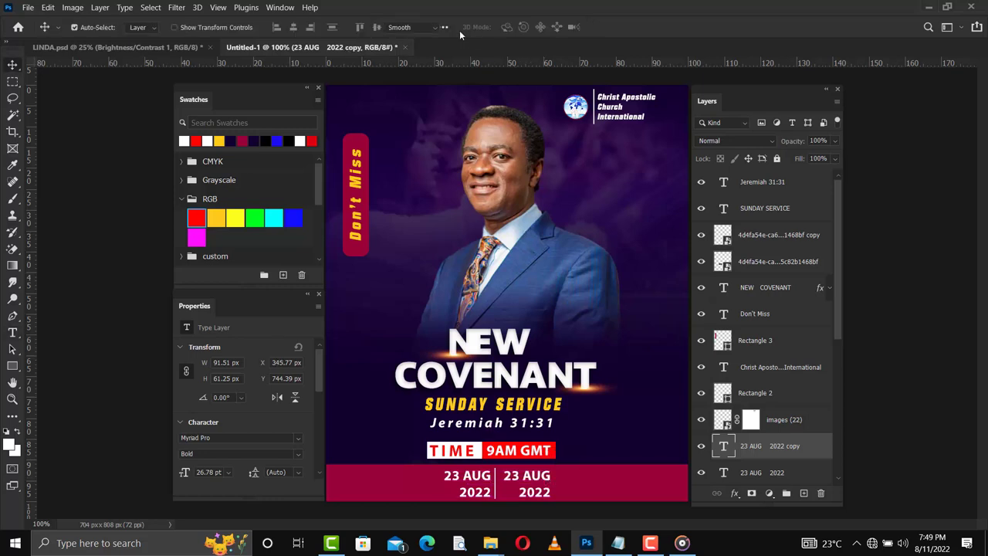
Copy the Cafe Roof Top and University lines from the notes into the right-hand copy
{"action": "key", "text": "t"}
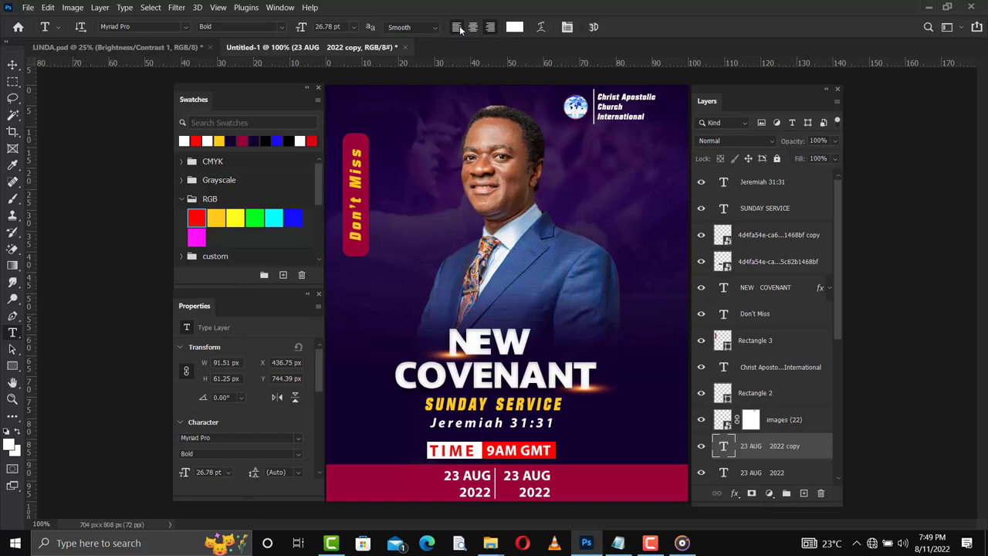
{"action": "left_click", "coordinate": [620, 545]}
{"action": "left_click_drag", "start_coordinate": [53, 216], "coordinate": [196, 232]}
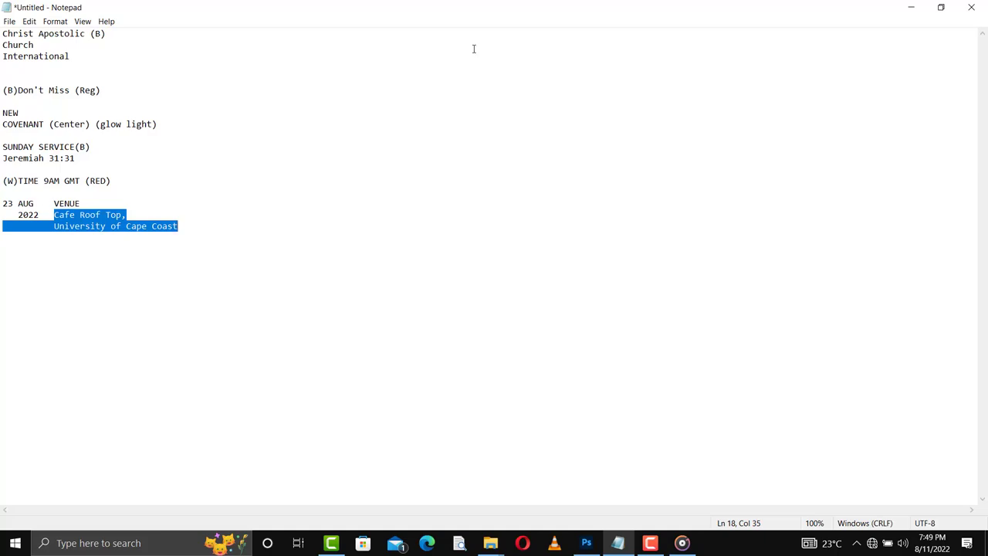
{"action": "left_click", "coordinate": [911, 7]}
{"action": "left_click", "coordinate": [572, 478]}
Replace the right-hand copy's text with VENUE followed by the pasted venue lines
{"action": "key", "text": "ctrl+a"}
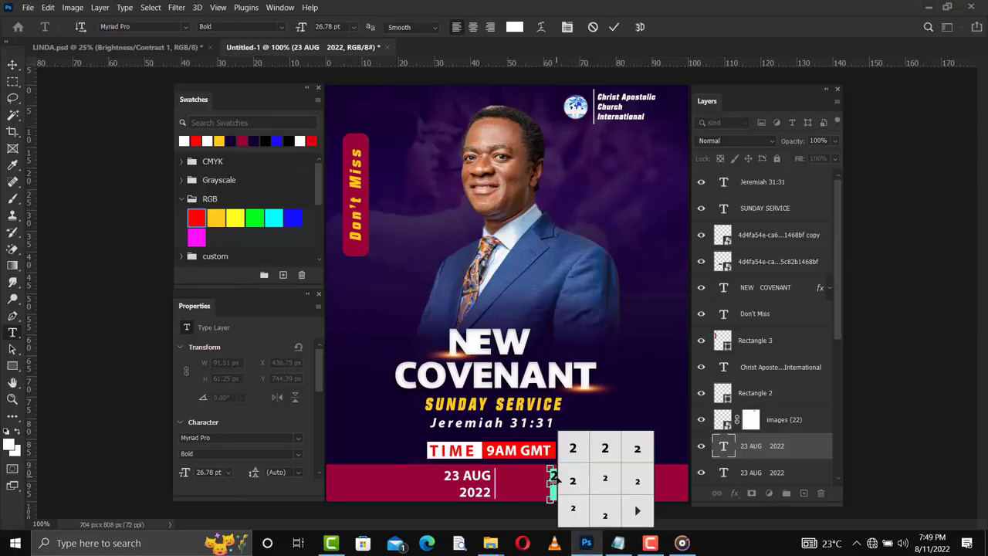
{"action": "left_click", "coordinate": [548, 478]}
{"action": "key", "text": "ctrl+a"}
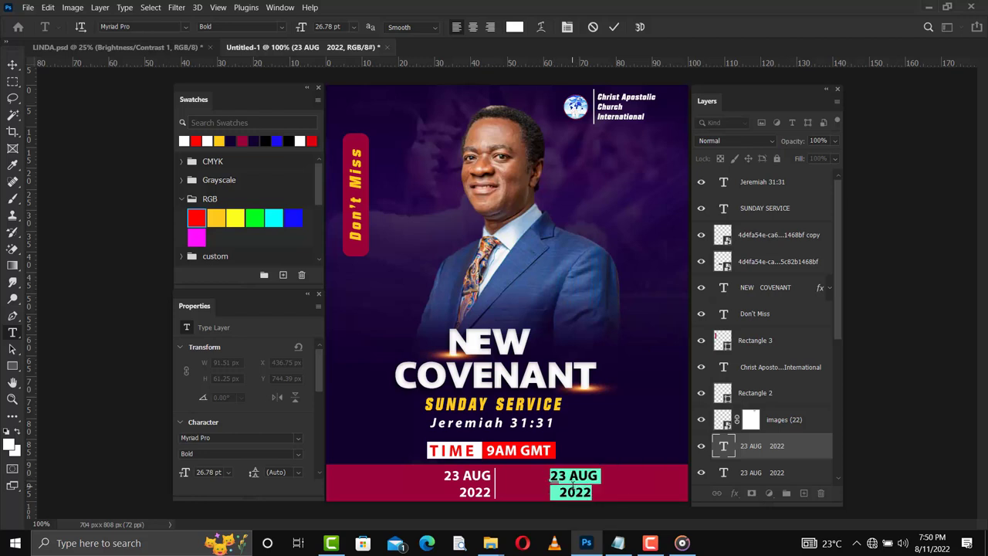
{"action": "type", "text": "VENUE"}
{"action": "key", "text": "ctrl"}
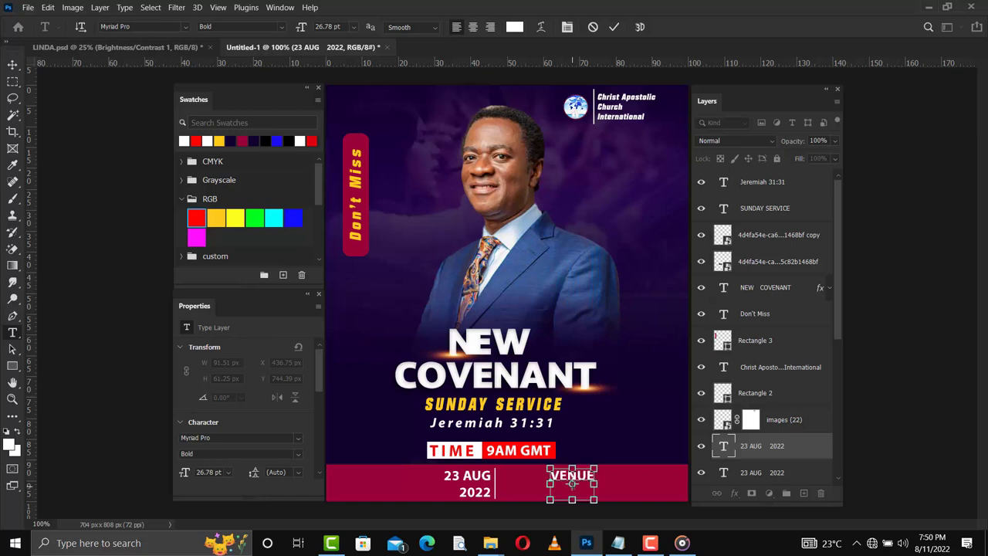
{"action": "key", "text": "Return"}
{"action": "type", "text": "Cafe Roof Top."}
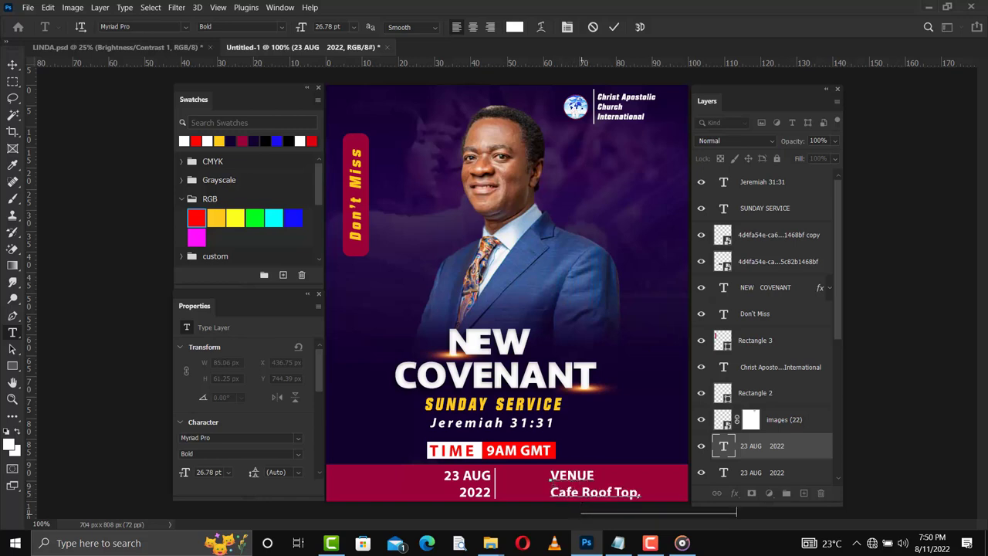
Resize the venue address lines to 16 pt and commit the text
{"action": "left_click_drag", "start_coordinate": [551, 492], "coordinate": [779, 519]}
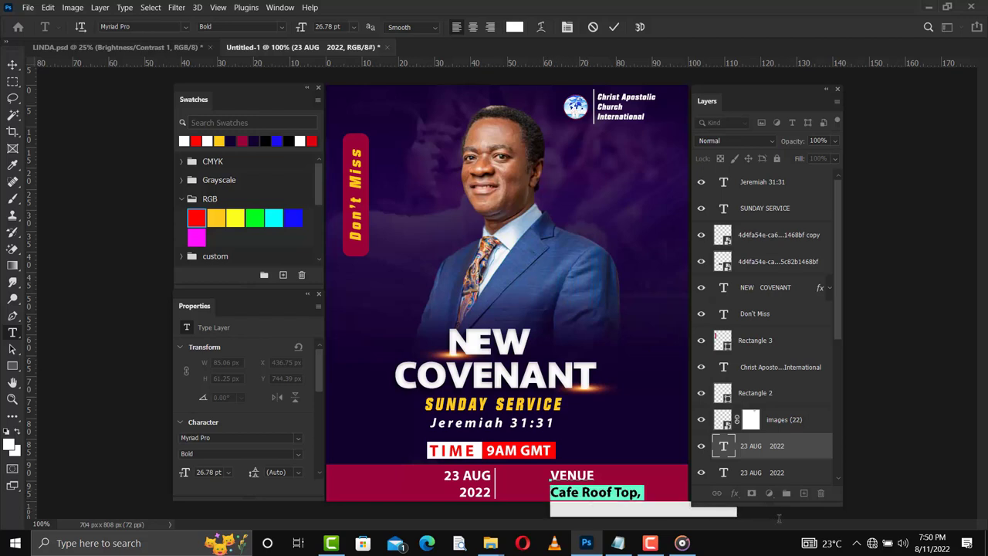
{"action": "left_click", "coordinate": [354, 26]}
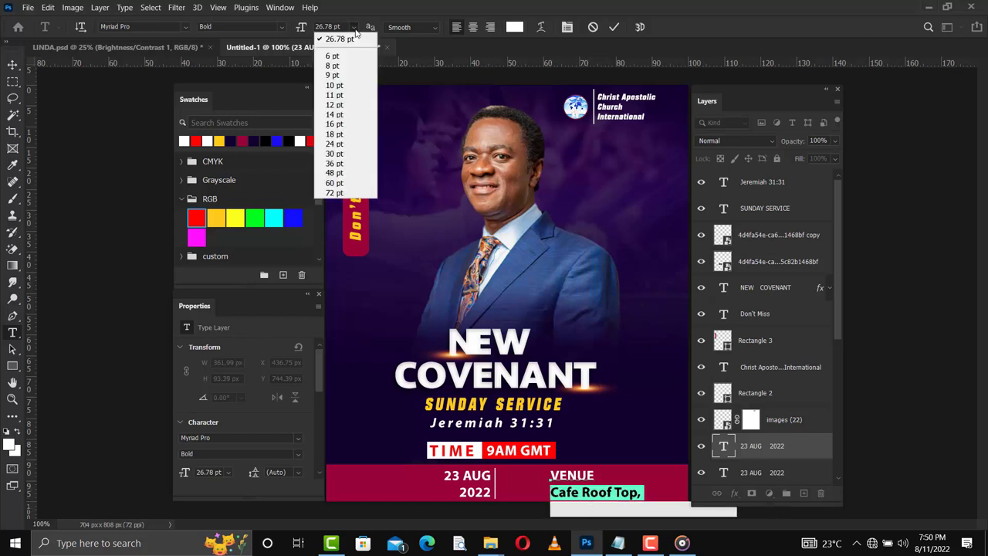
{"action": "left_click", "coordinate": [335, 125]}
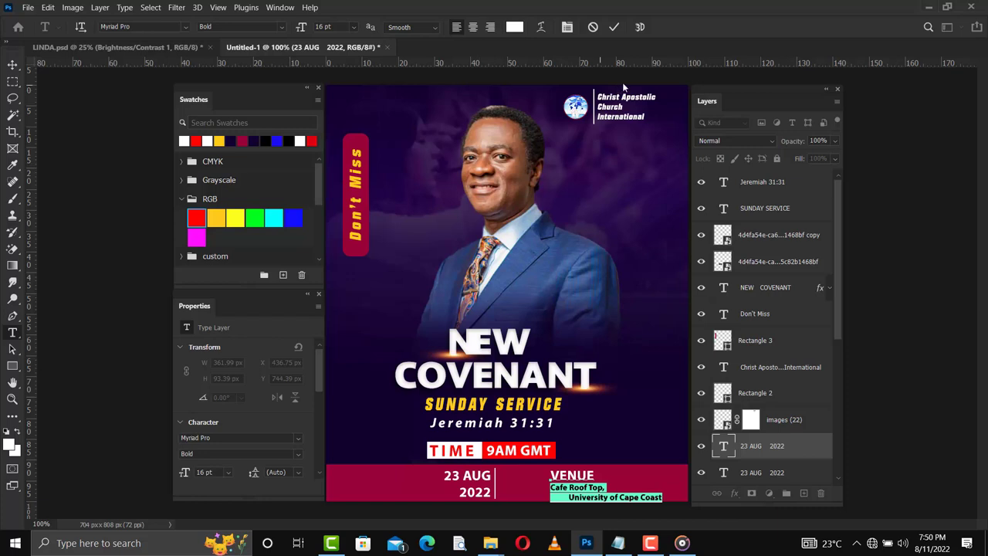
{"action": "left_click", "coordinate": [615, 28]}
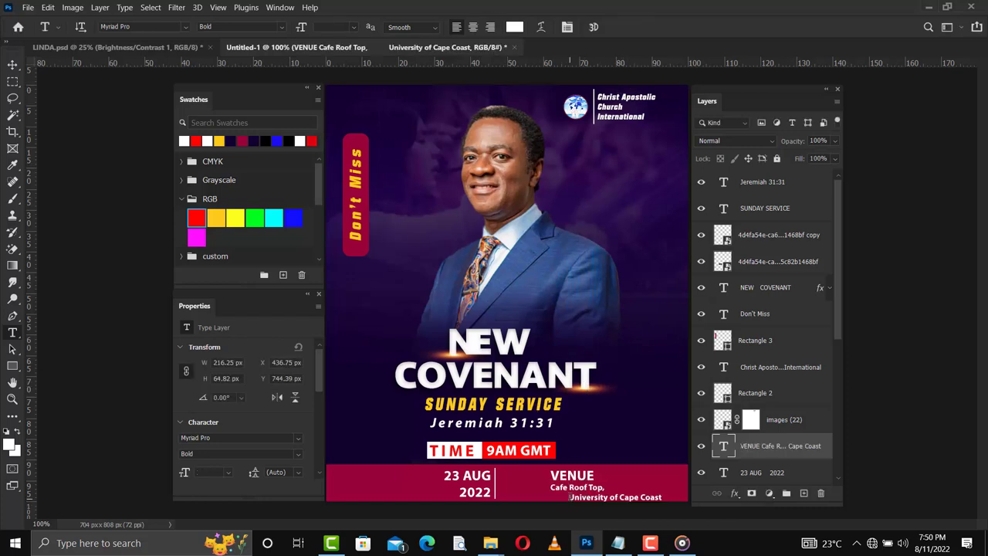
Move the venue block left so it sits beside the date divider
{"action": "key", "text": "v"}
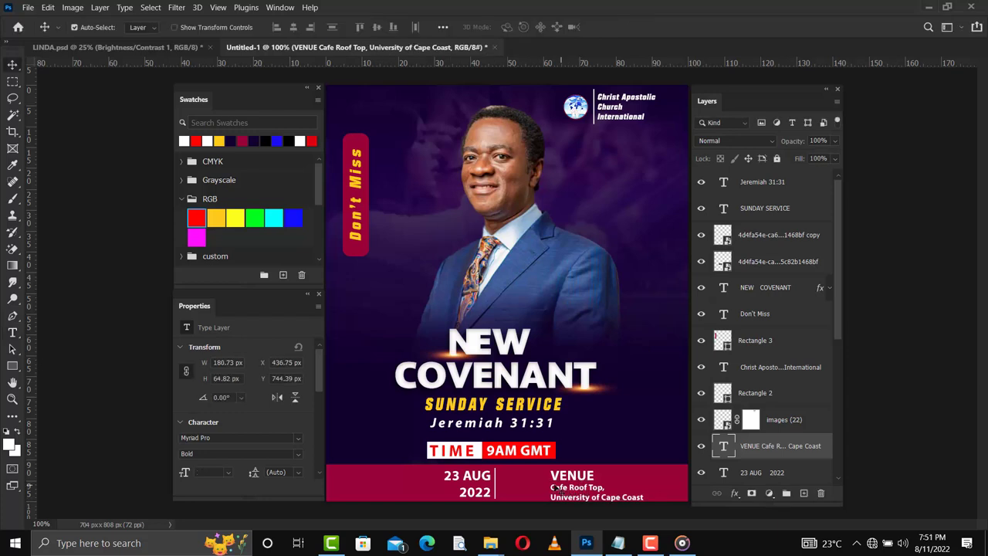
{"action": "left_click_drag", "start_coordinate": [551, 474], "coordinate": [579, 489]}
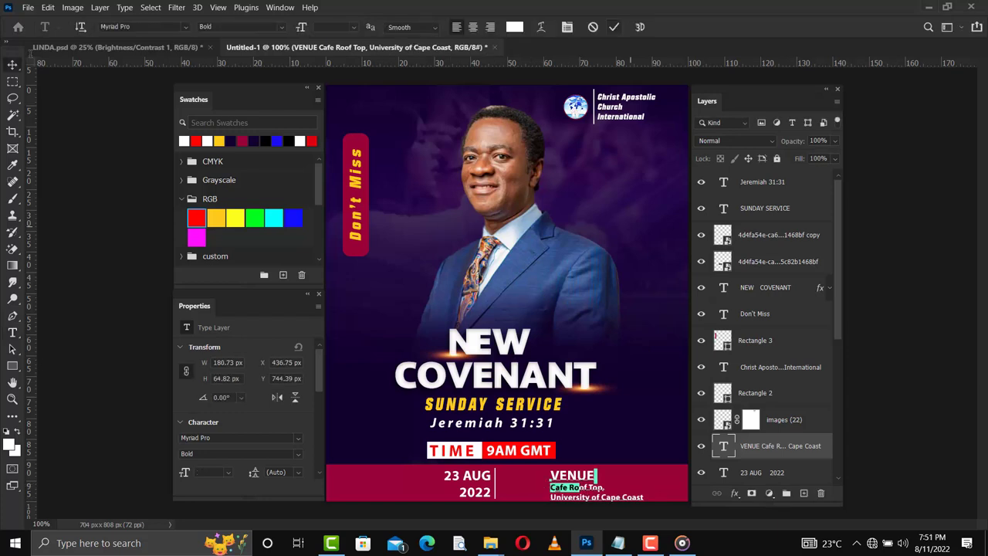
{"action": "left_click", "coordinate": [452, 267]}
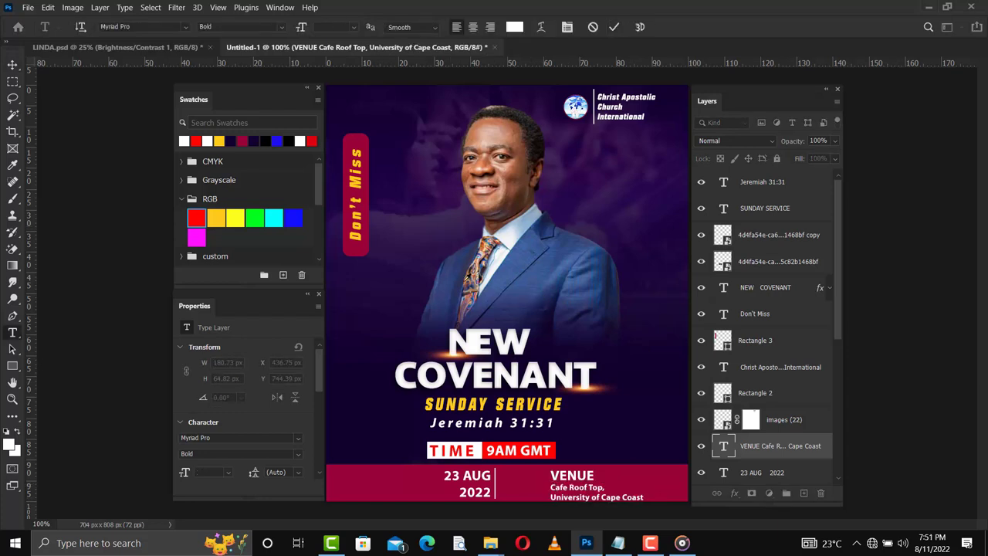
{"action": "key", "text": "v"}
{"action": "left_click_drag", "start_coordinate": [582, 474], "coordinate": [528, 474]}
Nudge the venue block into place and reposition the Jeremiah 31:31 line
{"action": "key", "text": "Up"}
{"action": "key", "text": "Up"}
{"action": "key", "text": "Up"}
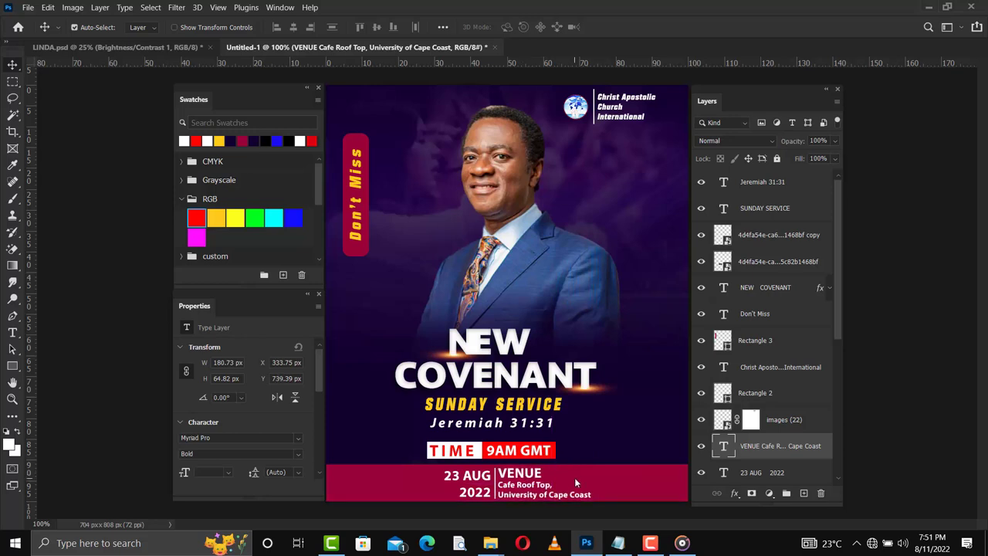
{"action": "key", "text": "Right"}
{"action": "key", "text": "Right"}
{"action": "key", "text": "Right"}
{"action": "key", "text": "Right"}
{"action": "key", "text": "Down"}
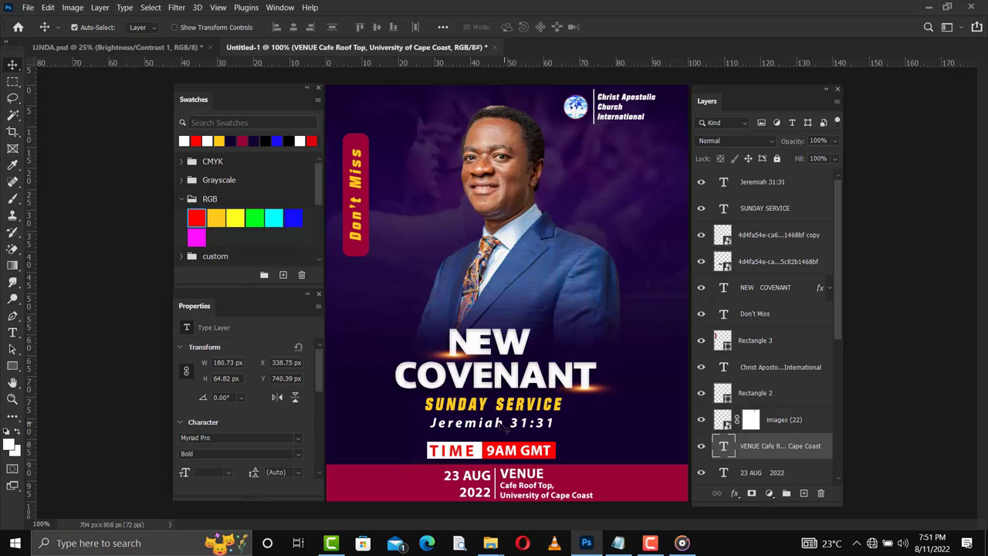
{"action": "left_click_drag", "start_coordinate": [504, 429], "coordinate": [486, 415]}
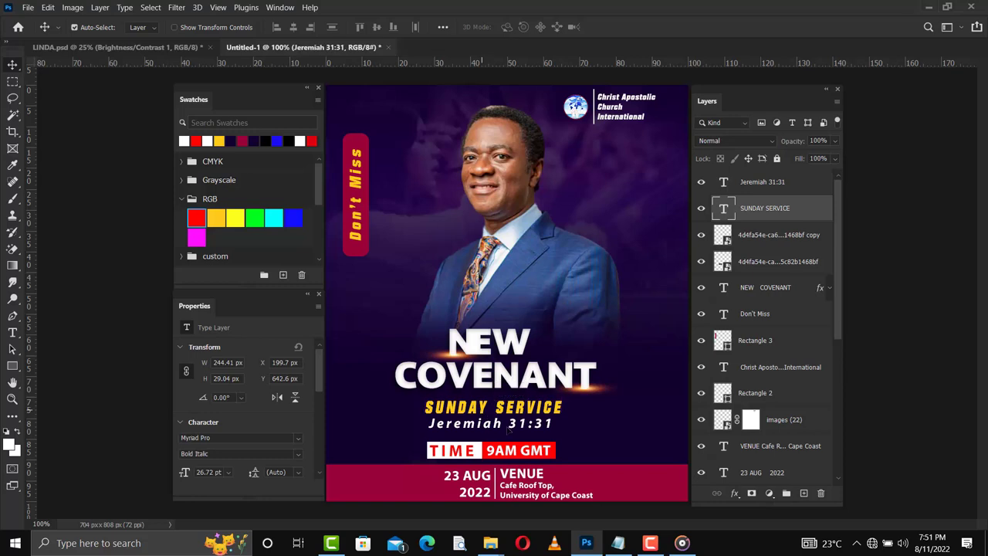
Scale the NEW COVENANT headline to about 113% and recentre it
{"action": "left_click", "coordinate": [488, 383]}
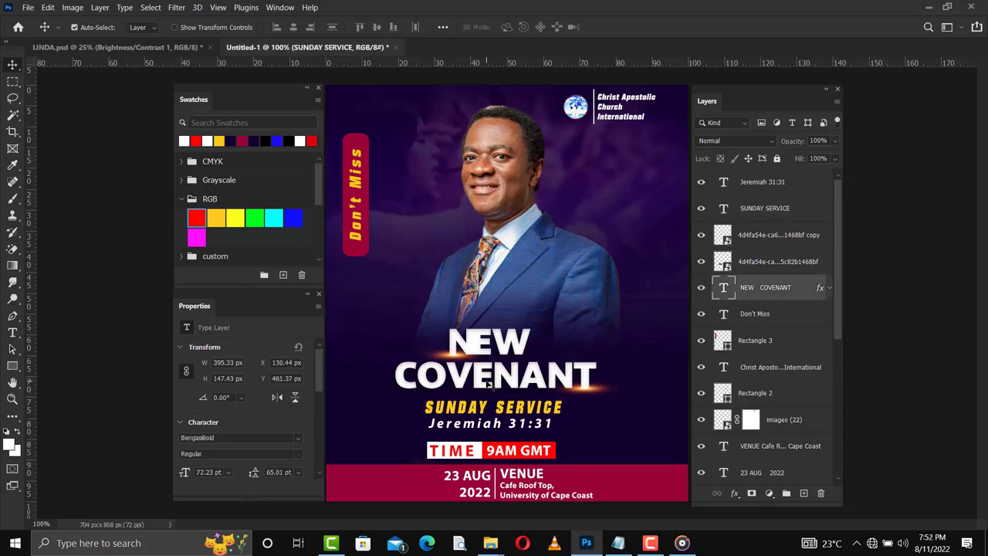
{"action": "key", "text": "ctrl+t"}
{"action": "mouse_move", "coordinate": [608, 317]}
{"action": "left_mouse_down"}
{"action": "mouse_move", "coordinate": [654, 306]}
{"action": "mouse_move", "coordinate": [626, 312]}
{"action": "left_mouse_up"}
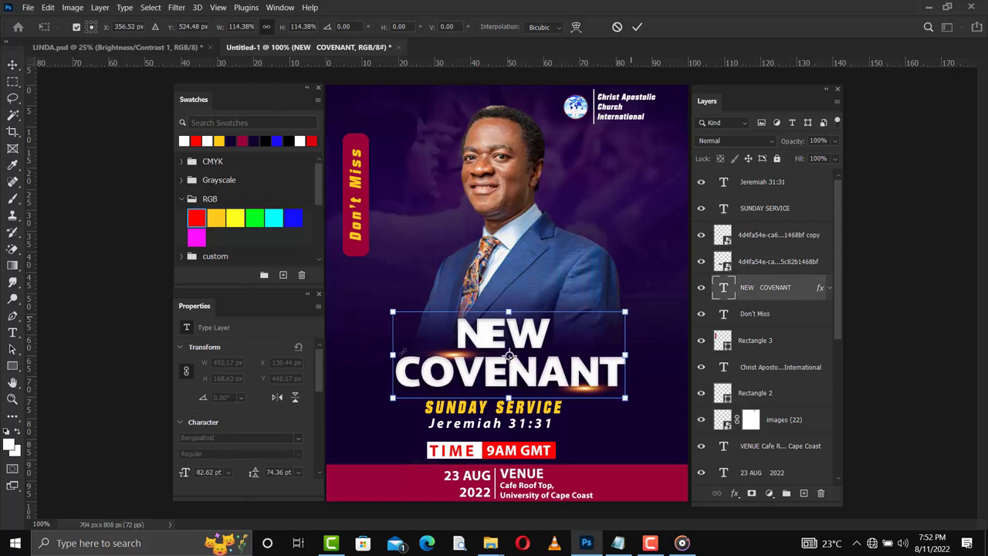
{"action": "left_click_drag", "start_coordinate": [402, 355], "coordinate": [396, 362]}
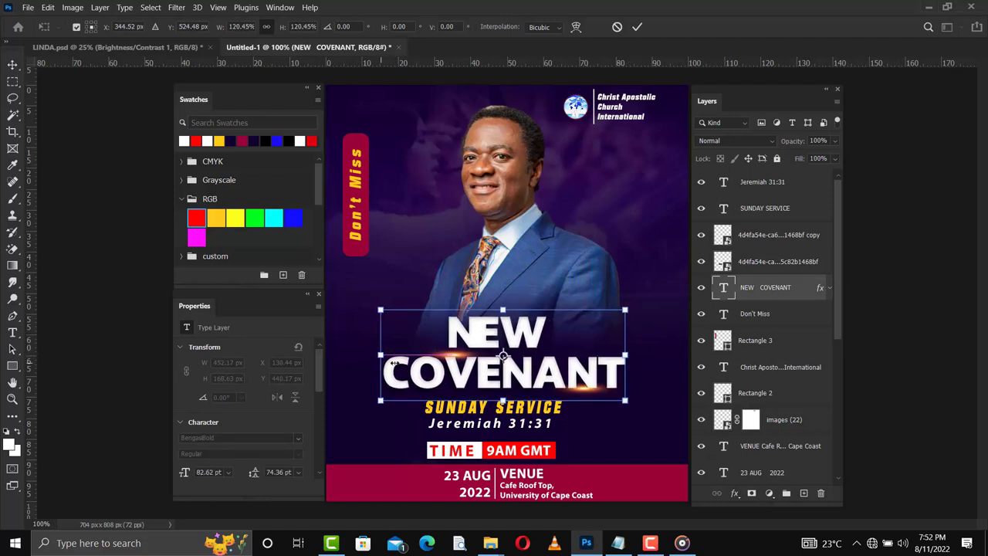
{"action": "left_click_drag", "start_coordinate": [392, 403], "coordinate": [405, 396]}
{"action": "key", "text": "Return"}
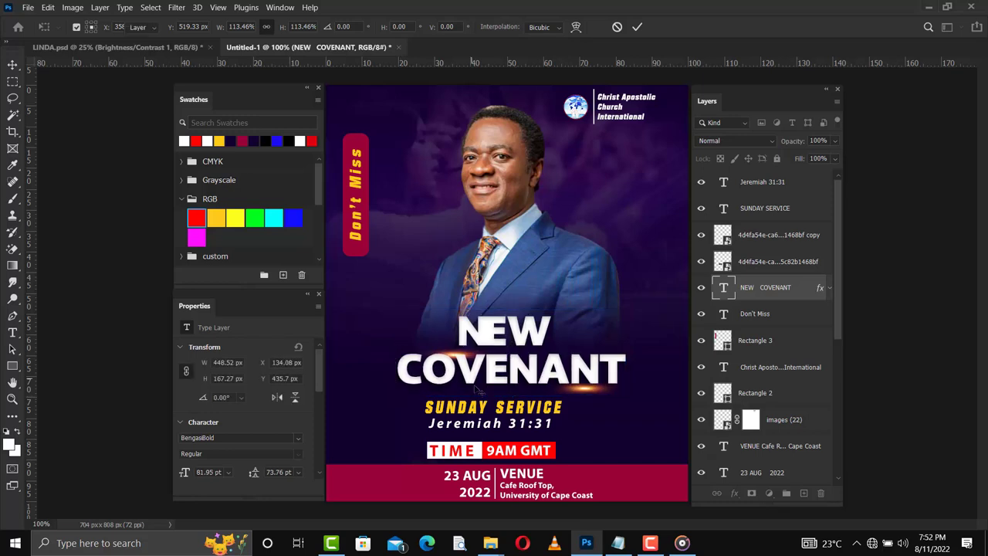
{"action": "left_click_drag", "start_coordinate": [469, 379], "coordinate": [456, 383]}
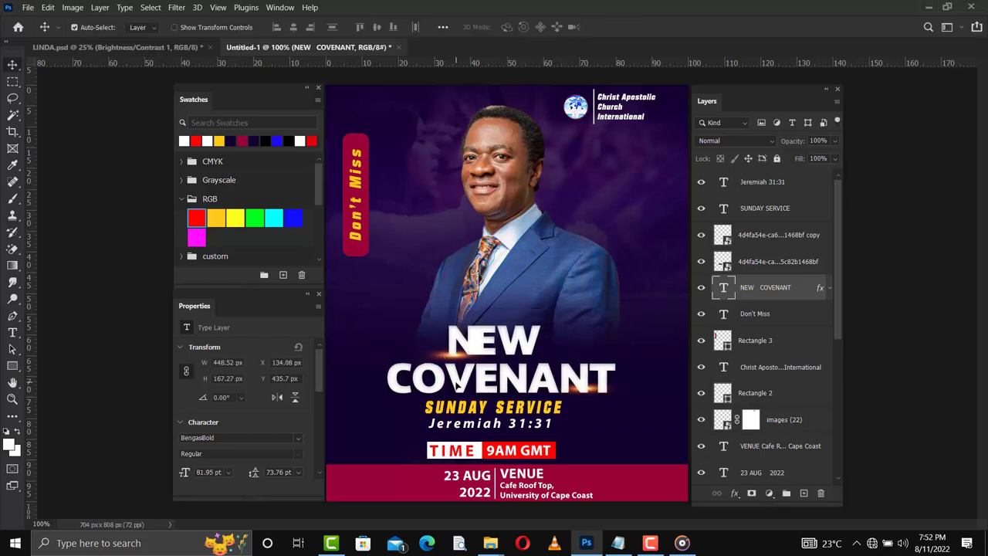
Shift the orange flare right under COVENANT and nudge Jeremiah 31:31 and SUNDAY SERVICE
{"action": "left_click", "coordinate": [596, 400]}
{"action": "left_click_drag", "start_coordinate": [596, 400], "coordinate": [620, 399]}
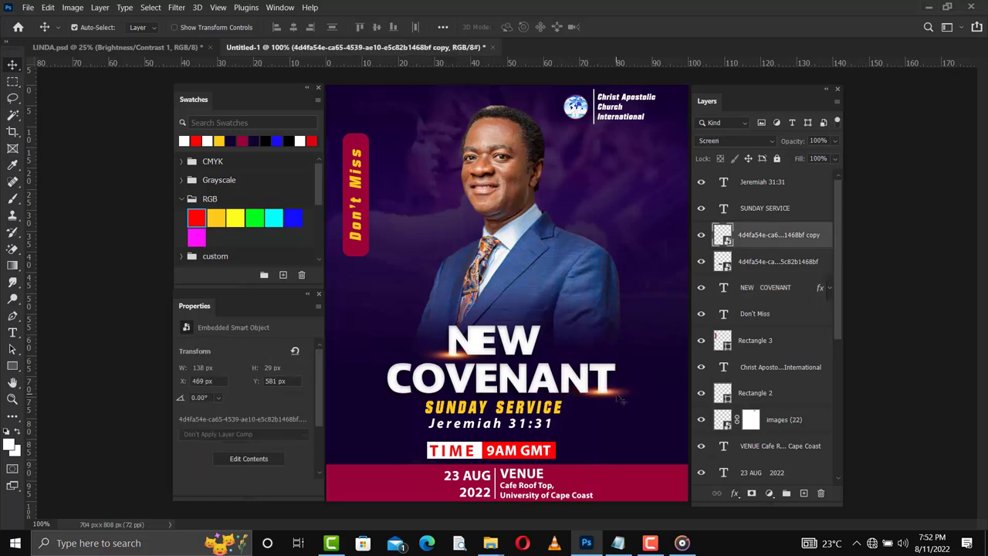
{"action": "left_click_drag", "start_coordinate": [530, 402], "coordinate": [534, 410]}
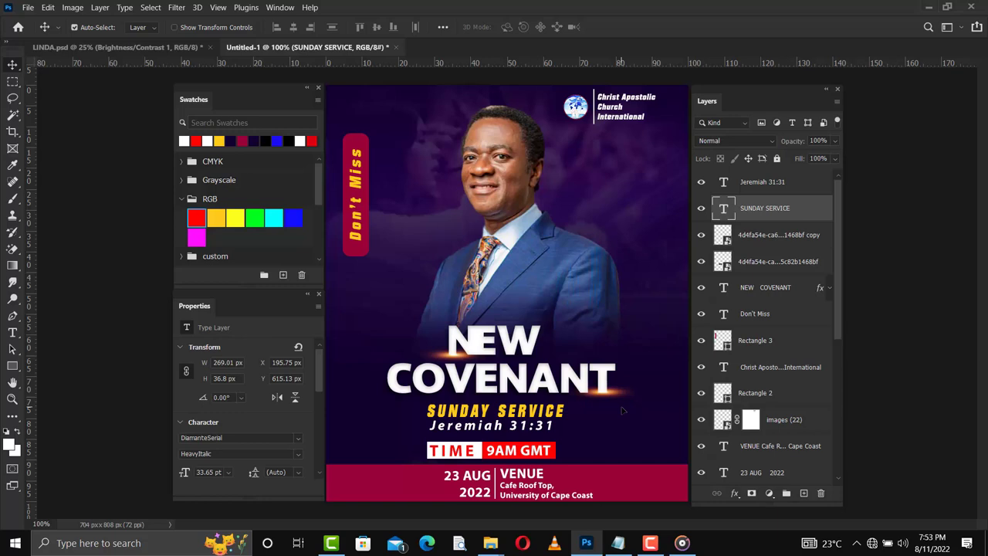
{"action": "key", "text": "shift+Left"}
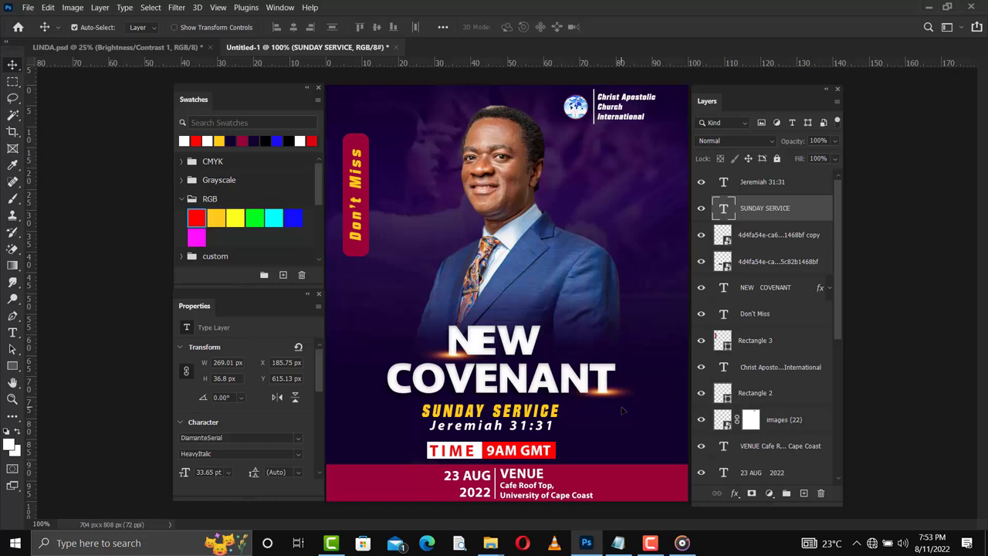
Add a Vibrance adjustment layer on top of the stack, set to +11
{"action": "left_click", "coordinate": [792, 186]}
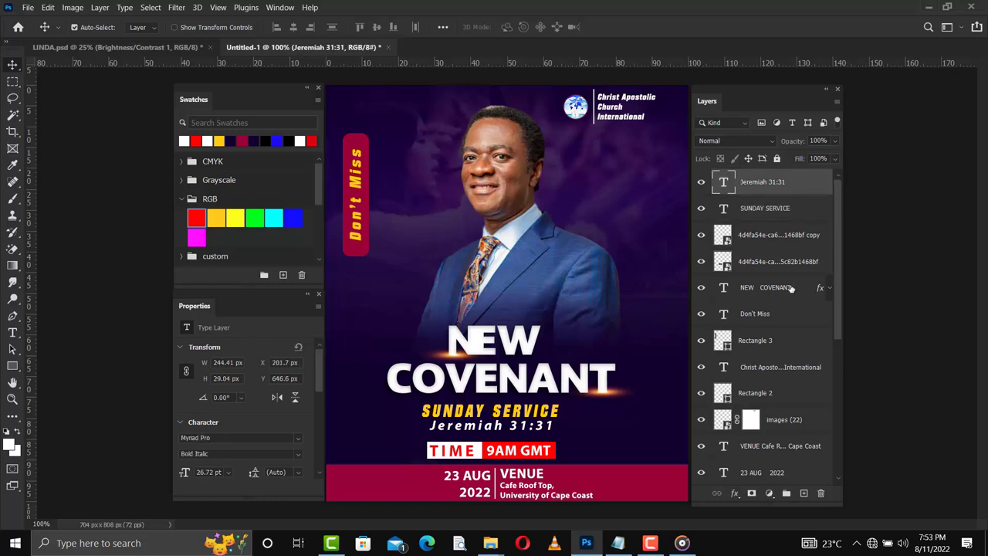
{"action": "left_click", "coordinate": [772, 494]}
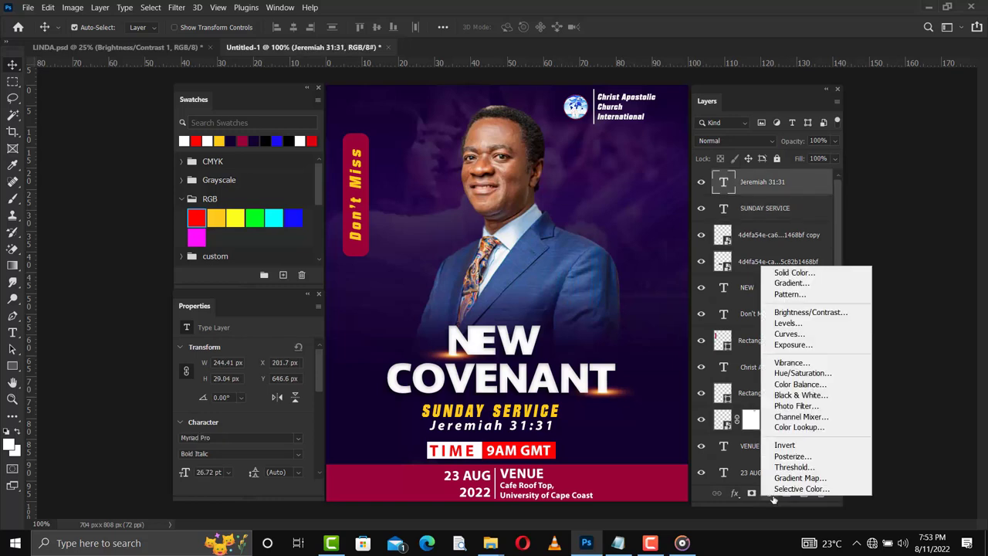
{"action": "left_click", "coordinate": [798, 363]}
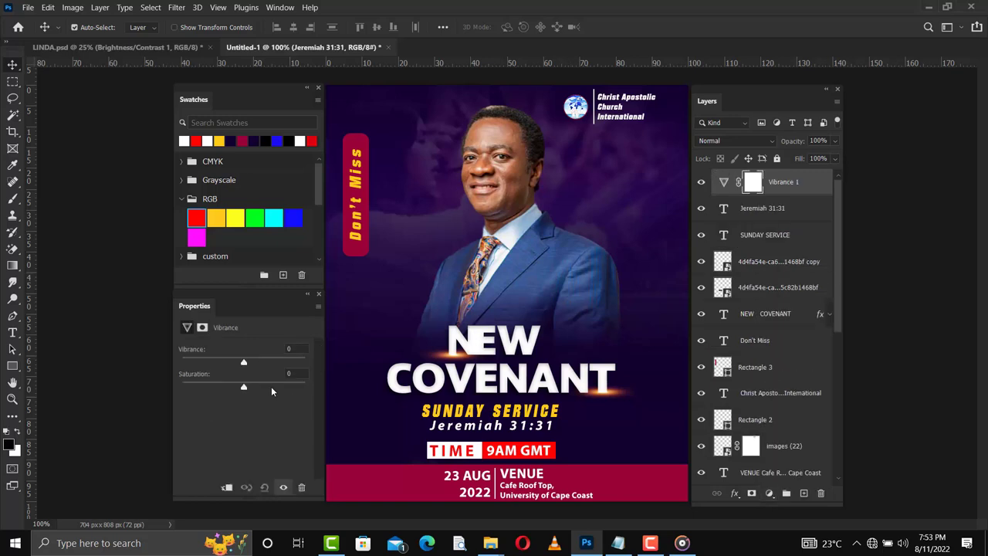
{"action": "left_click", "coordinate": [249, 362]}
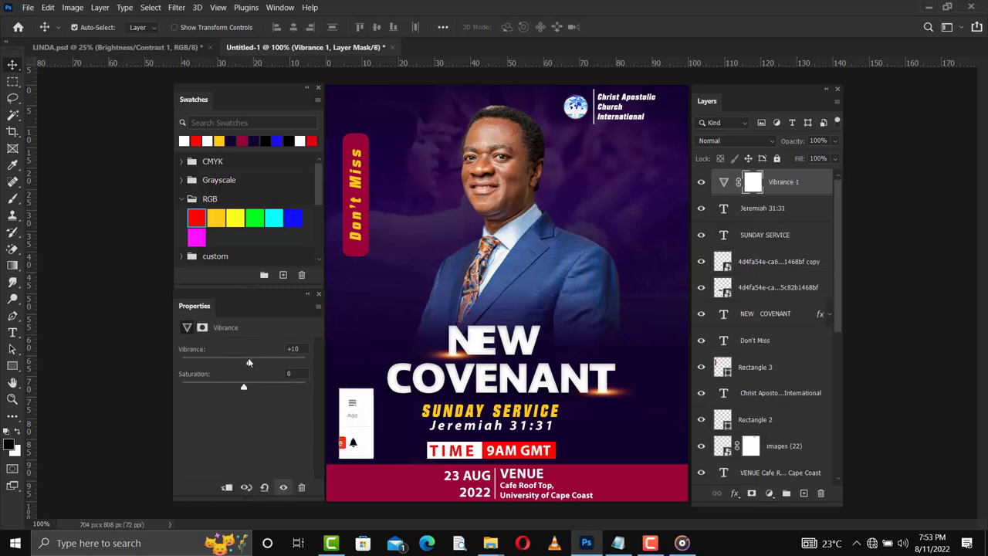
{"action": "left_click_drag", "start_coordinate": [250, 362], "coordinate": [252, 364]}
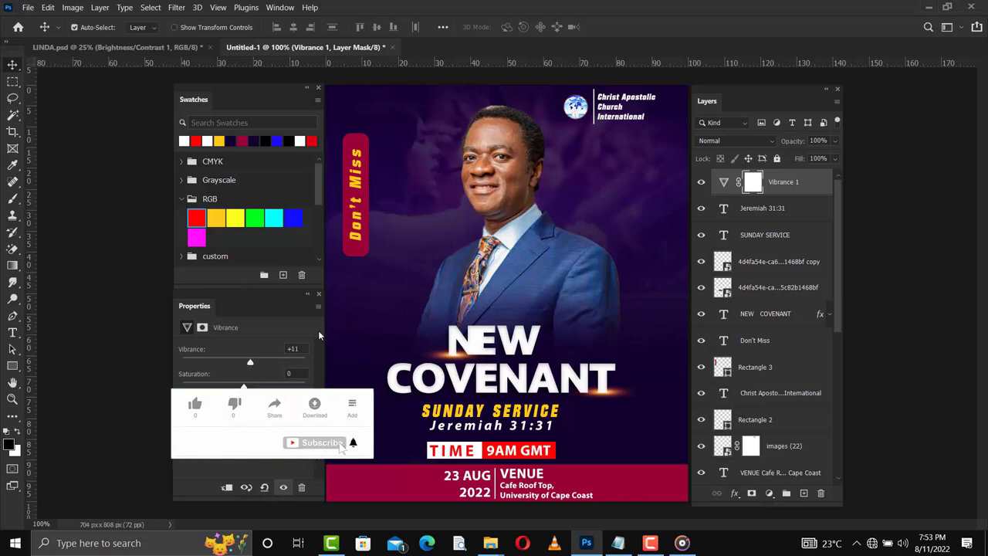
Add a Brightness/Contrast adjustment with brightness 4 and contrast 31, toggling it to compare
{"action": "left_click", "coordinate": [769, 493]}
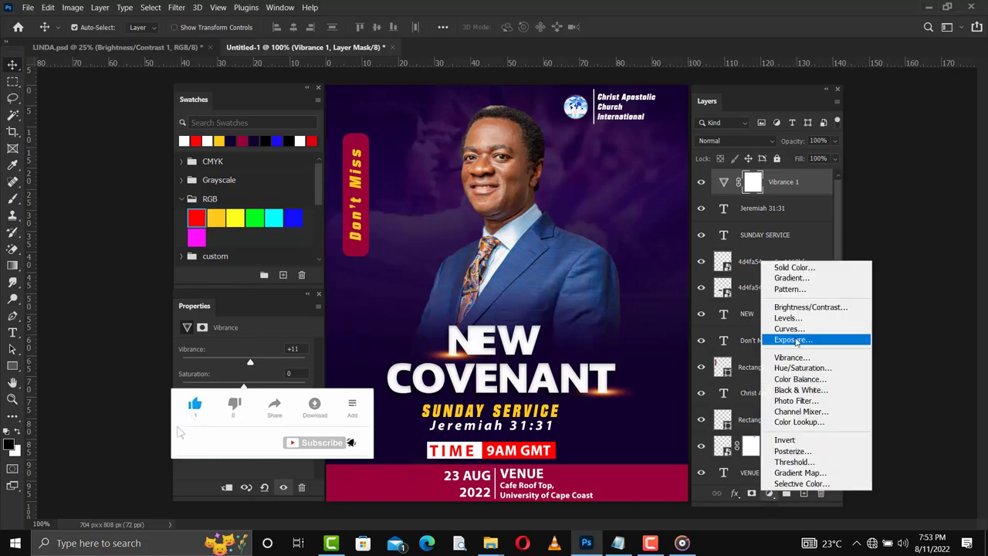
{"action": "left_click", "coordinate": [811, 306]}
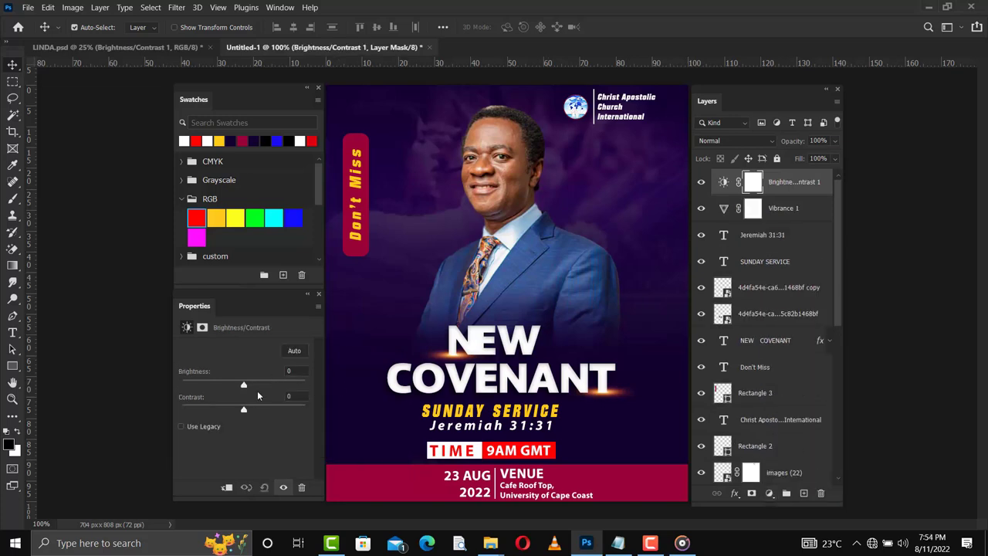
{"action": "left_click_drag", "start_coordinate": [255, 410], "coordinate": [263, 411]}
{"action": "left_click", "coordinate": [701, 181]}
{"action": "left_click", "coordinate": [702, 182]}
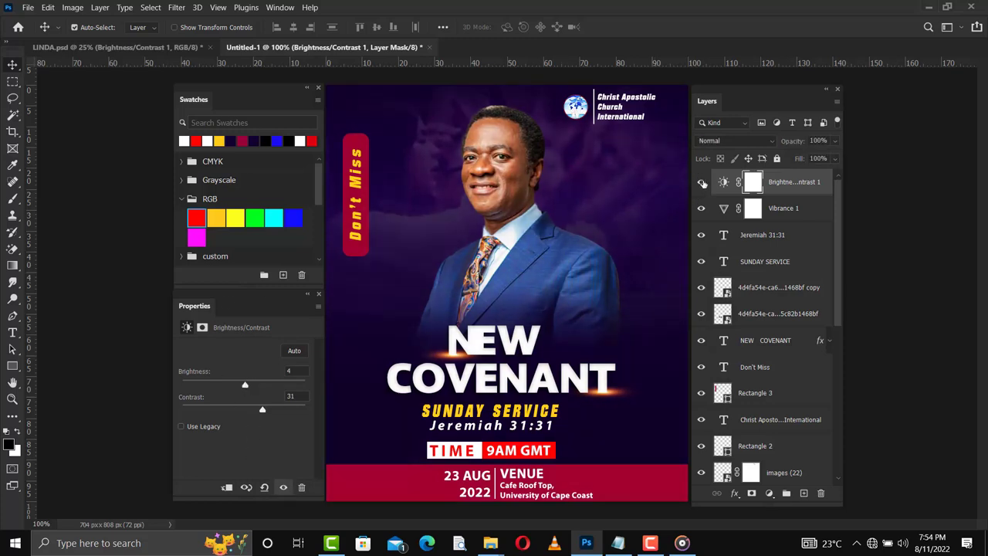